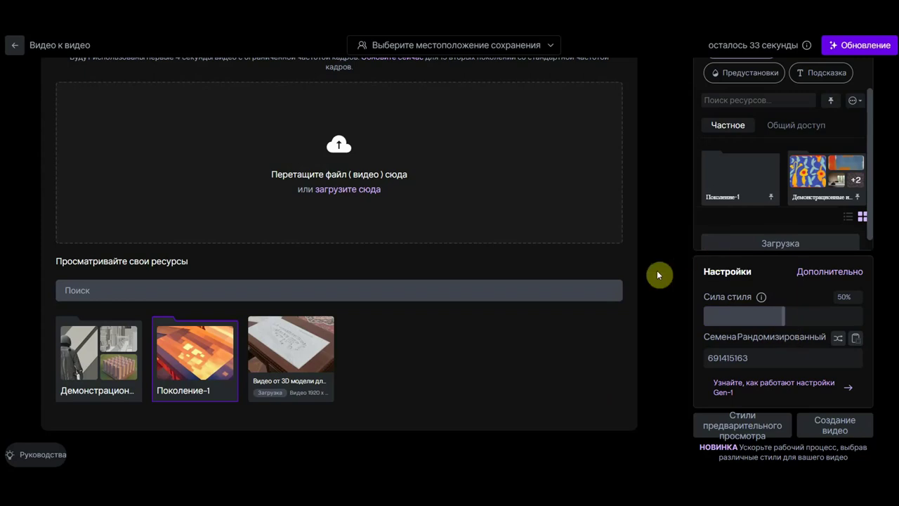
Drag the 3D-model desk video from the assets in as the Gen-1 input clip
{"action": "mouse_move", "coordinate": [344, 177]}
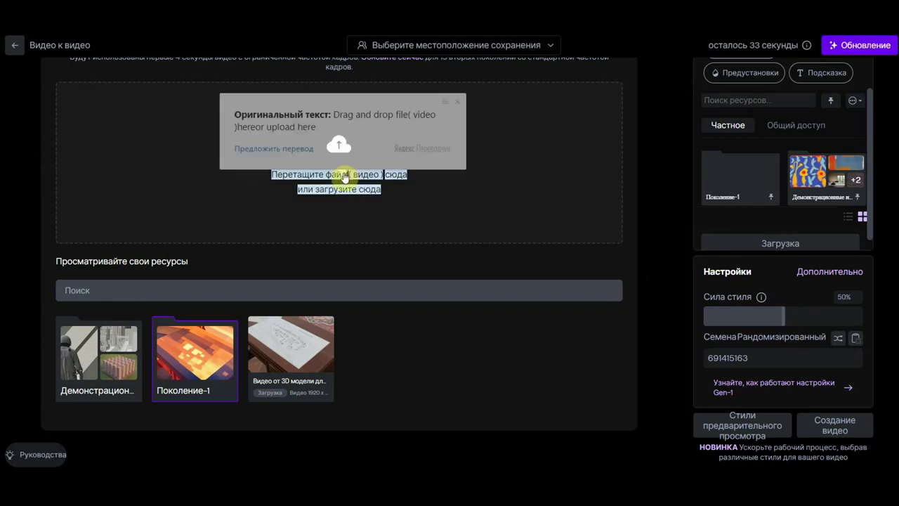
{"action": "scroll", "coordinate": [776, 310], "scroll_direction": "up", "scroll_amount": 1}
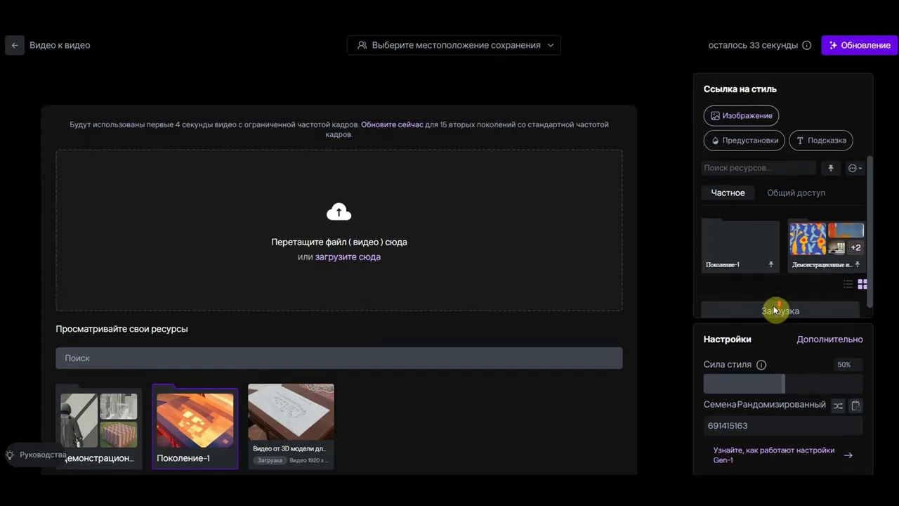
{"action": "left_click_drag", "start_coordinate": [297, 421], "coordinate": [353, 237]}
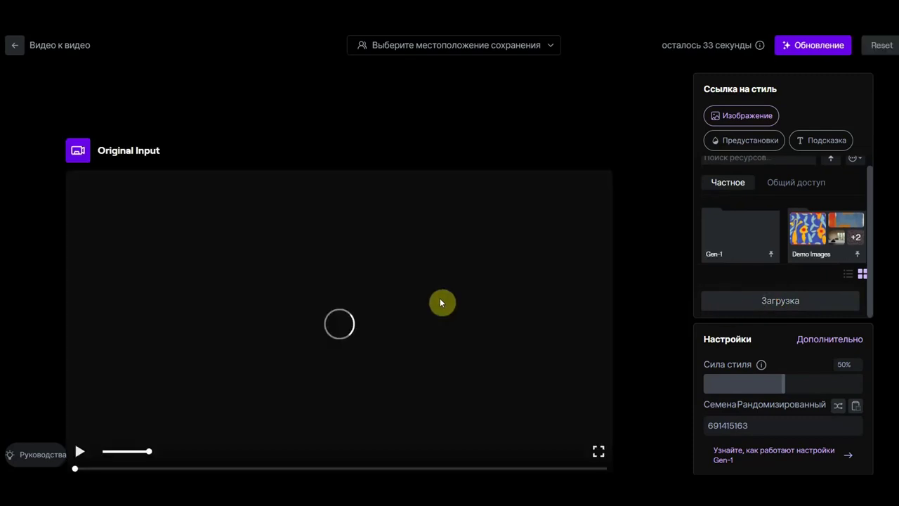
{"action": "scroll", "coordinate": [439, 303], "scroll_direction": "down", "scroll_amount": 1}
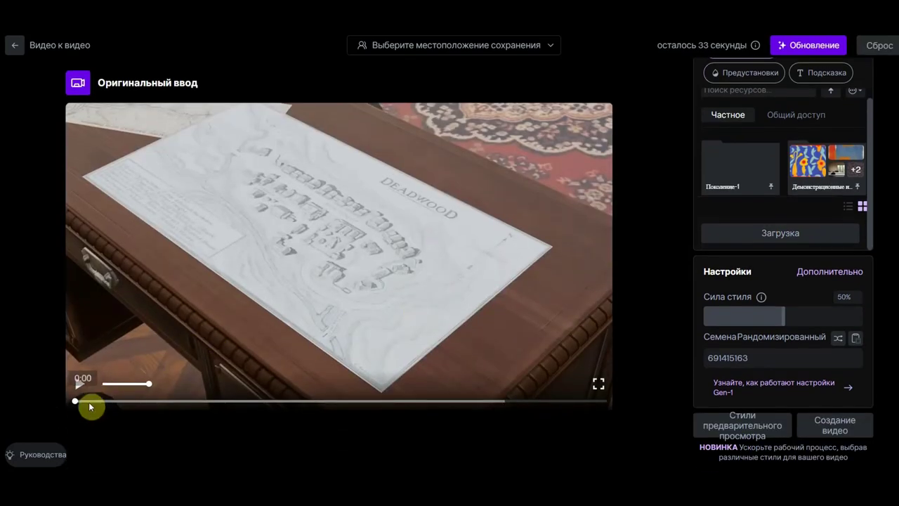
Scrub the input clip's timeline to preview its later frames of the relief map
{"action": "left_click", "coordinate": [82, 401]}
{"action": "mouse_move", "coordinate": [82, 401]}
{"action": "left_mouse_down"}
{"action": "mouse_move", "coordinate": [400, 415]}
{"action": "mouse_move", "coordinate": [69, 406]}
{"action": "left_mouse_up"}
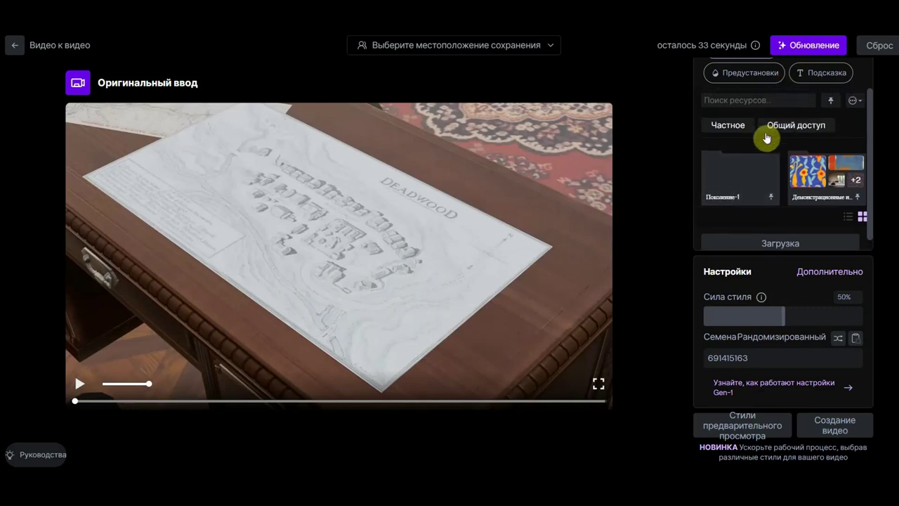
{"action": "mouse_move", "coordinate": [784, 132]}
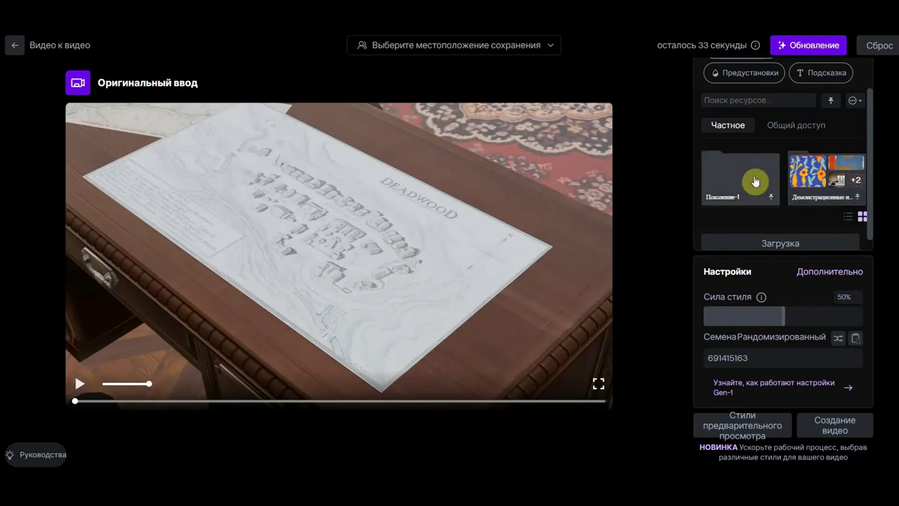
{"action": "scroll", "coordinate": [805, 97], "scroll_direction": "up", "scroll_amount": 1}
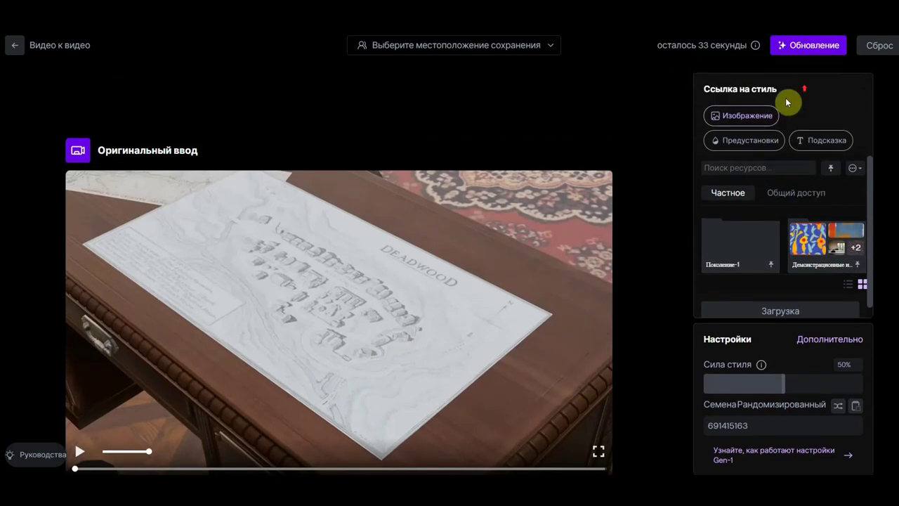
{"action": "mouse_move", "coordinate": [759, 143]}
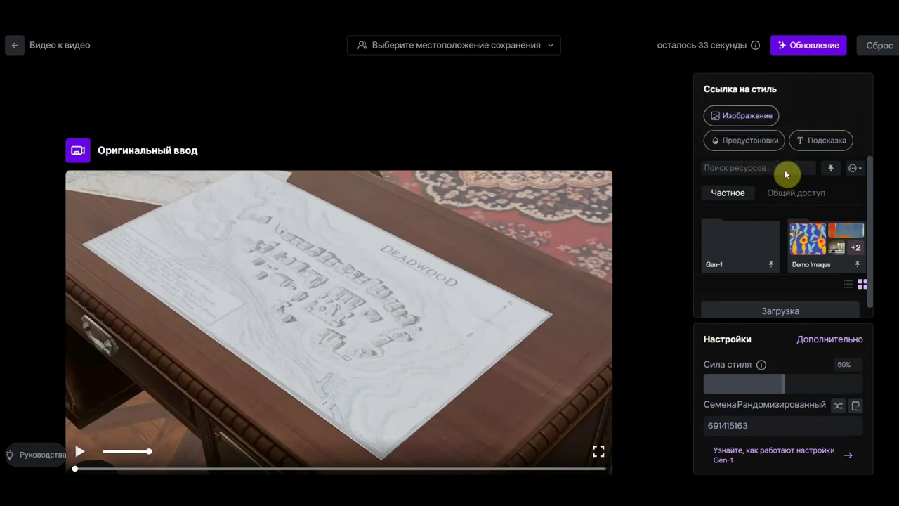
{"action": "mouse_move", "coordinate": [781, 311]}
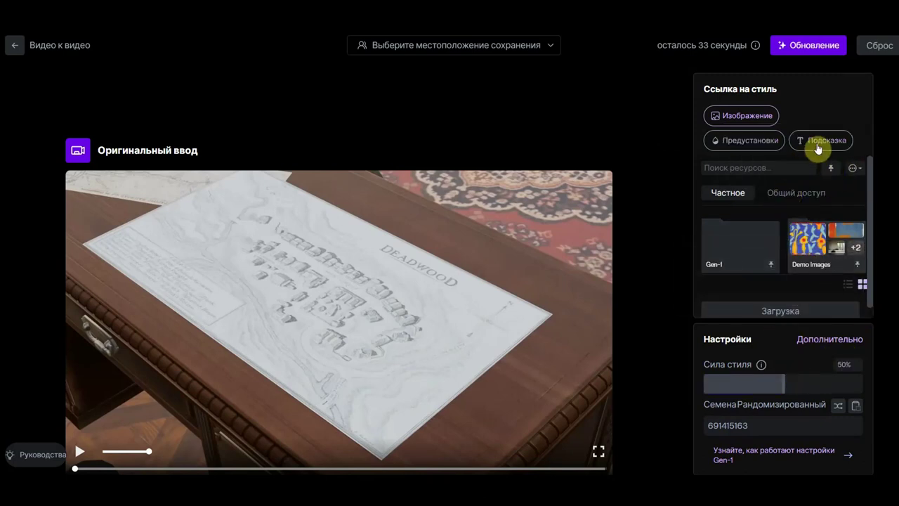
{"action": "mouse_move", "coordinate": [817, 145]}
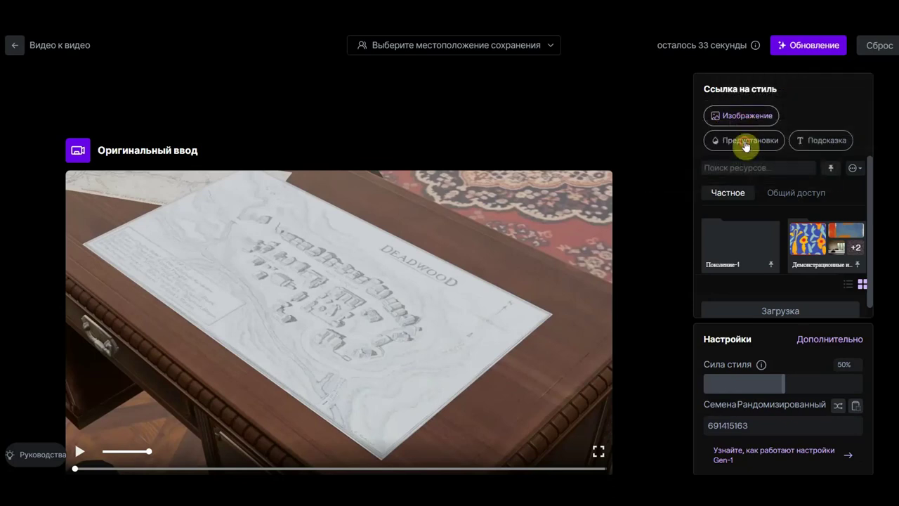
Switch the style reference to Presets and browse styles like Neon, Origami and Sci-fi
{"action": "left_click", "coordinate": [746, 140]}
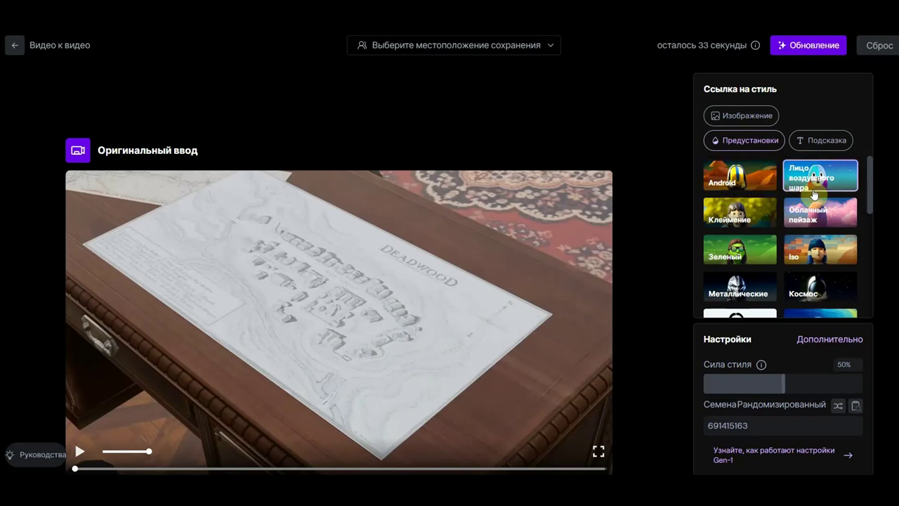
{"action": "scroll", "coordinate": [815, 239], "scroll_direction": "down", "scroll_amount": 4}
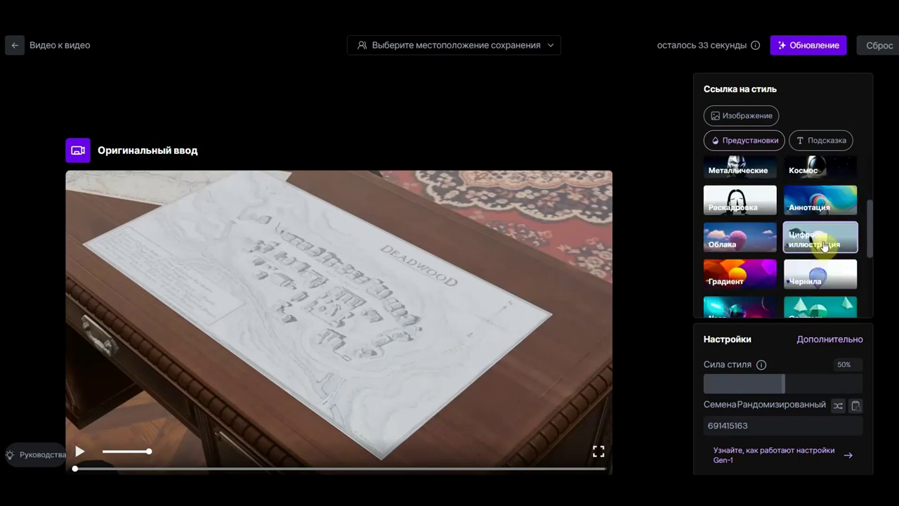
{"action": "scroll", "coordinate": [771, 301], "scroll_direction": "up", "scroll_amount": 2}
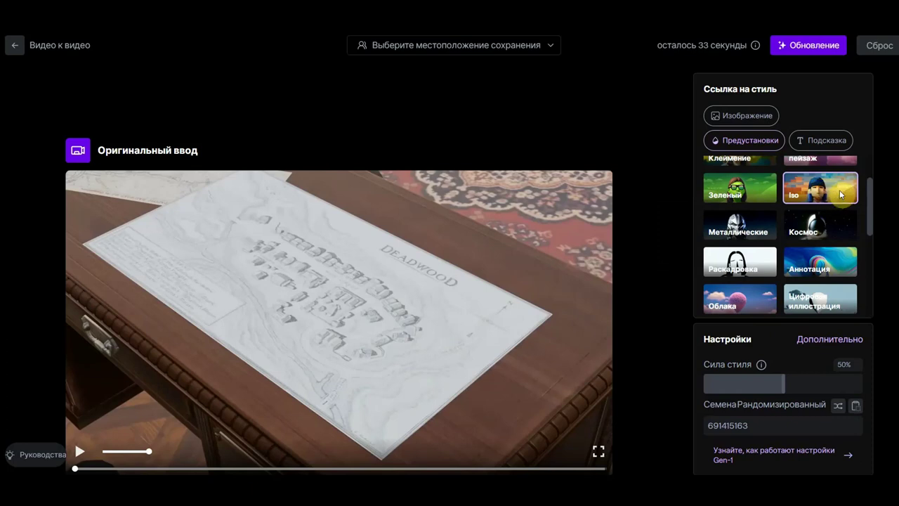
{"action": "scroll", "coordinate": [765, 225], "scroll_direction": "down", "scroll_amount": 5}
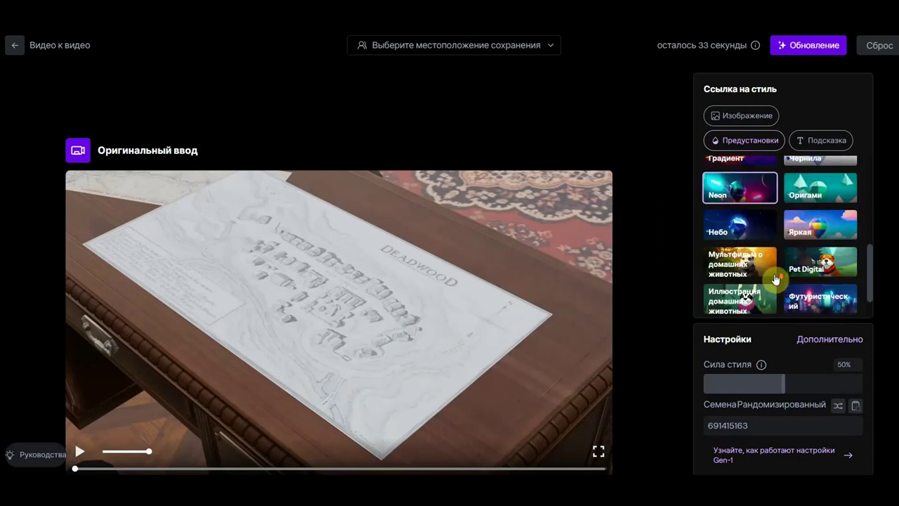
{"action": "scroll", "coordinate": [827, 264], "scroll_direction": "down", "scroll_amount": 1}
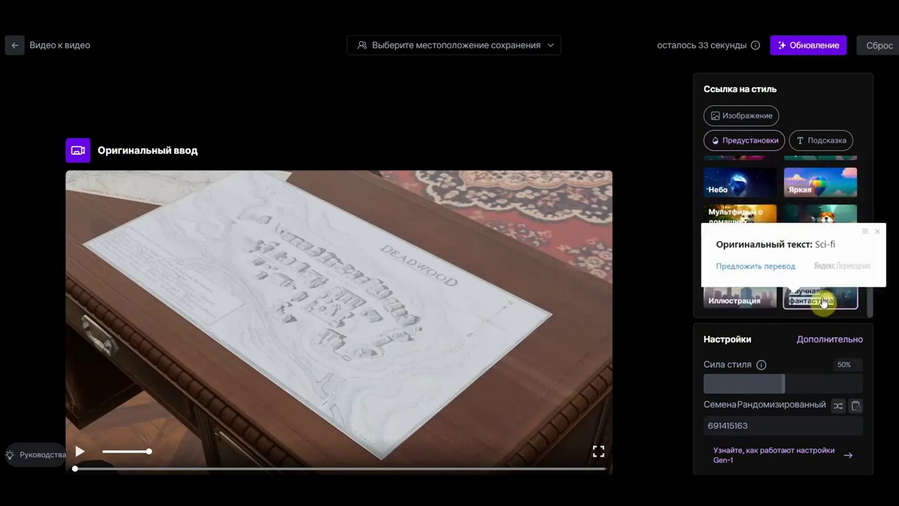
Apply the Научная фантастика preset and drop style strength from 50% to 10%
{"action": "left_click", "coordinate": [822, 302]}
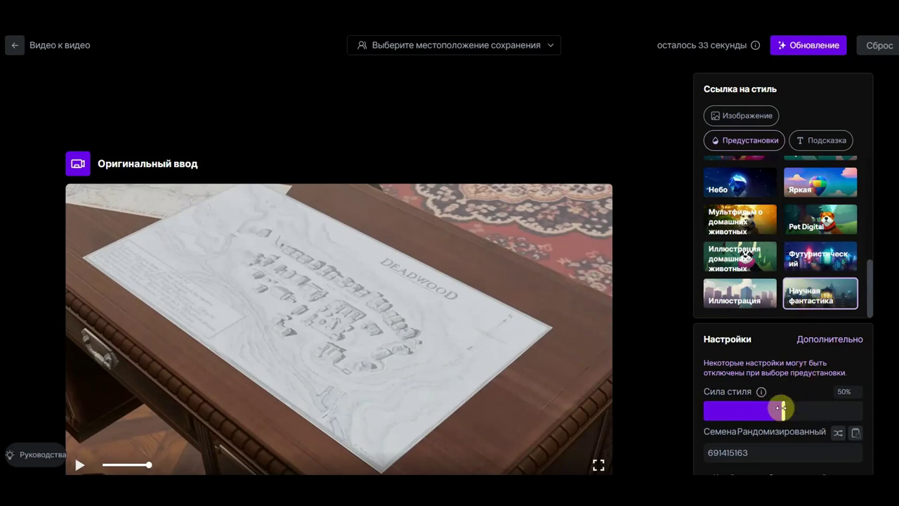
{"action": "left_click_drag", "start_coordinate": [785, 409], "coordinate": [723, 409]}
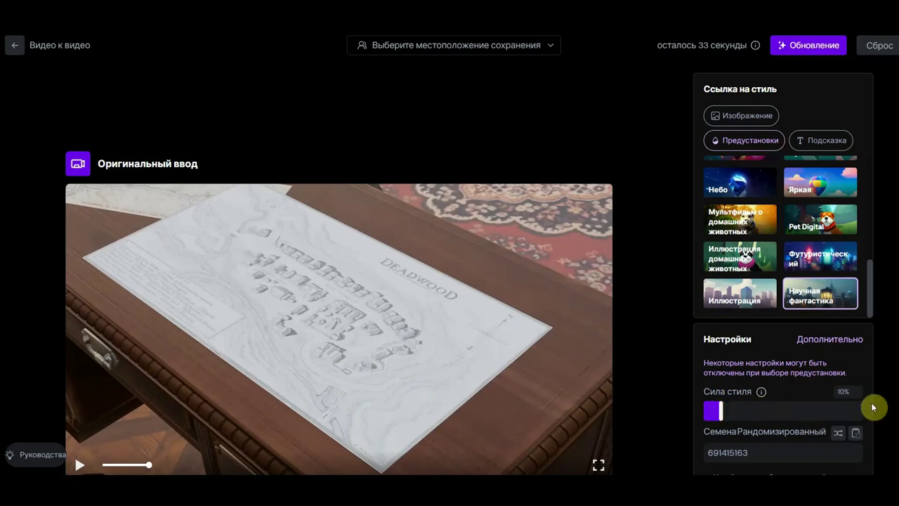
{"action": "scroll", "coordinate": [883, 399], "scroll_direction": "down", "scroll_amount": 2}
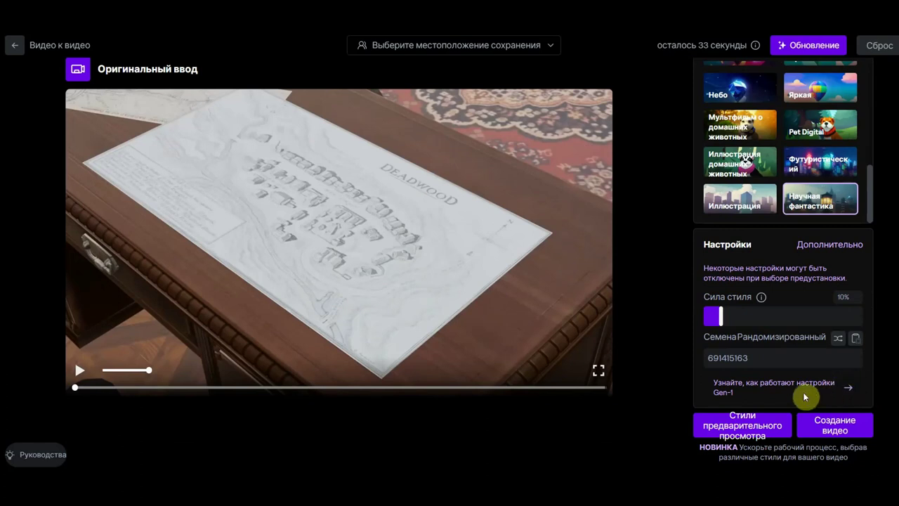
{"action": "mouse_move", "coordinate": [748, 436]}
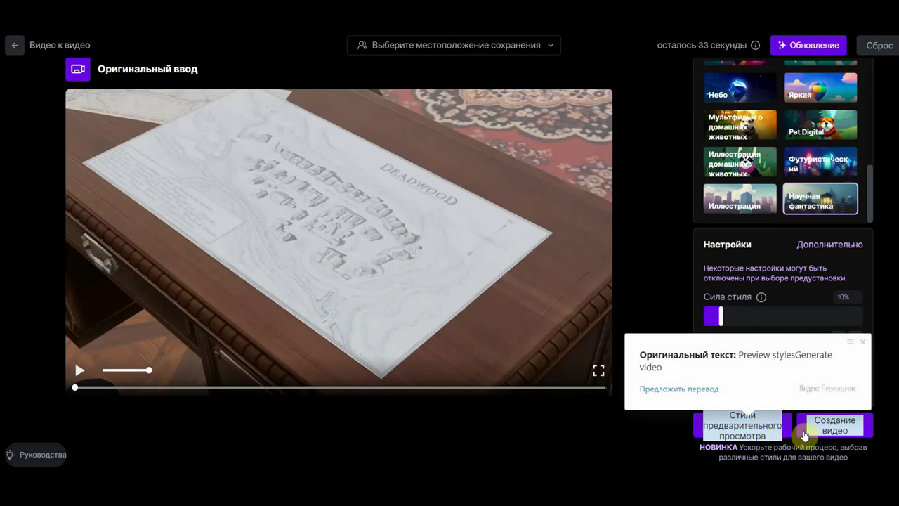
Generate the 4-second sci-fi Gen-1 restyle and download the result
{"action": "left_click", "coordinate": [834, 427]}
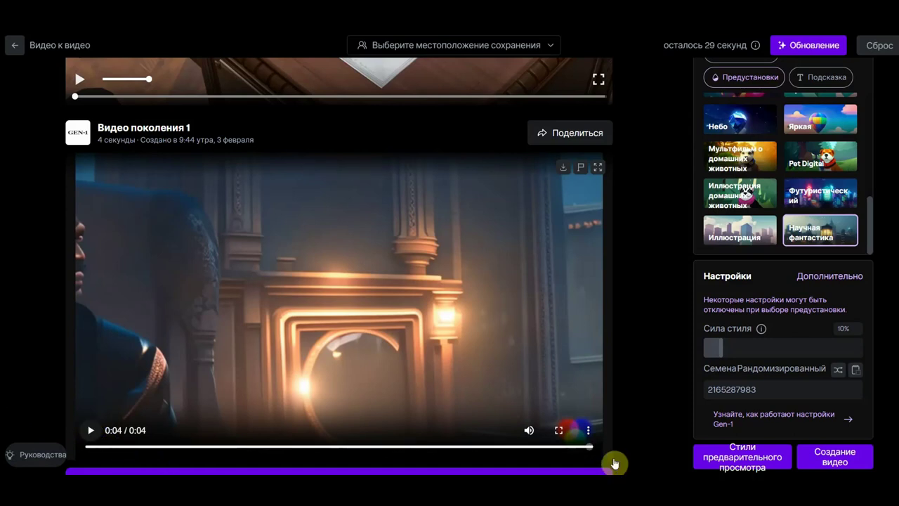
{"action": "mouse_move", "coordinate": [589, 451]}
{"action": "left_mouse_down"}
{"action": "mouse_move", "coordinate": [370, 453]}
{"action": "mouse_move", "coordinate": [423, 453]}
{"action": "mouse_move", "coordinate": [382, 454]}
{"action": "left_mouse_up"}
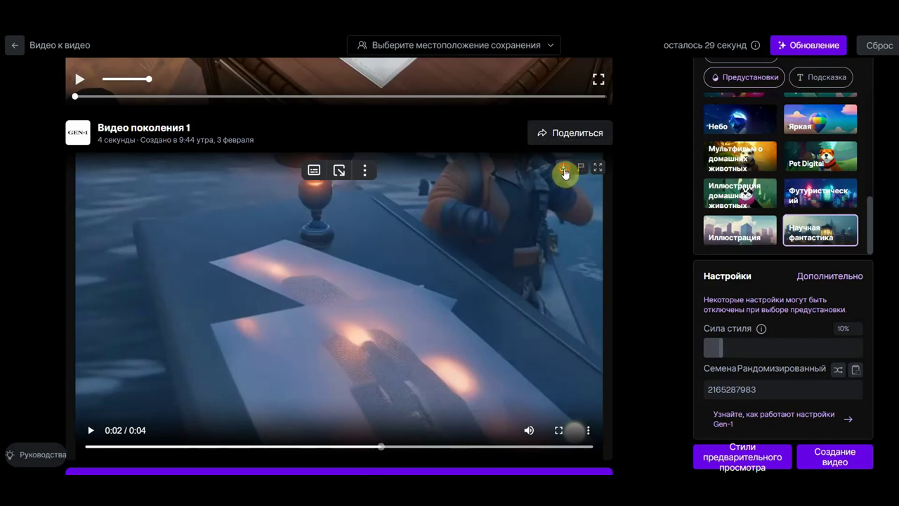
{"action": "left_click", "coordinate": [565, 172]}
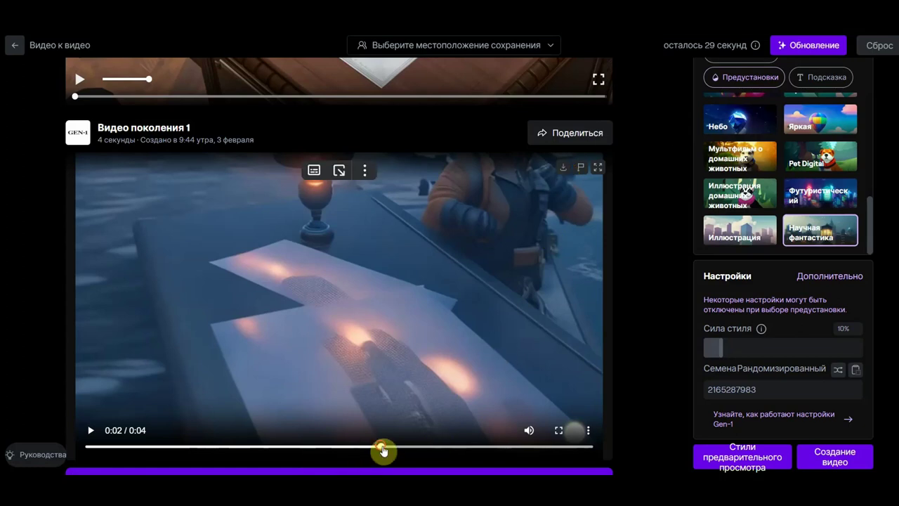
Scrub through the generated 'Видео поколения 1' clip from start to end to review it
{"action": "left_click_drag", "start_coordinate": [380, 447], "coordinate": [180, 451]}
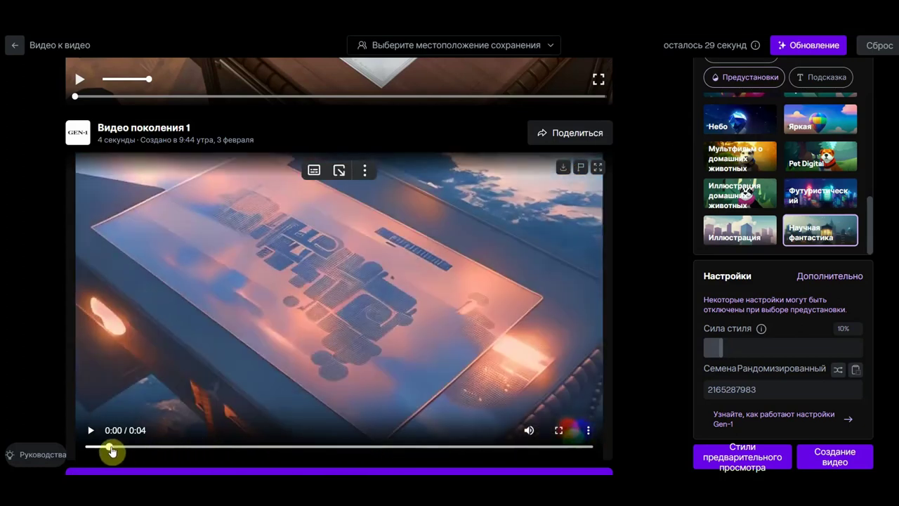
{"action": "left_click_drag", "start_coordinate": [179, 451], "coordinate": [567, 473]}
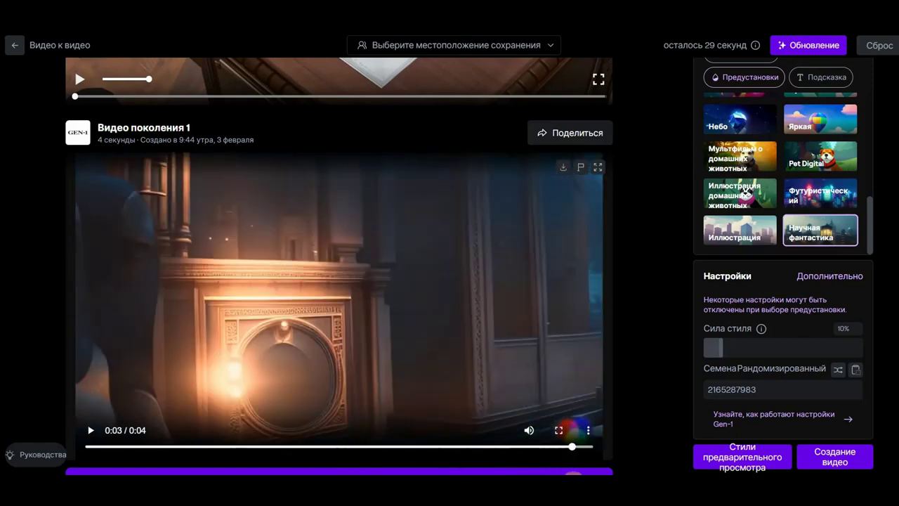
{"action": "mouse_move", "coordinate": [572, 429]}
{"action": "left_mouse_down"}
{"action": "mouse_move", "coordinate": [445, 446]}
{"action": "mouse_move", "coordinate": [308, 446]}
{"action": "left_mouse_up"}
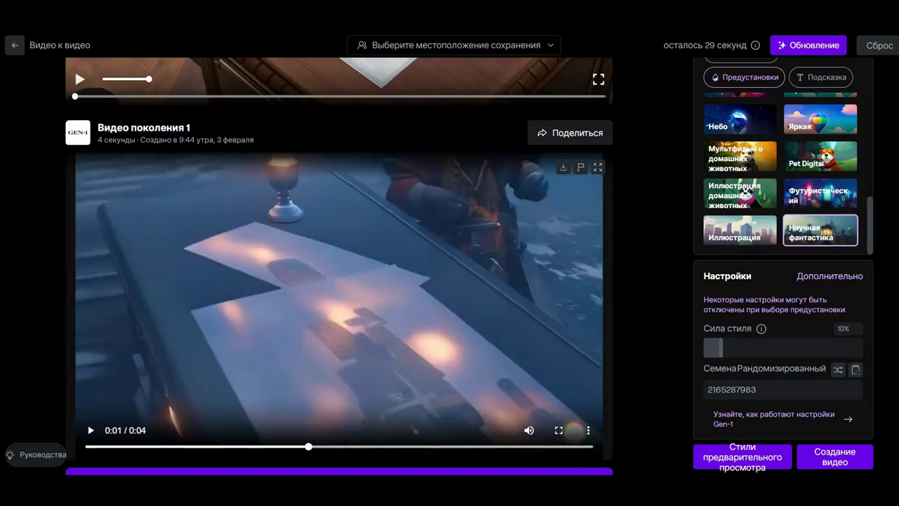
{"action": "left_click_drag", "start_coordinate": [206, 445], "coordinate": [171, 446]}
{"action": "left_click_drag", "start_coordinate": [298, 446], "coordinate": [371, 446]}
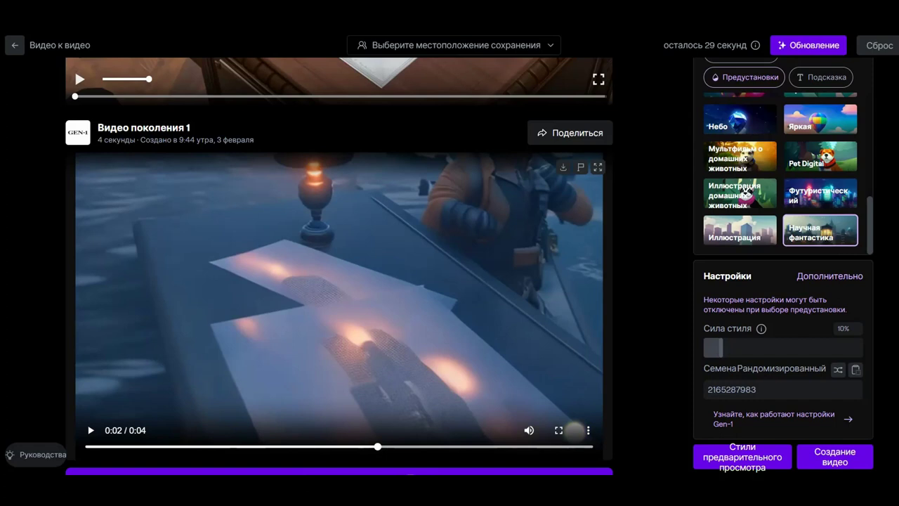
{"action": "triple_click", "coordinate": [778, 309]}
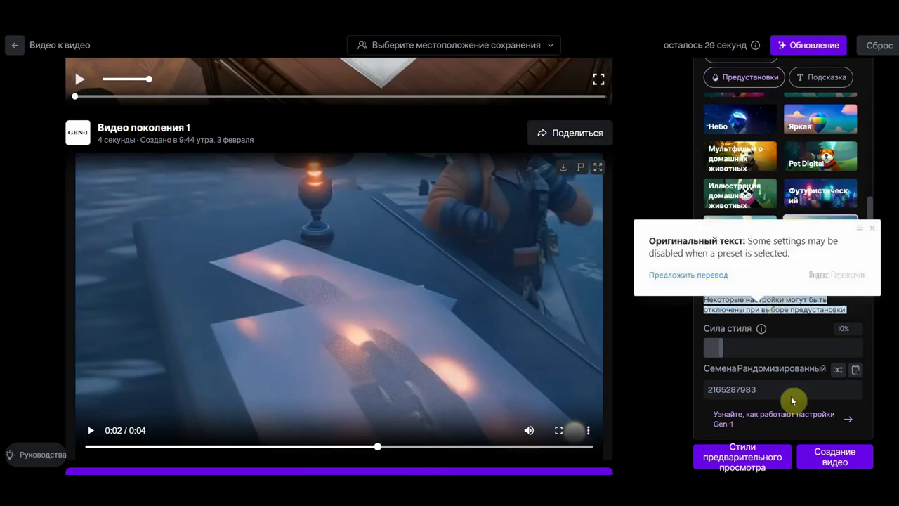
{"action": "left_click", "coordinate": [833, 444]}
{"action": "scroll", "coordinate": [842, 434], "scroll_direction": "down", "scroll_amount": 1}
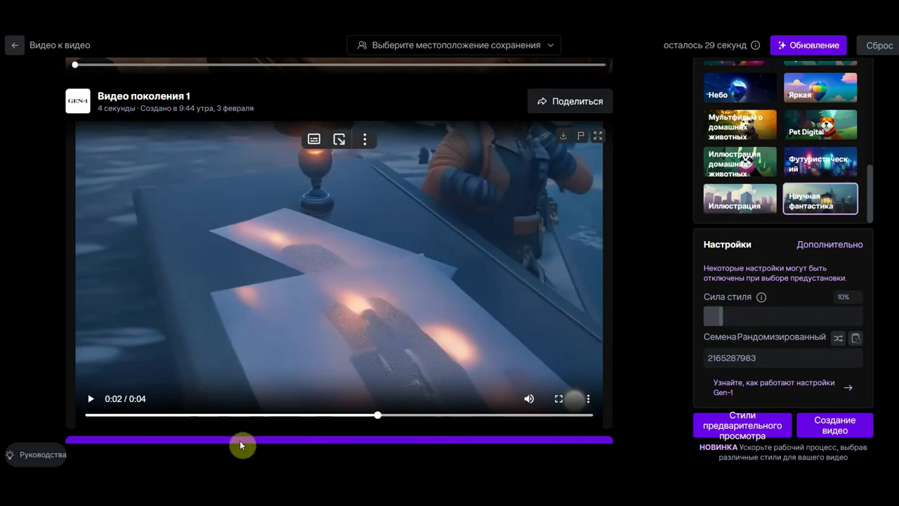
{"action": "mouse_move", "coordinate": [379, 415]}
{"action": "left_mouse_down"}
{"action": "mouse_move", "coordinate": [252, 420]}
{"action": "mouse_move", "coordinate": [408, 427]}
{"action": "left_mouse_up"}
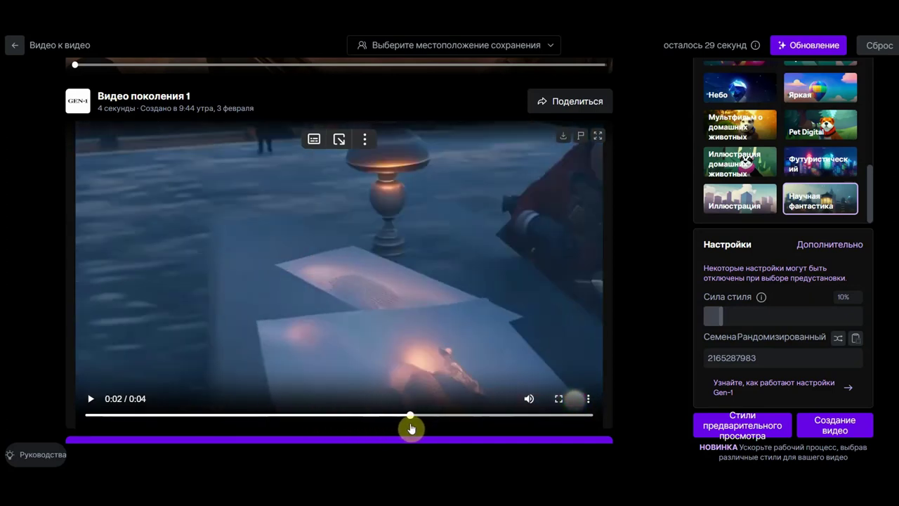
{"action": "left_click_drag", "start_coordinate": [409, 429], "coordinate": [563, 436]}
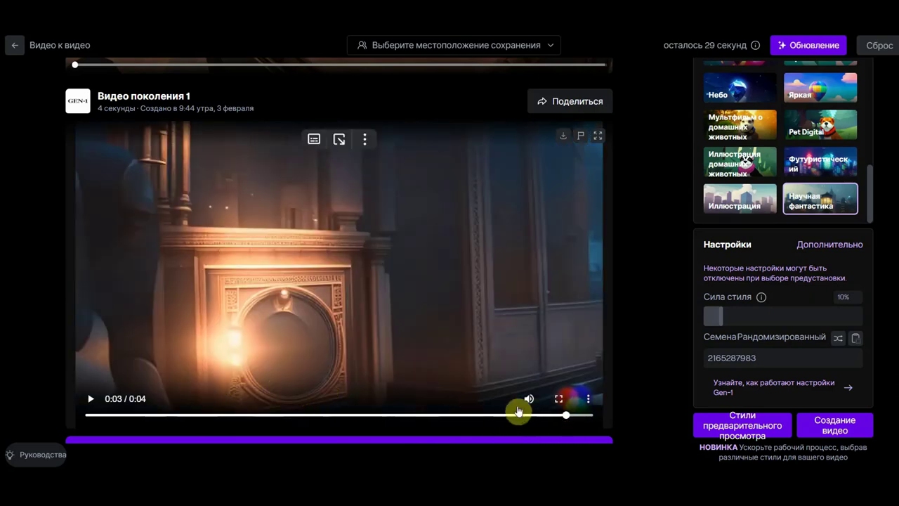
{"action": "left_click_drag", "start_coordinate": [566, 417], "coordinate": [590, 417]}
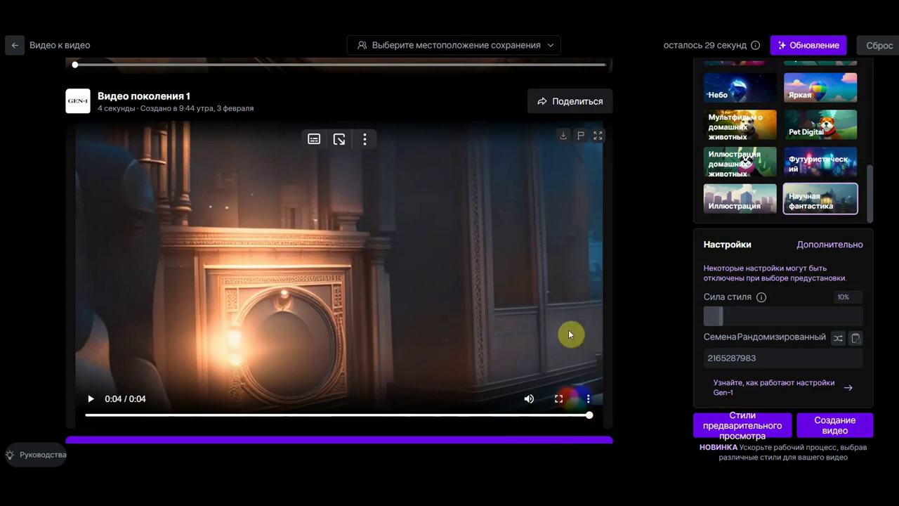
{"action": "scroll", "coordinate": [515, 281], "scroll_direction": "up", "scroll_amount": 3}
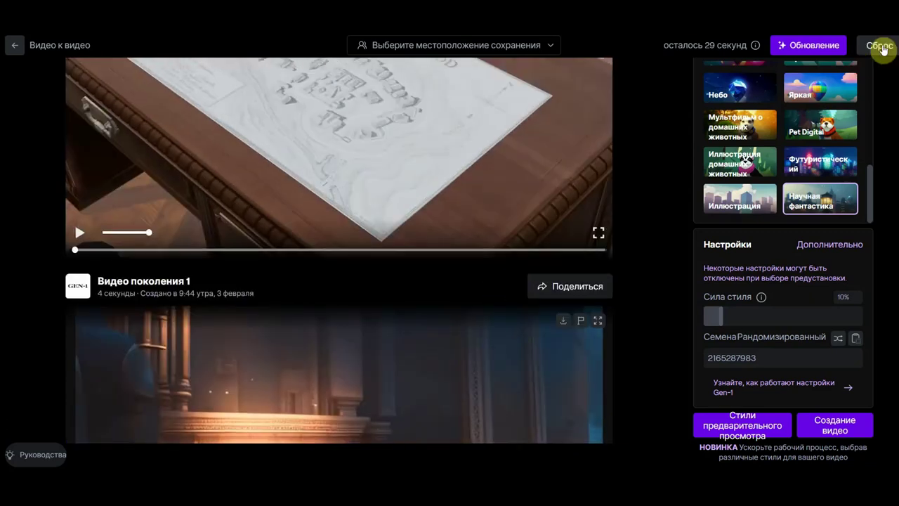
Reset the job, reload the 3D-model desk video as input, and scrub through it
{"action": "left_click", "coordinate": [883, 48]}
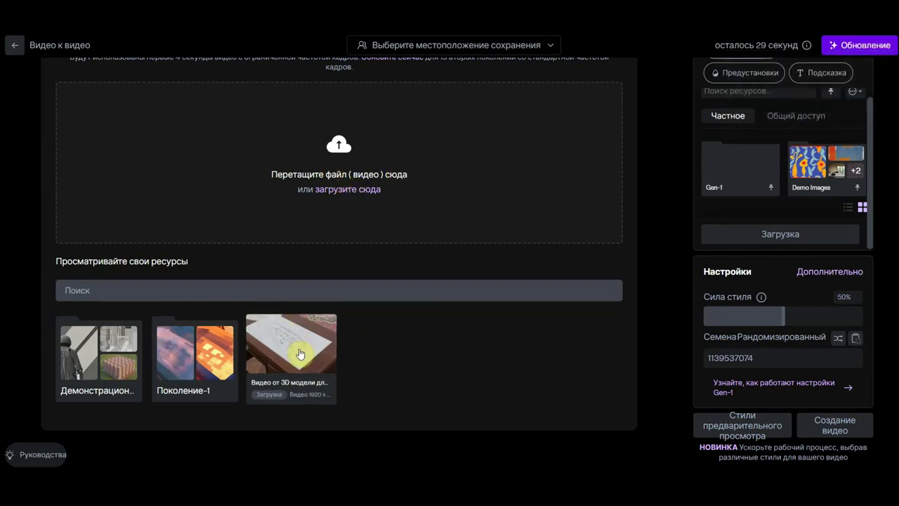
{"action": "left_click_drag", "start_coordinate": [298, 352], "coordinate": [344, 169]}
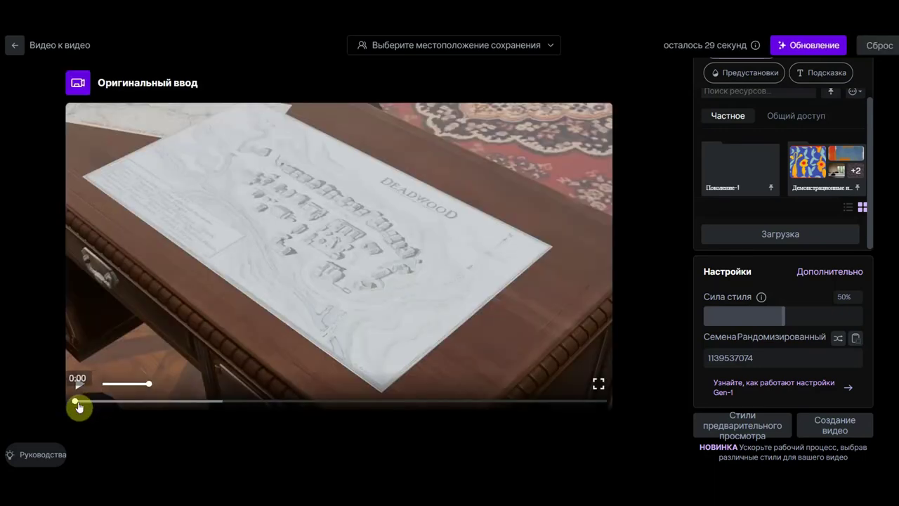
{"action": "left_click", "coordinate": [96, 406]}
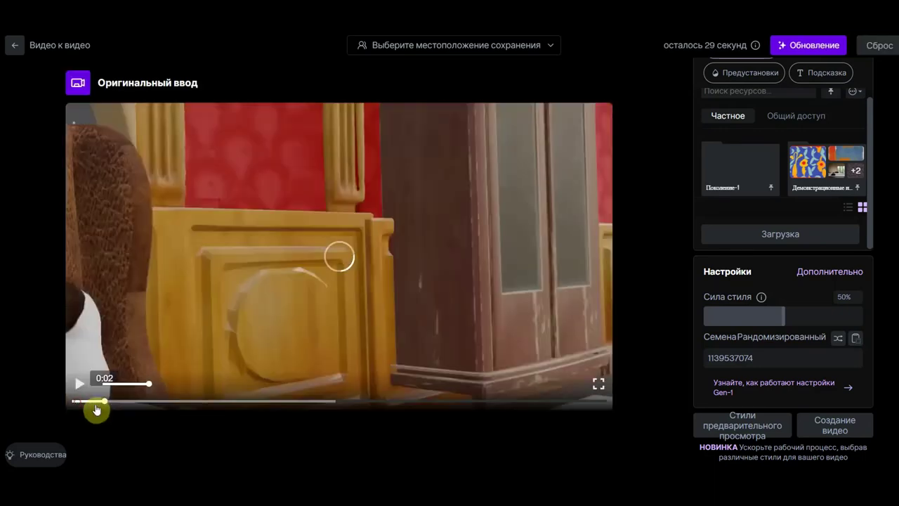
{"action": "mouse_move", "coordinate": [96, 409]}
{"action": "left_mouse_down"}
{"action": "mouse_move", "coordinate": [566, 411]}
{"action": "mouse_move", "coordinate": [74, 400]}
{"action": "left_mouse_up"}
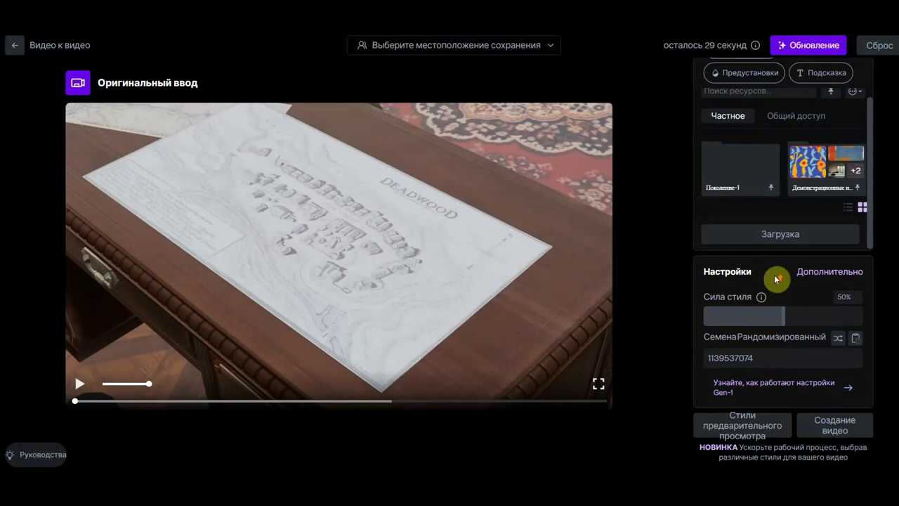
Show the Предустановки preset grid beside the desk video and scroll through it
{"action": "scroll", "coordinate": [767, 278], "scroll_direction": "up", "scroll_amount": 1}
{"action": "left_click", "coordinate": [749, 141]}
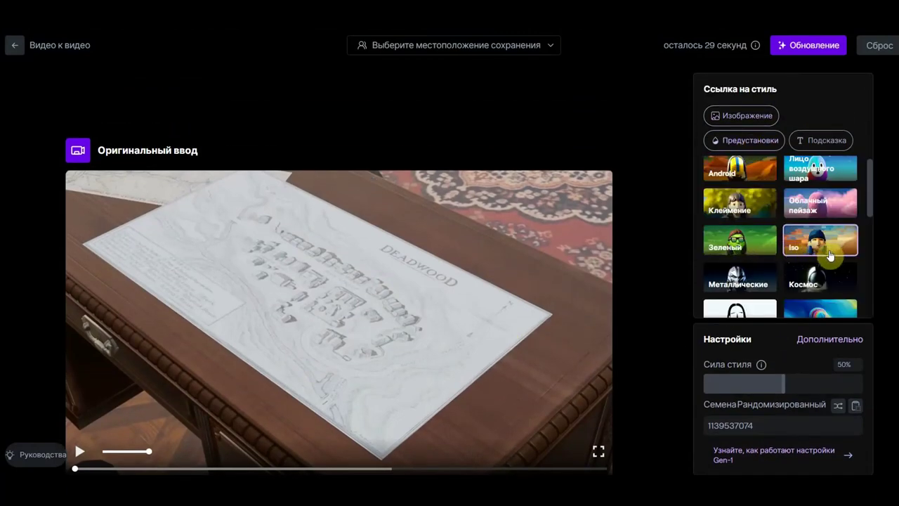
{"action": "scroll", "coordinate": [805, 309], "scroll_direction": "down", "scroll_amount": 3}
{"action": "scroll", "coordinate": [808, 302], "scroll_direction": "down", "scroll_amount": 3}
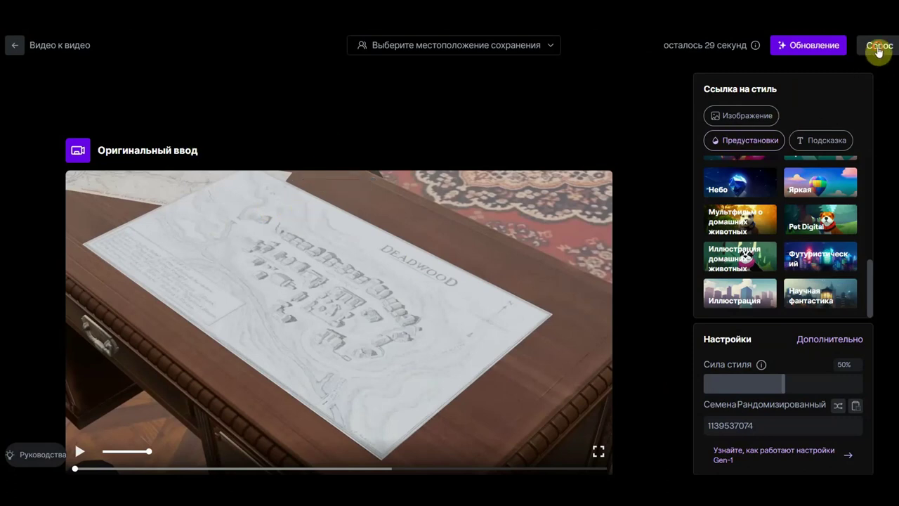
Reset and upload Untitled 1 from the Videos folder as the new Gen-1 input
{"action": "left_click", "coordinate": [878, 49]}
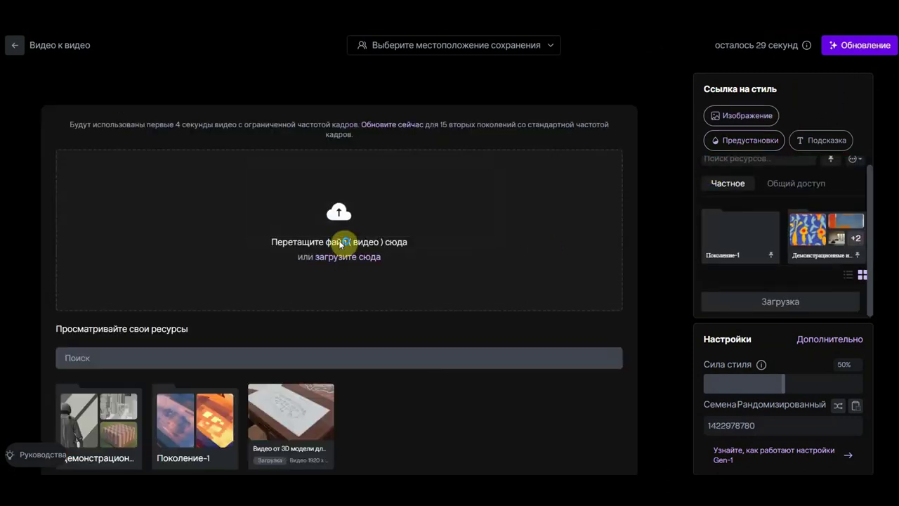
{"action": "left_click", "coordinate": [340, 244]}
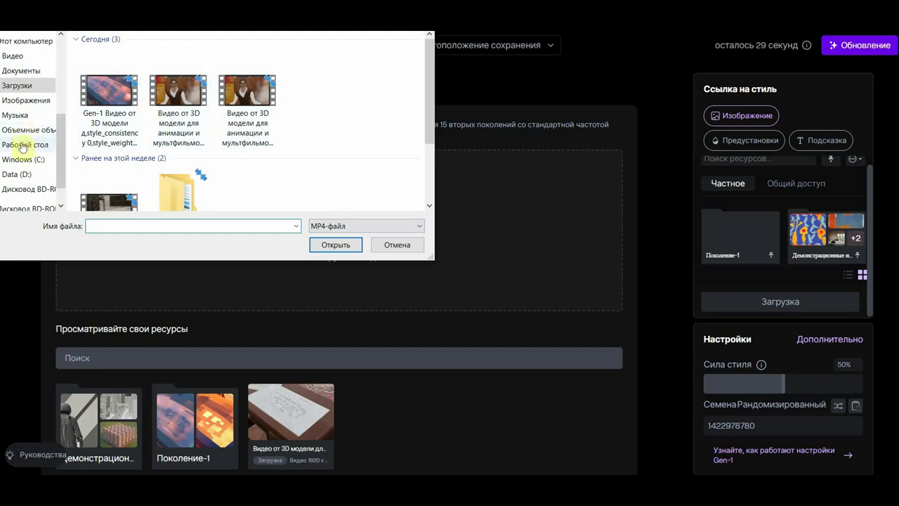
{"action": "left_click", "coordinate": [16, 58]}
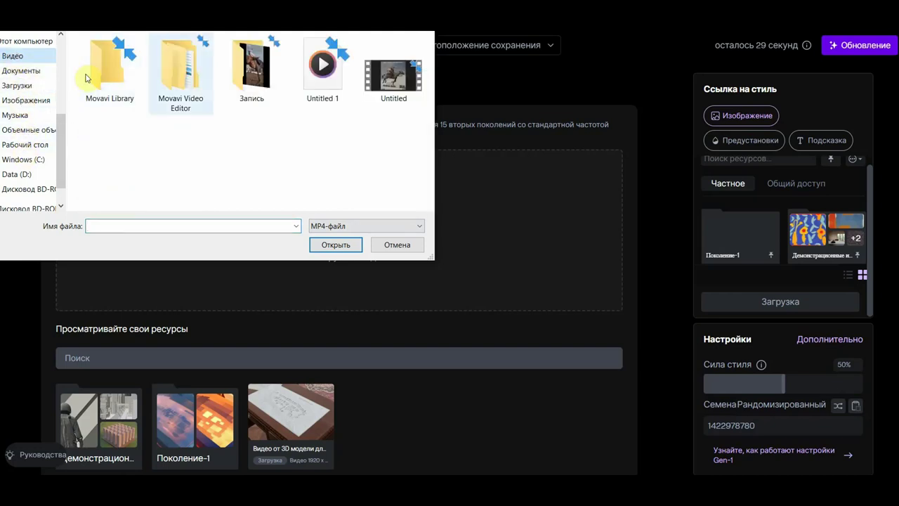
{"action": "left_click", "coordinate": [323, 74]}
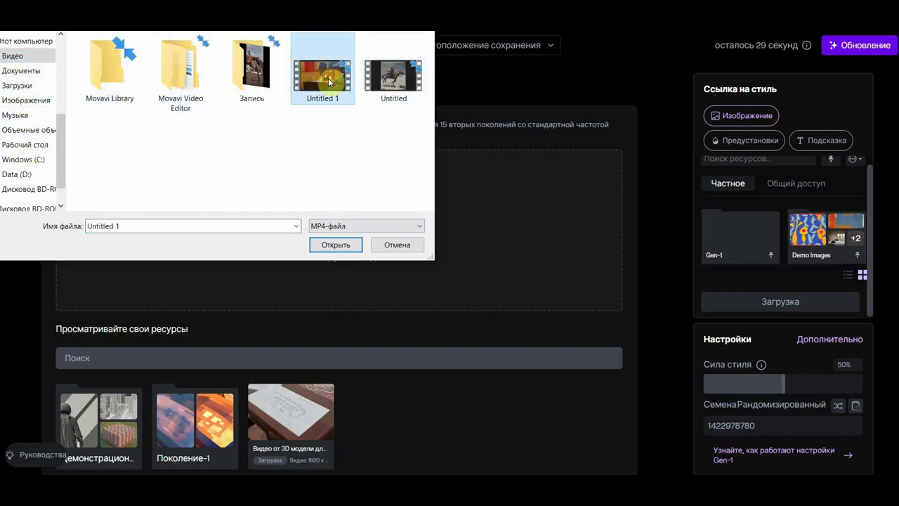
{"action": "left_click", "coordinate": [341, 246]}
{"action": "double_click", "coordinate": [340, 243]}
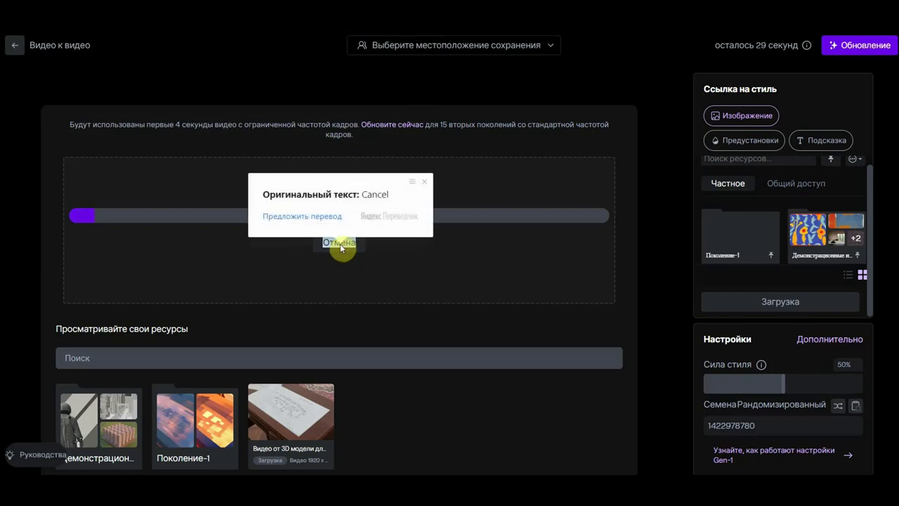
{"action": "left_click", "coordinate": [480, 332]}
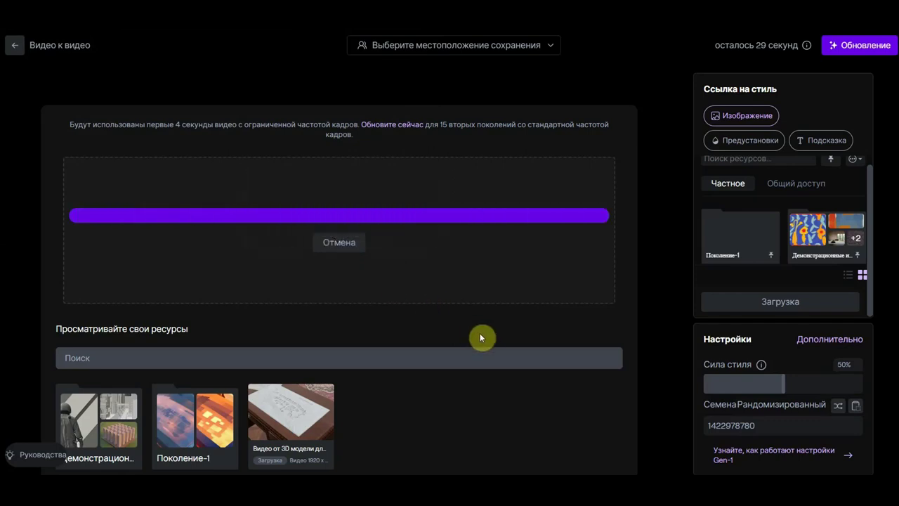
{"action": "double_click", "coordinate": [758, 148]}
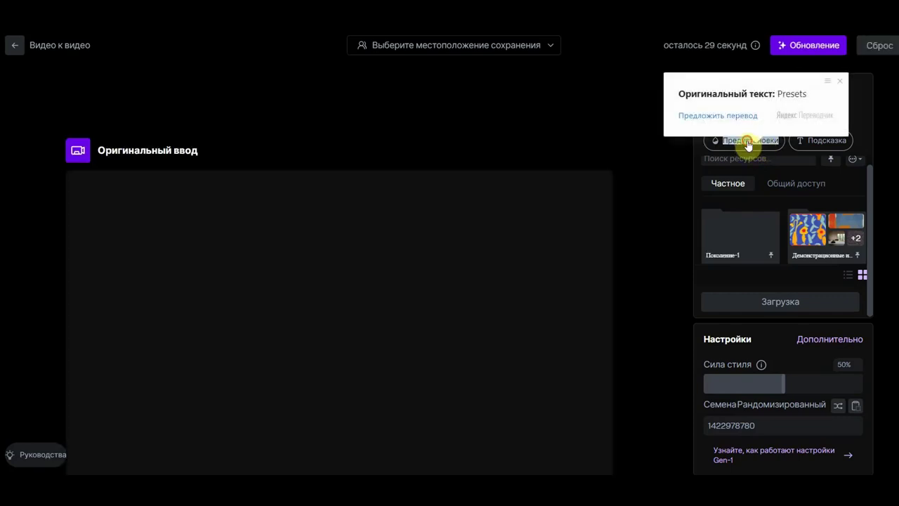
Apply the Иллюстрация preset at 6% style strength to Untitled 1 and generate
{"action": "left_click", "coordinate": [748, 144]}
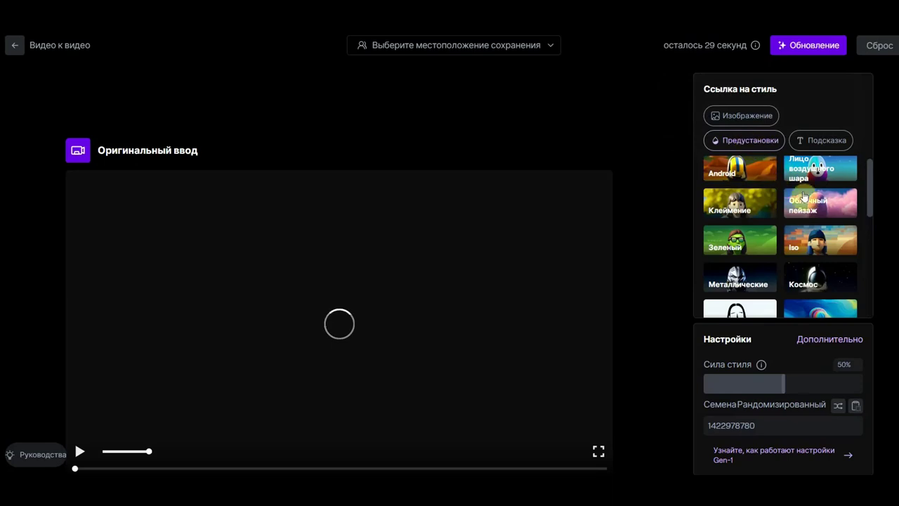
{"action": "scroll", "coordinate": [813, 279], "scroll_direction": "down", "scroll_amount": 5}
{"action": "scroll", "coordinate": [819, 266], "scroll_direction": "down", "scroll_amount": 4}
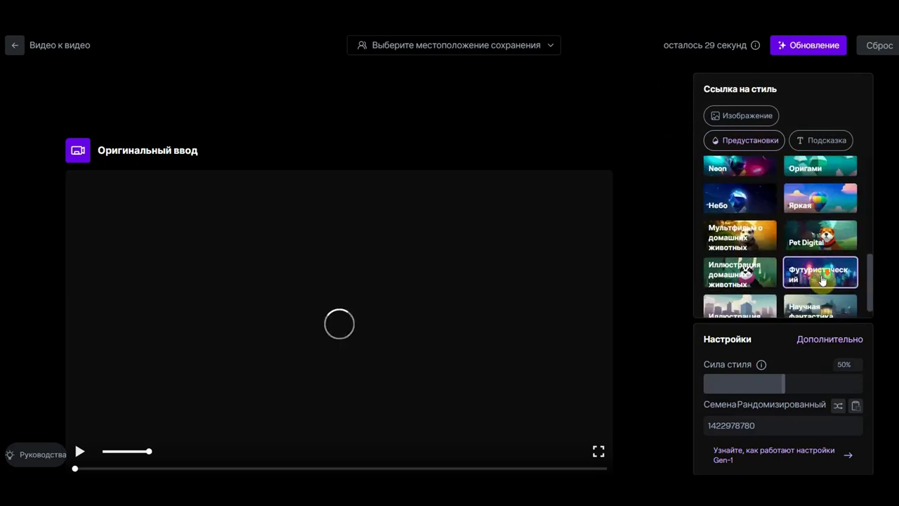
{"action": "scroll", "coordinate": [819, 267], "scroll_direction": "down", "scroll_amount": 2}
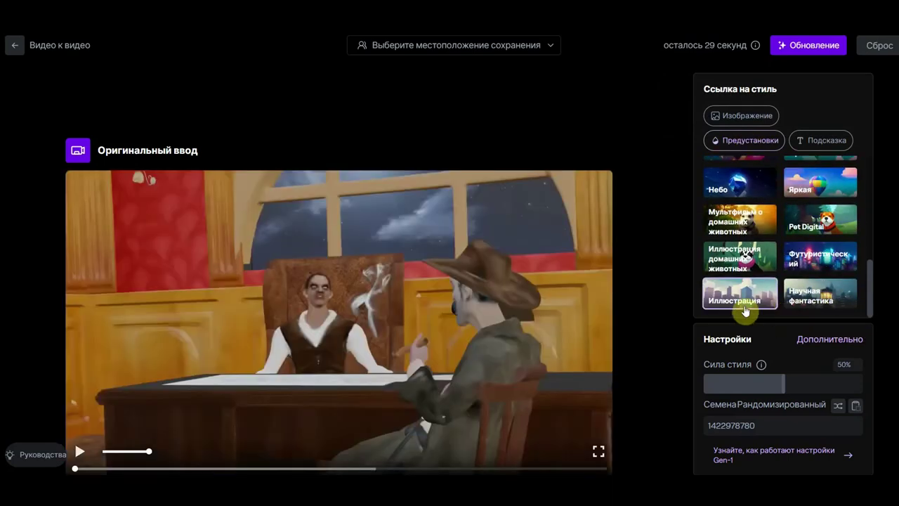
{"action": "left_click", "coordinate": [742, 300]}
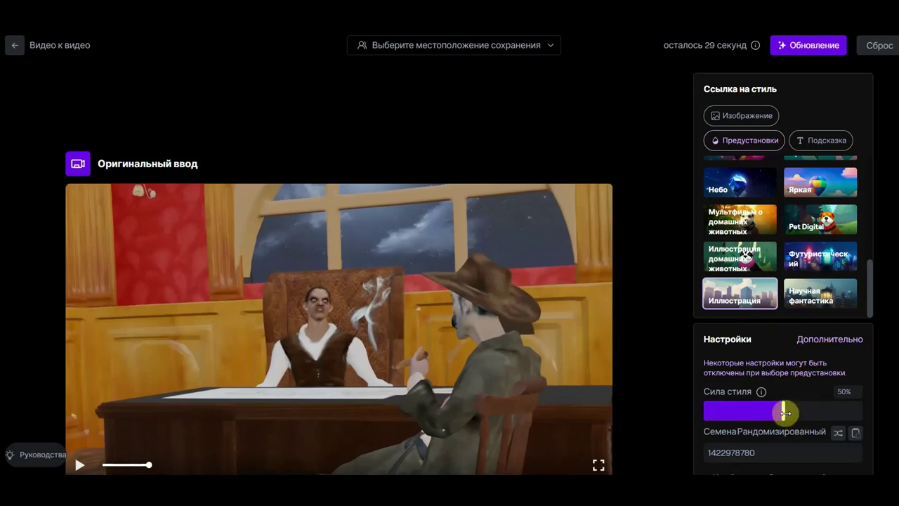
{"action": "left_click_drag", "start_coordinate": [783, 411], "coordinate": [713, 412]}
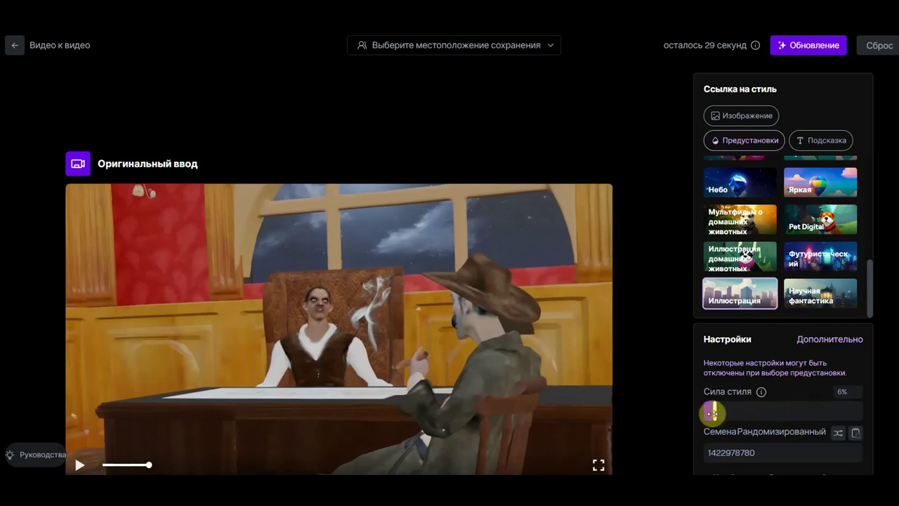
{"action": "scroll", "coordinate": [878, 421], "scroll_direction": "down", "scroll_amount": 3}
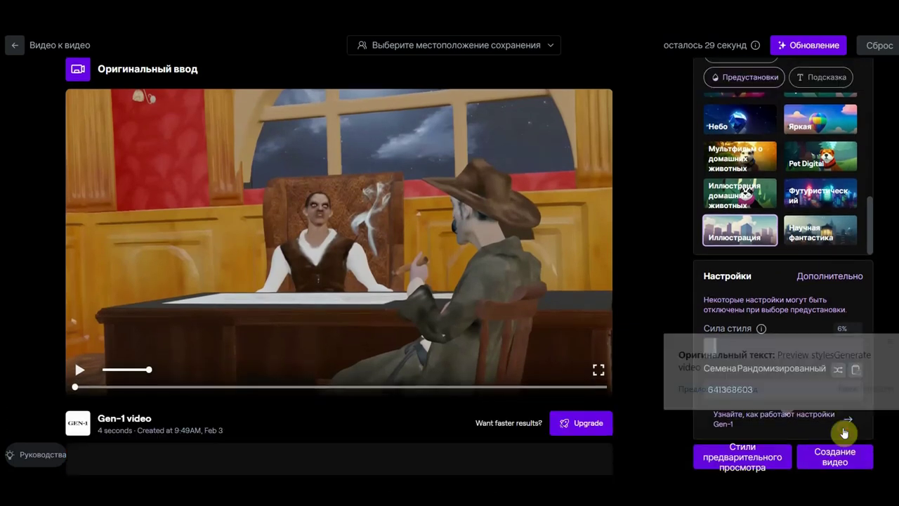
{"action": "left_click", "coordinate": [845, 433]}
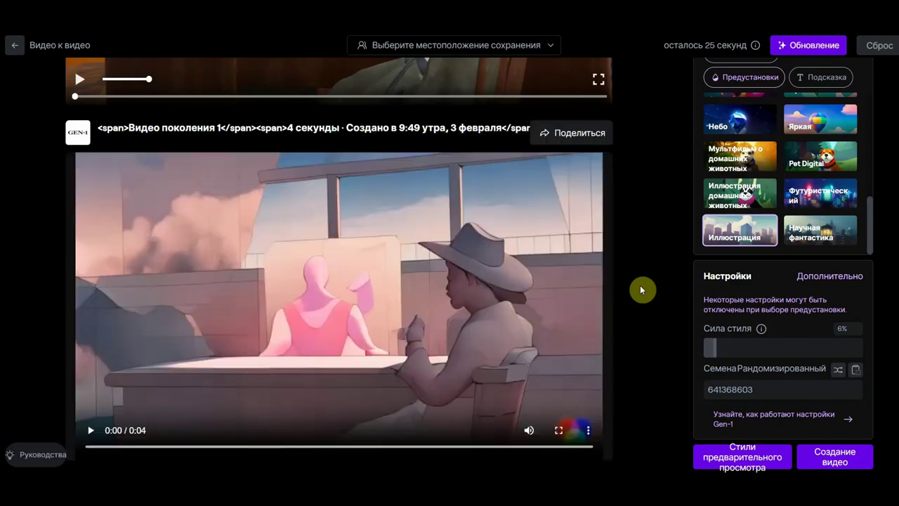
{"action": "scroll", "coordinate": [647, 260], "scroll_direction": "down", "scroll_amount": 1}
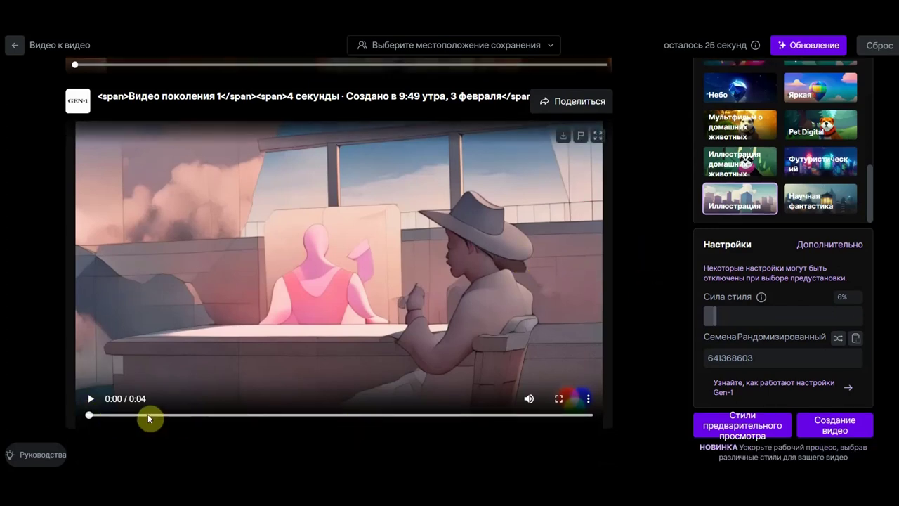
{"action": "mouse_move", "coordinate": [91, 417]}
{"action": "left_mouse_down"}
{"action": "mouse_move", "coordinate": [263, 445]}
{"action": "mouse_move", "coordinate": [503, 446]}
{"action": "mouse_move", "coordinate": [212, 441]}
{"action": "left_mouse_up"}
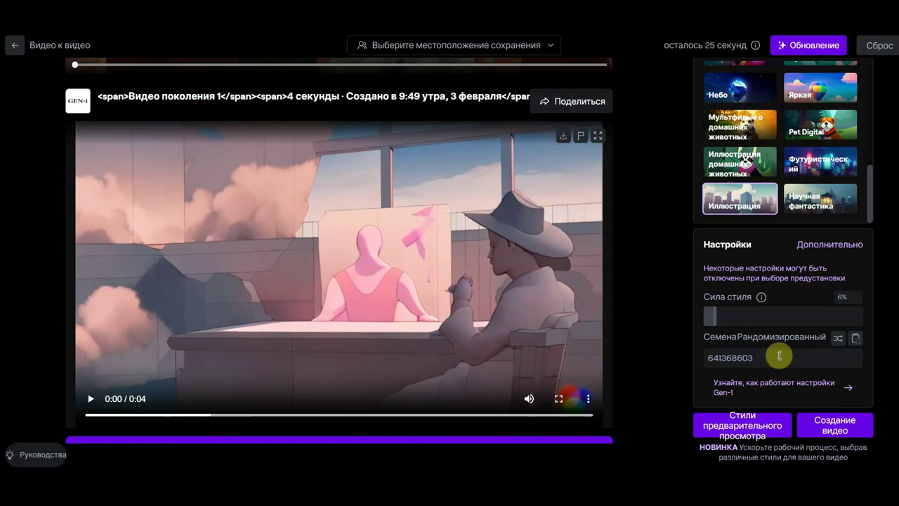
{"action": "scroll", "coordinate": [815, 161], "scroll_direction": "up", "scroll_amount": 2}
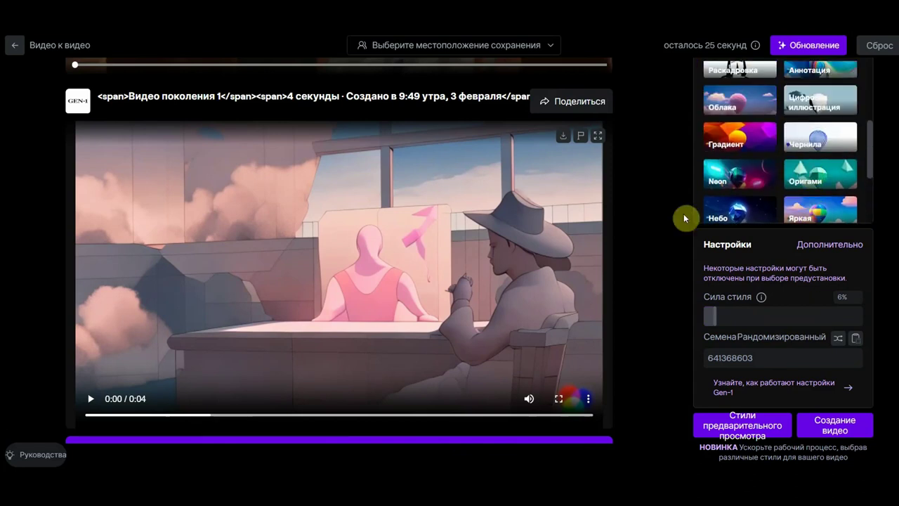
{"action": "scroll", "coordinate": [601, 214], "scroll_direction": "up", "scroll_amount": 5}
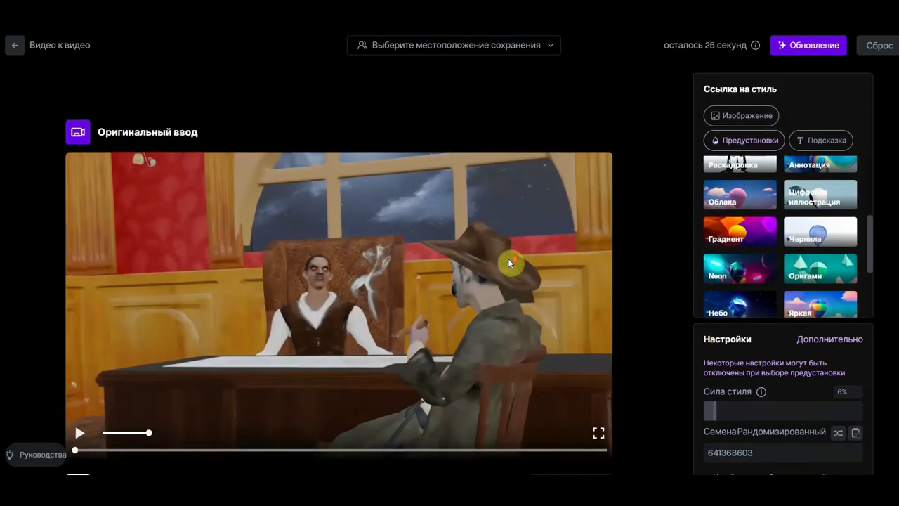
{"action": "scroll", "coordinate": [509, 262], "scroll_direction": "down", "scroll_amount": 5}
{"action": "left_click", "coordinate": [456, 207]}
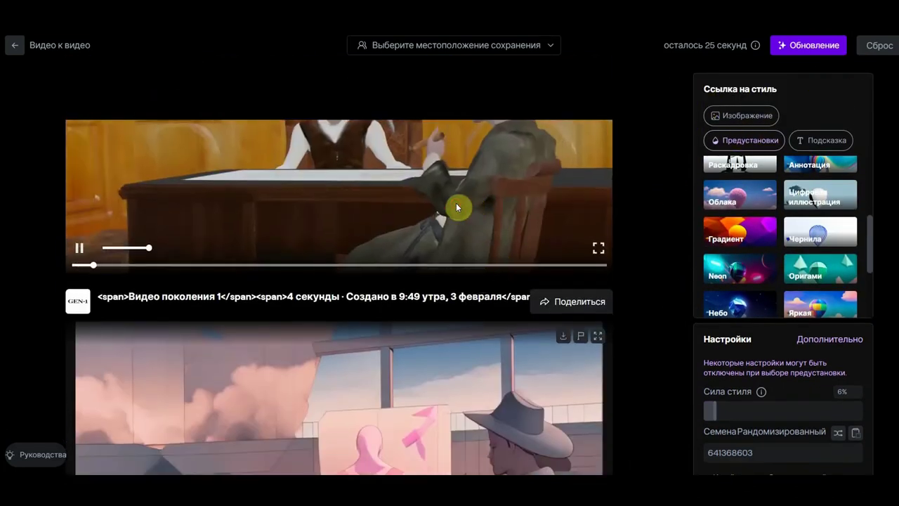
Pause the clip, reset, and load the saloon scene clip as the new input
{"action": "left_click", "coordinate": [79, 251]}
{"action": "left_click", "coordinate": [878, 45]}
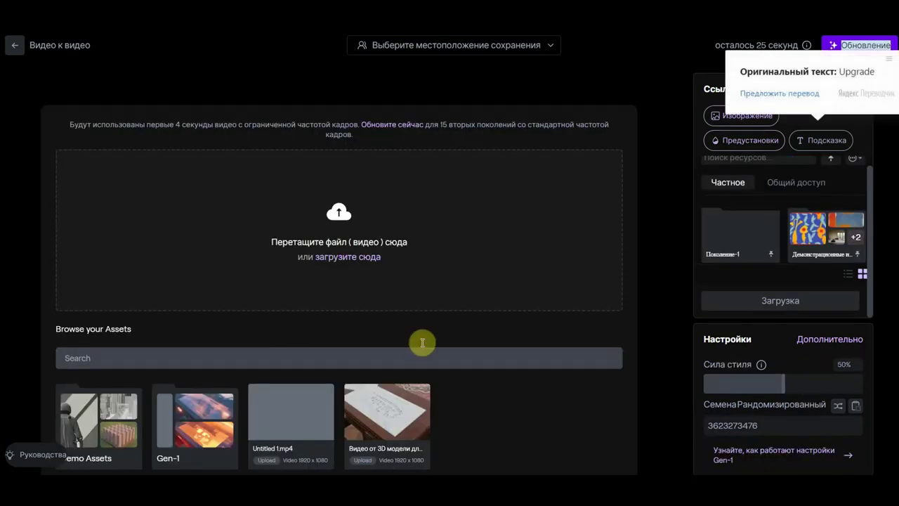
{"action": "mouse_move", "coordinate": [383, 425]}
{"action": "left_mouse_down"}
{"action": "mouse_move", "coordinate": [392, 429]}
{"action": "mouse_move", "coordinate": [348, 235]}
{"action": "left_mouse_up"}
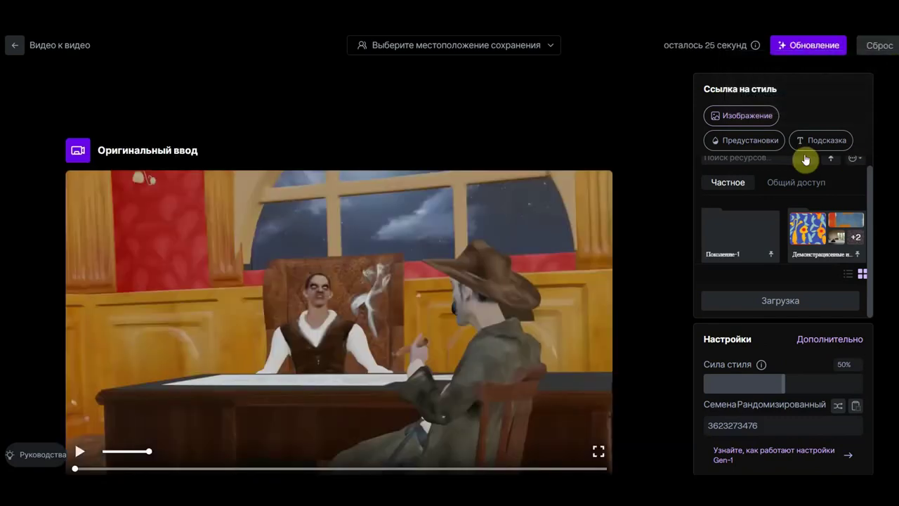
Apply the Iso preset at about 3% style strength and generate the video
{"action": "left_click", "coordinate": [761, 141]}
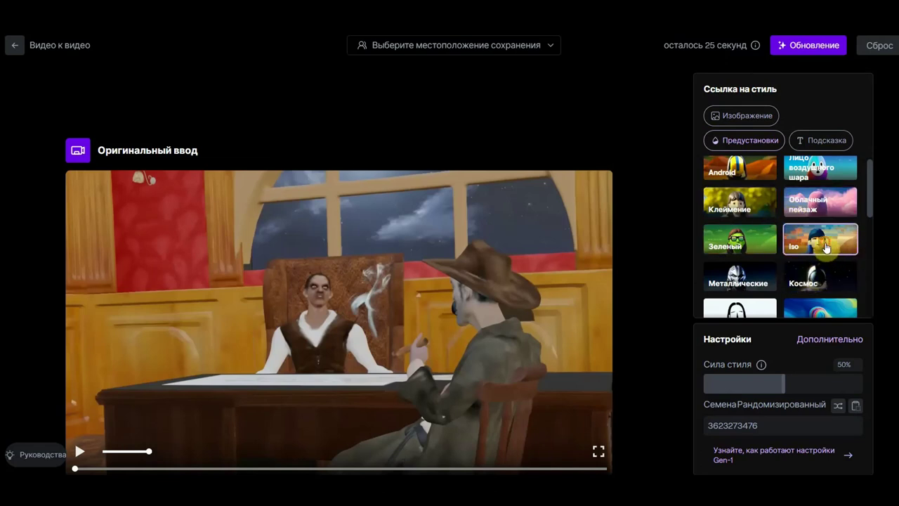
{"action": "left_click", "coordinate": [826, 247]}
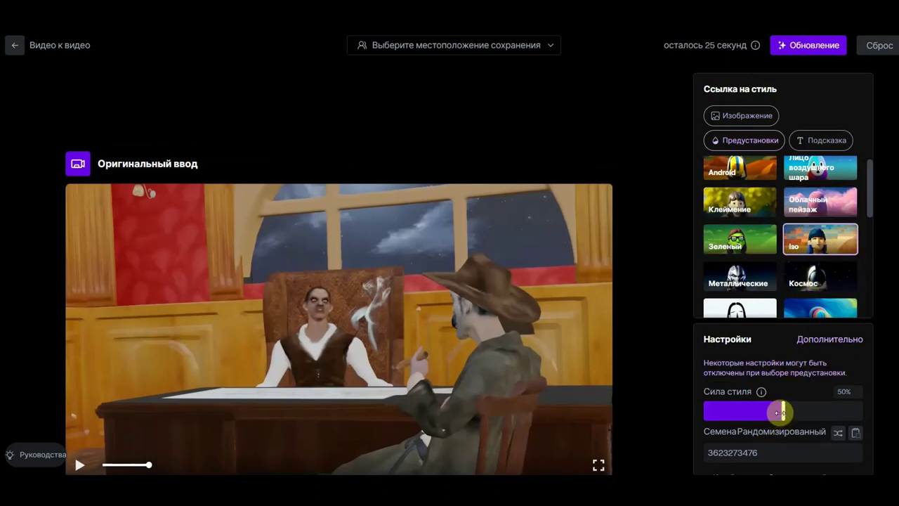
{"action": "left_click_drag", "start_coordinate": [780, 413], "coordinate": [711, 408]}
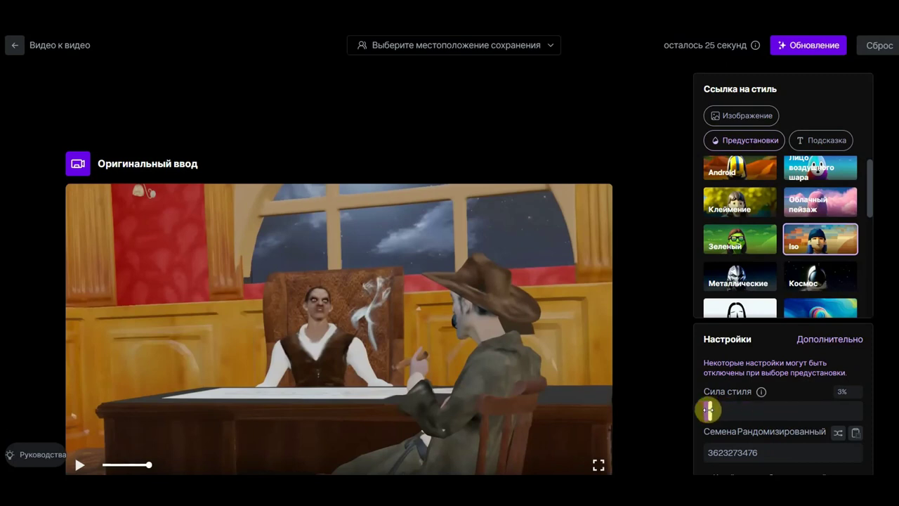
{"action": "scroll", "coordinate": [885, 403], "scroll_direction": "down", "scroll_amount": 3}
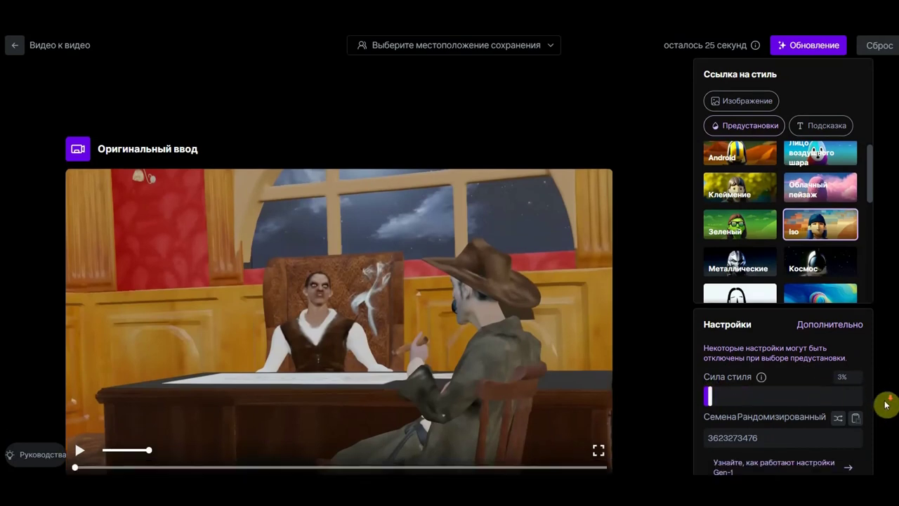
{"action": "left_click", "coordinate": [831, 430]}
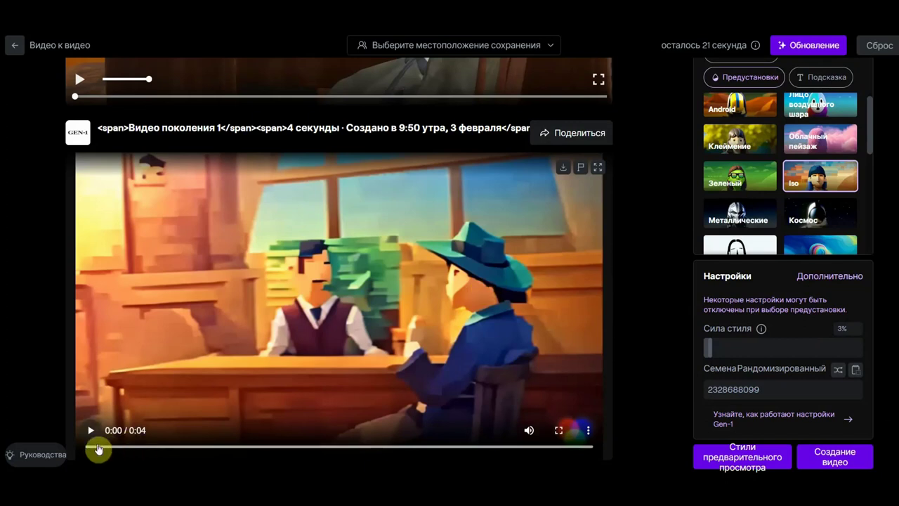
Scrub through the finished Iso-style clip and download it
{"action": "left_click_drag", "start_coordinate": [98, 449], "coordinate": [367, 472]}
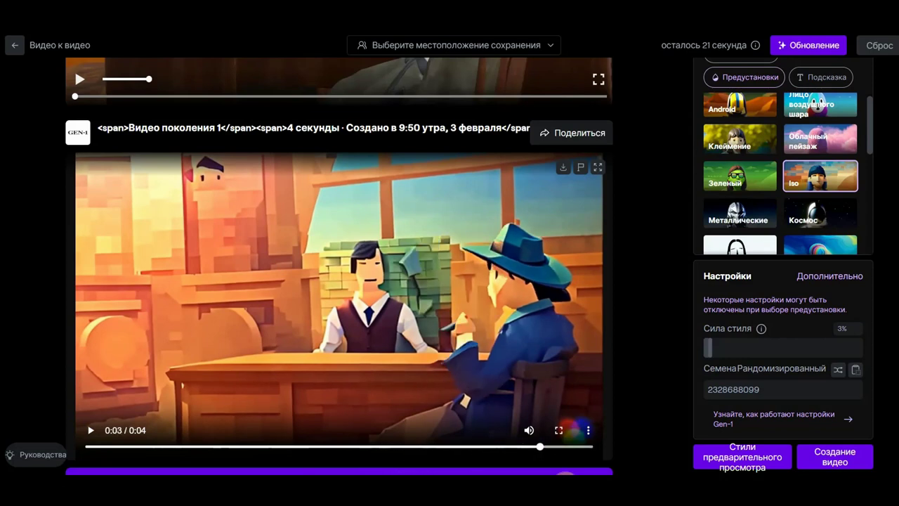
{"action": "left_click_drag", "start_coordinate": [568, 473], "coordinate": [448, 474]}
{"action": "mouse_move", "coordinate": [329, 472]}
{"action": "left_mouse_down"}
{"action": "mouse_move", "coordinate": [604, 472]}
{"action": "mouse_move", "coordinate": [357, 444]}
{"action": "mouse_move", "coordinate": [144, 448]}
{"action": "mouse_move", "coordinate": [203, 447]}
{"action": "left_mouse_up"}
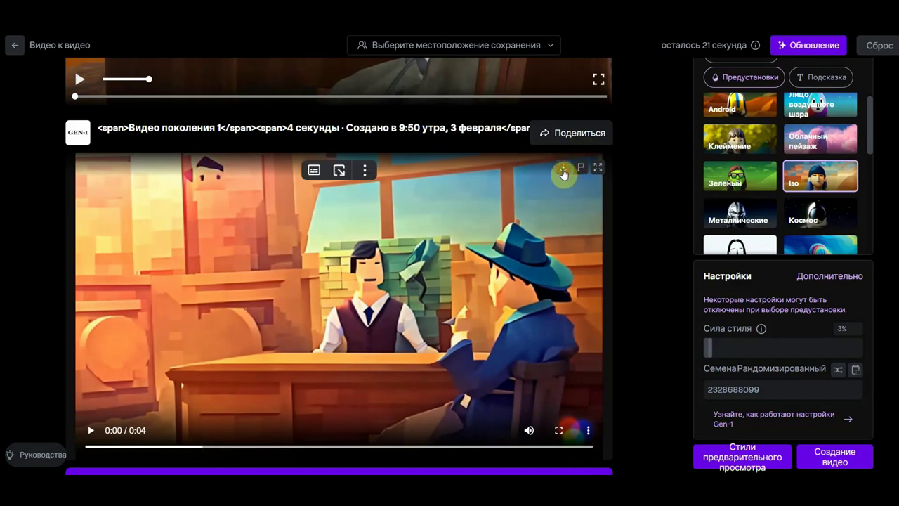
{"action": "left_click", "coordinate": [564, 171]}
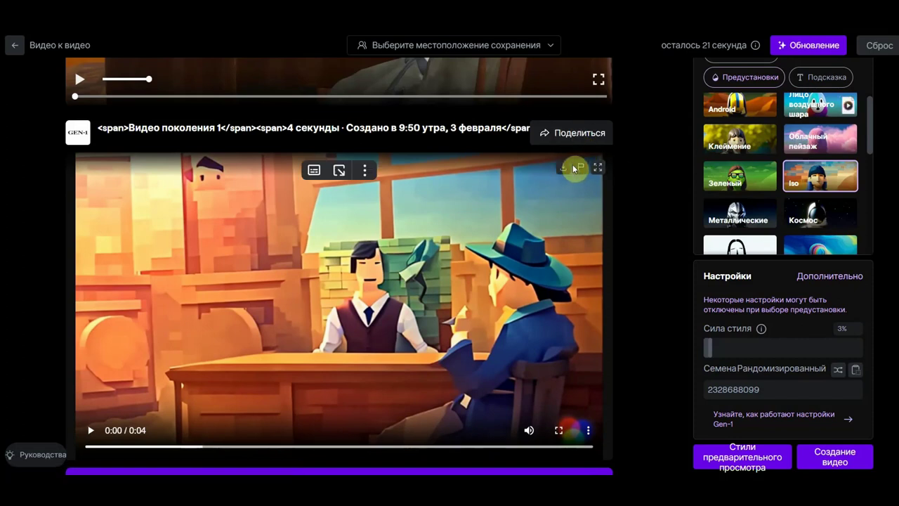
Scroll the preset list and choose the Pet Digital style
{"action": "scroll", "coordinate": [785, 214], "scroll_direction": "down", "scroll_amount": 2}
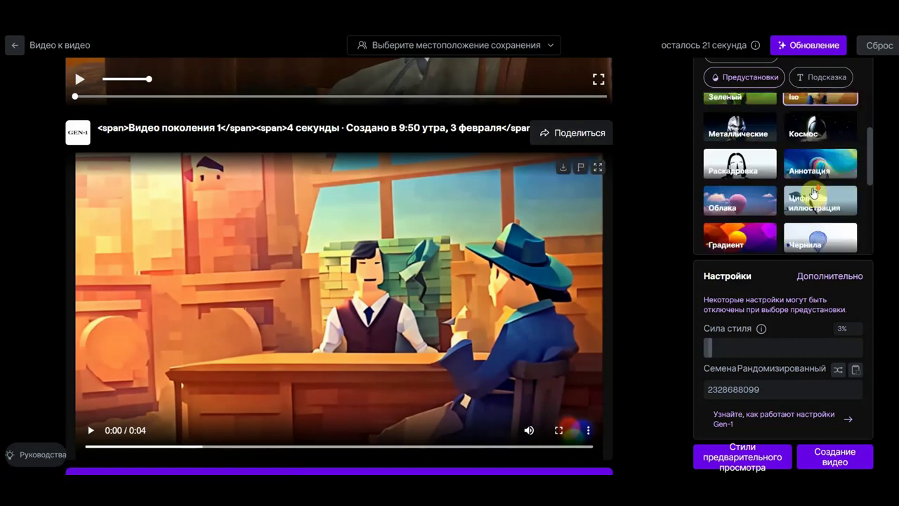
{"action": "scroll", "coordinate": [813, 193], "scroll_direction": "down", "scroll_amount": 2}
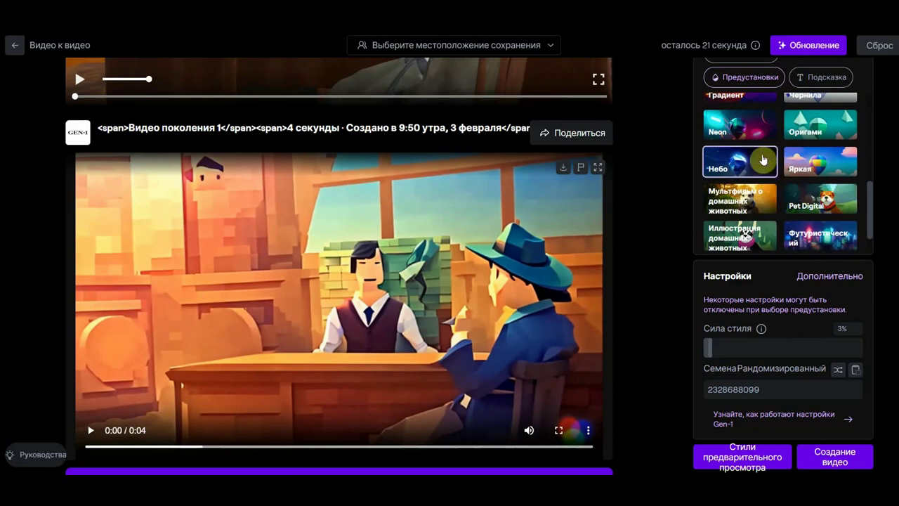
{"action": "left_click", "coordinate": [793, 194]}
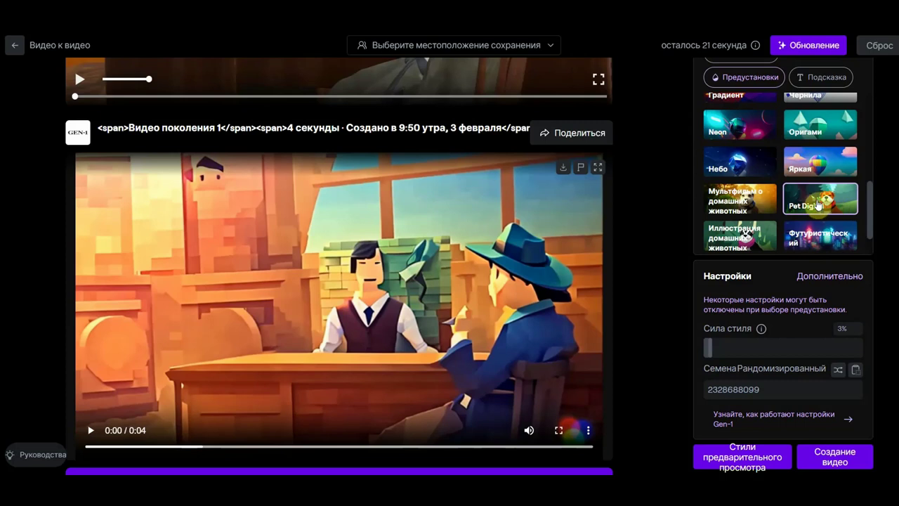
{"action": "scroll", "coordinate": [572, 209], "scroll_direction": "up", "scroll_amount": 5}
Reset the workspace, reload the western saloon clip and choose the Pet Digital preset
{"action": "left_click", "coordinate": [878, 45]}
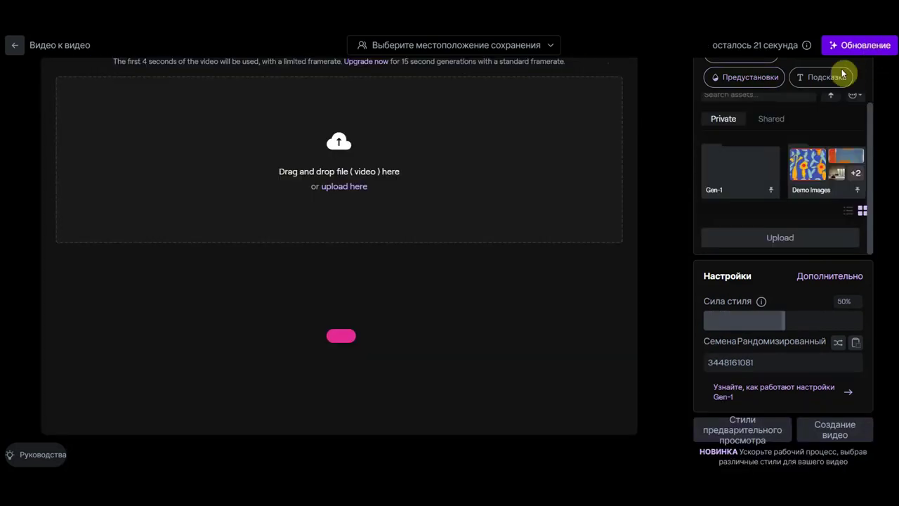
{"action": "left_click_drag", "start_coordinate": [297, 363], "coordinate": [338, 169]}
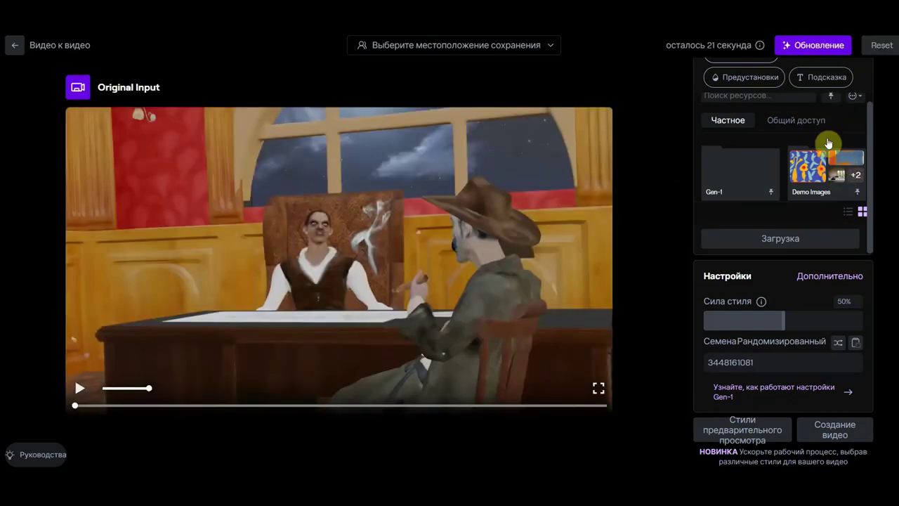
{"action": "left_click", "coordinate": [749, 83]}
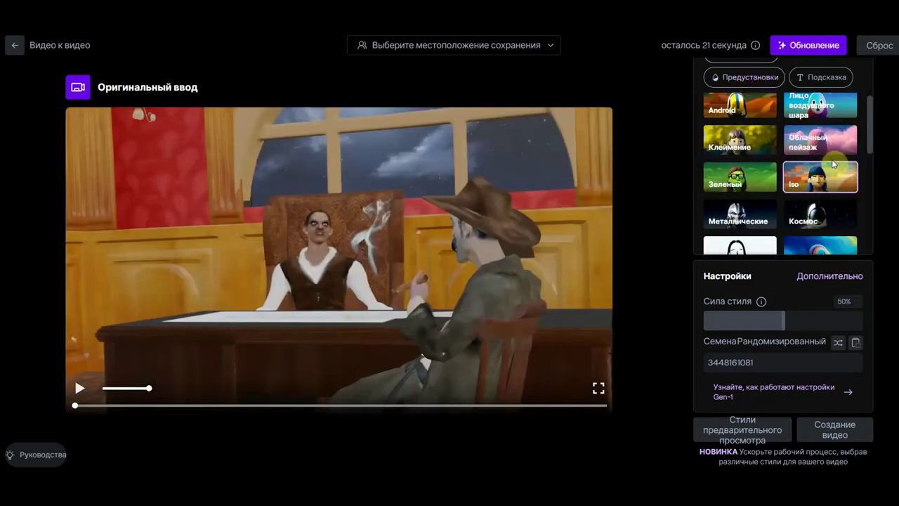
{"action": "scroll", "coordinate": [823, 234], "scroll_direction": "down", "scroll_amount": 2}
{"action": "scroll", "coordinate": [823, 231], "scroll_direction": "down", "scroll_amount": 3}
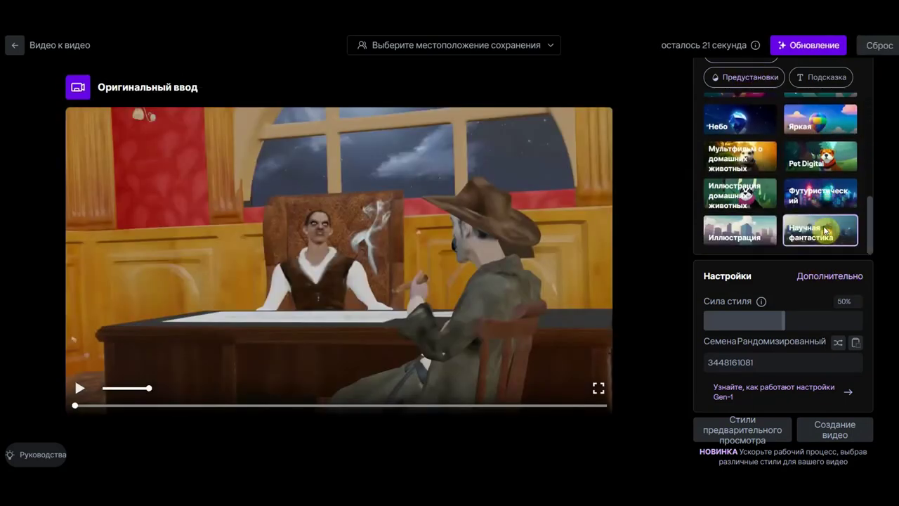
{"action": "left_click", "coordinate": [828, 164]}
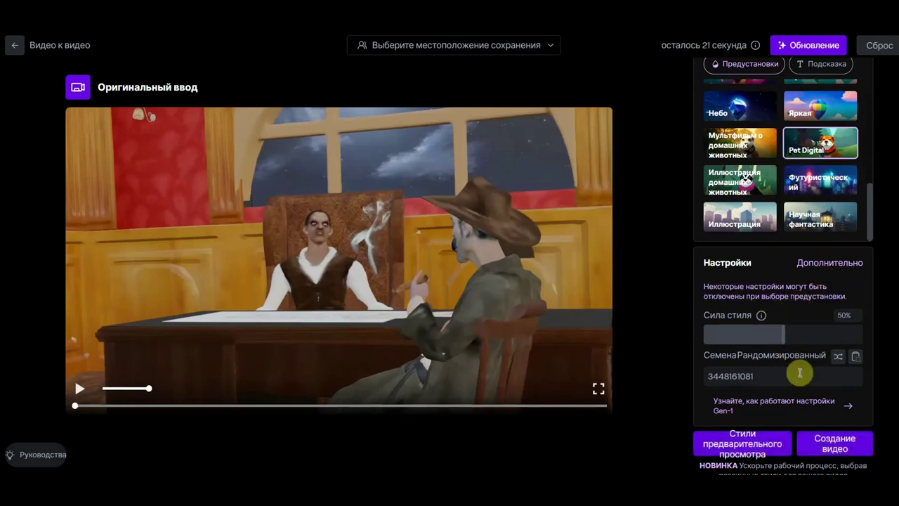
Lower style strength to about 3% and queue the Gen-1 video
{"action": "left_click_drag", "start_coordinate": [782, 335], "coordinate": [714, 336]}
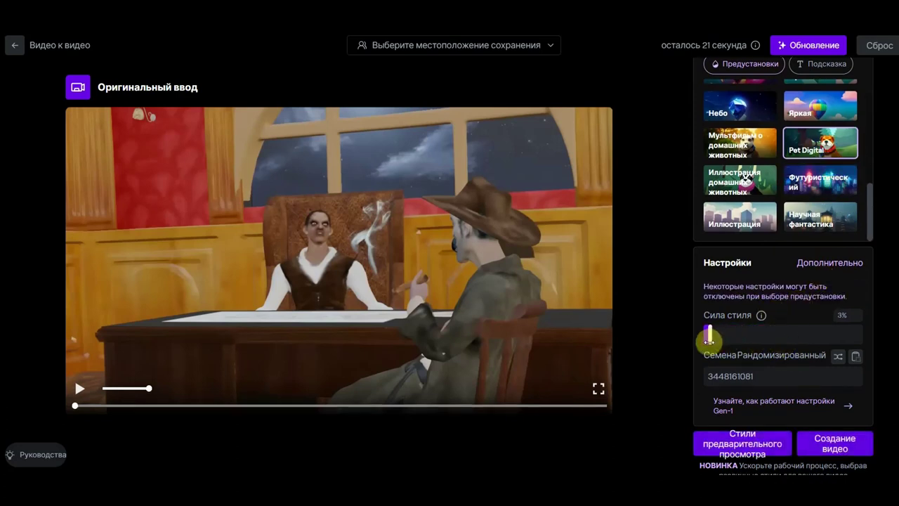
{"action": "left_click", "coordinate": [832, 447]}
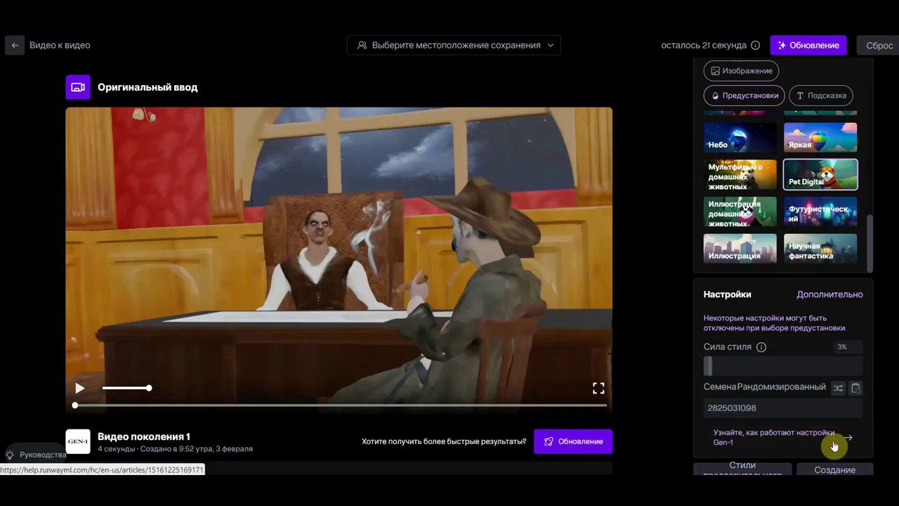
{"action": "scroll", "coordinate": [593, 373], "scroll_direction": "down", "scroll_amount": 2}
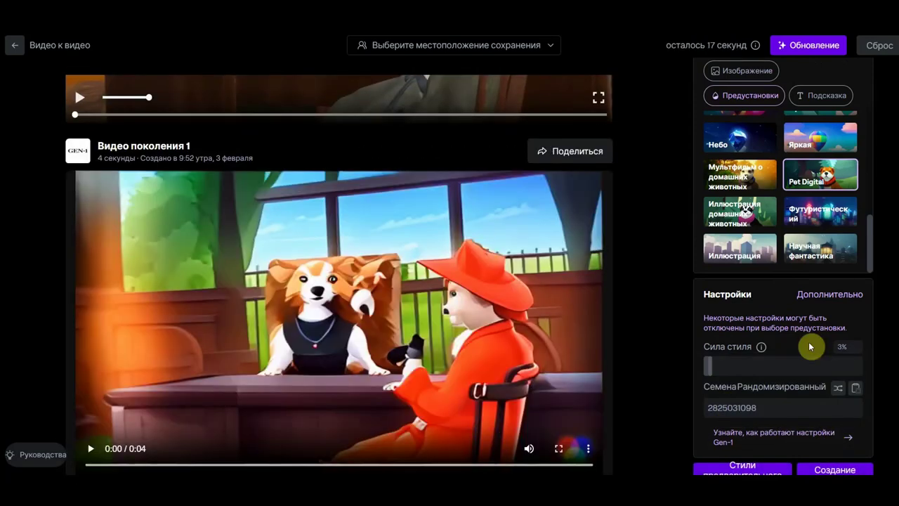
Preview the dog-styled Pet Digital clip, download it, and reset with Сброс
{"action": "scroll", "coordinate": [477, 382], "scroll_direction": "down", "scroll_amount": 1}
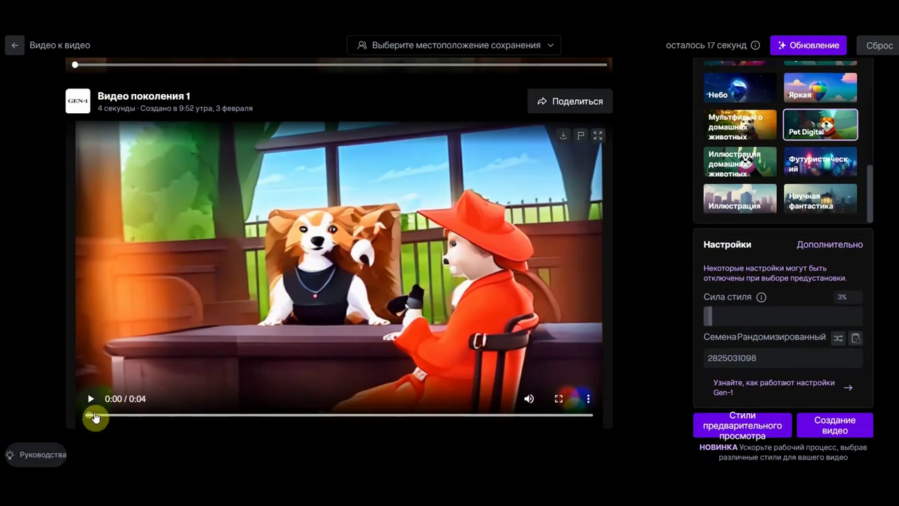
{"action": "left_click_drag", "start_coordinate": [115, 420], "coordinate": [513, 429]}
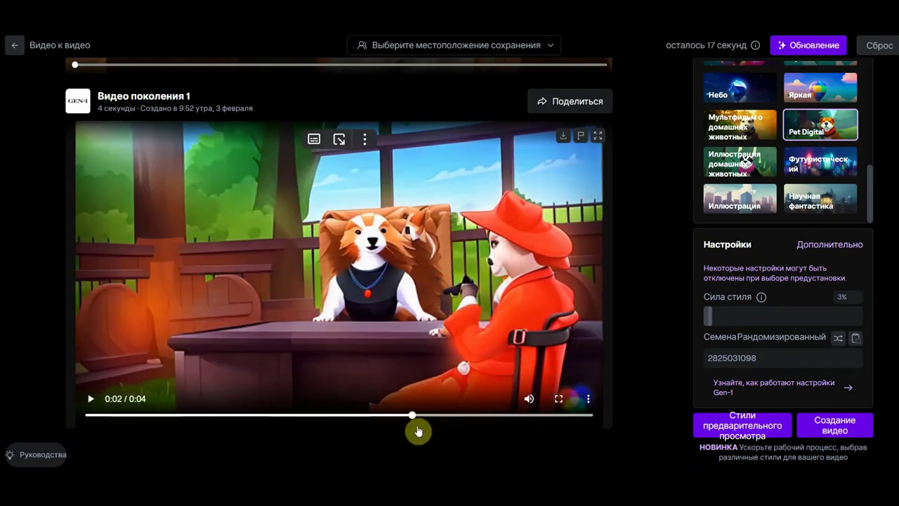
{"action": "mouse_move", "coordinate": [513, 428]}
{"action": "left_mouse_down"}
{"action": "mouse_move", "coordinate": [343, 433]}
{"action": "mouse_move", "coordinate": [588, 440]}
{"action": "left_mouse_up"}
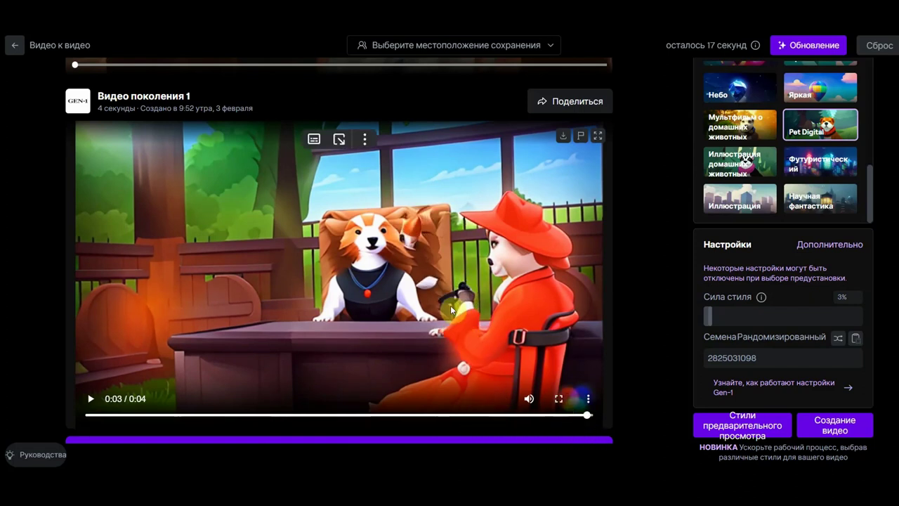
{"action": "left_click", "coordinate": [564, 139]}
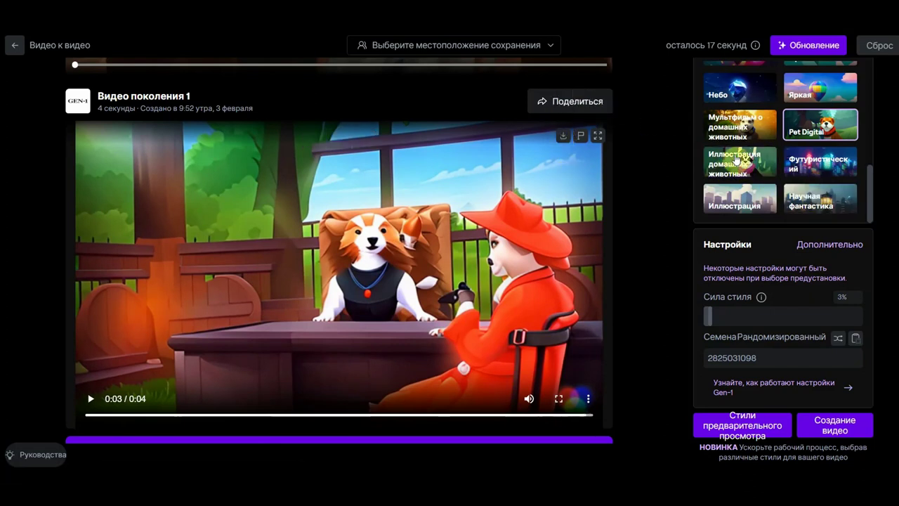
{"action": "left_click", "coordinate": [881, 49]}
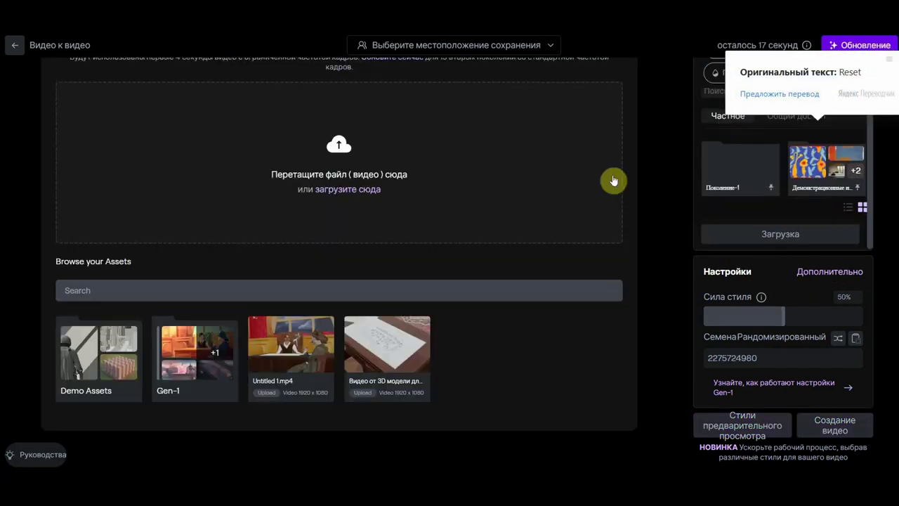
Reload Untitled 1.mp4, pick the Раскадровка preset and lower style strength to about 7%
{"action": "left_click_drag", "start_coordinate": [301, 355], "coordinate": [335, 174]}
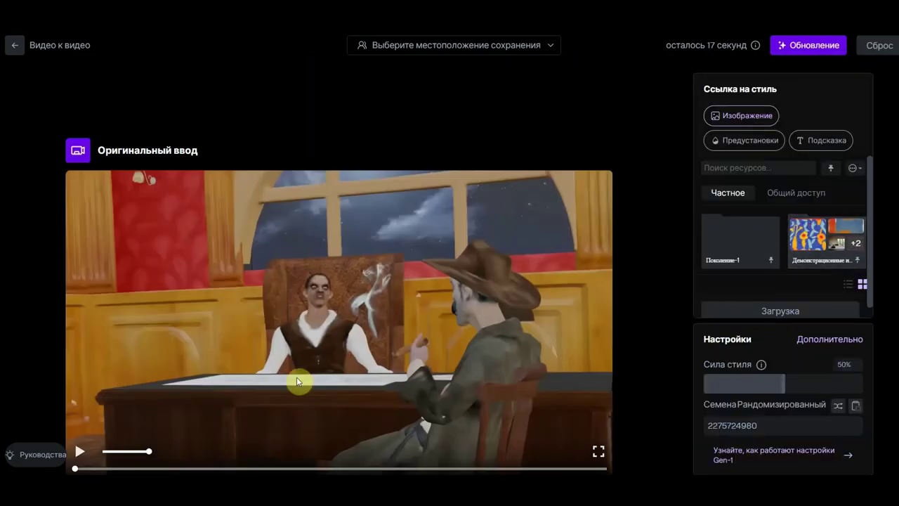
{"action": "scroll", "coordinate": [297, 382], "scroll_direction": "down", "scroll_amount": 1}
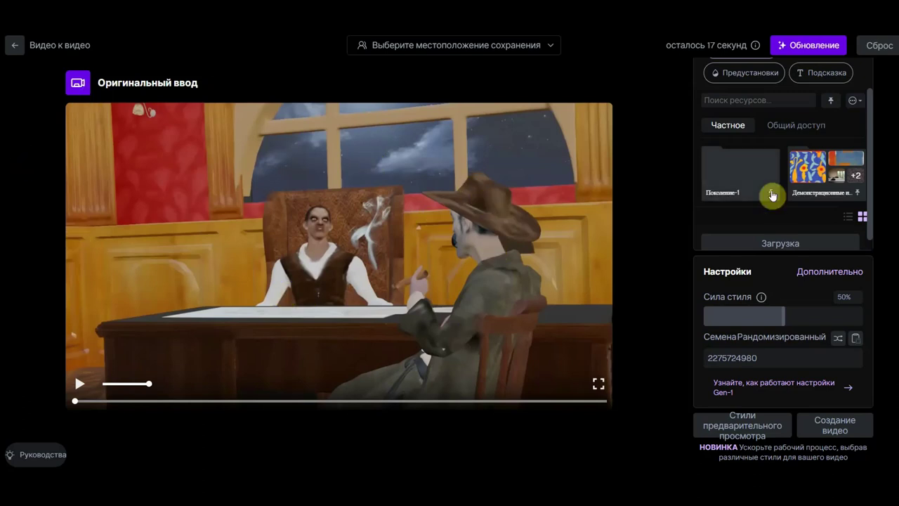
{"action": "left_click", "coordinate": [750, 73]}
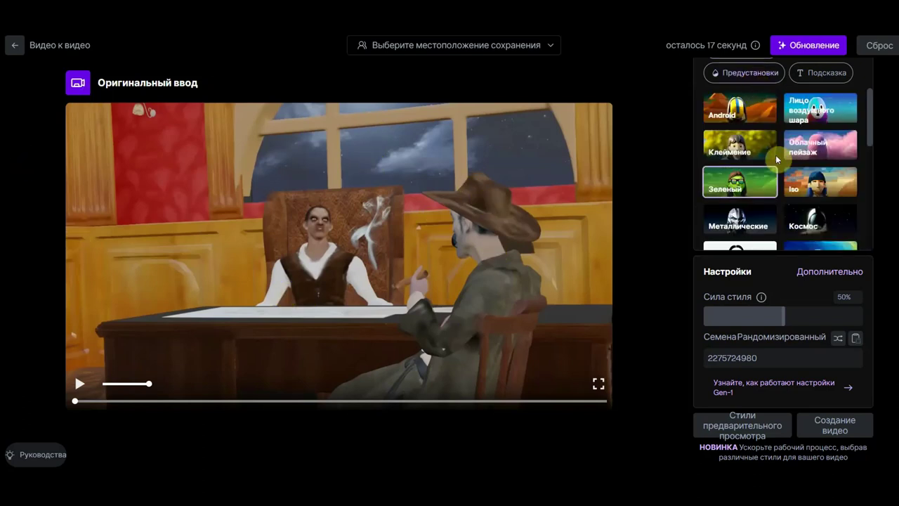
{"action": "scroll", "coordinate": [773, 169], "scroll_direction": "down", "scroll_amount": 3}
{"action": "scroll", "coordinate": [760, 189], "scroll_direction": "up", "scroll_amount": 1}
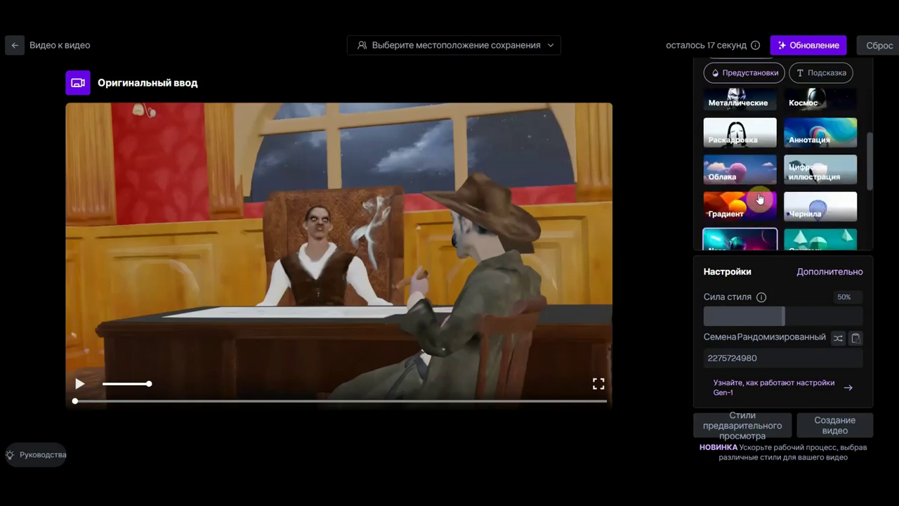
{"action": "left_click", "coordinate": [751, 133]}
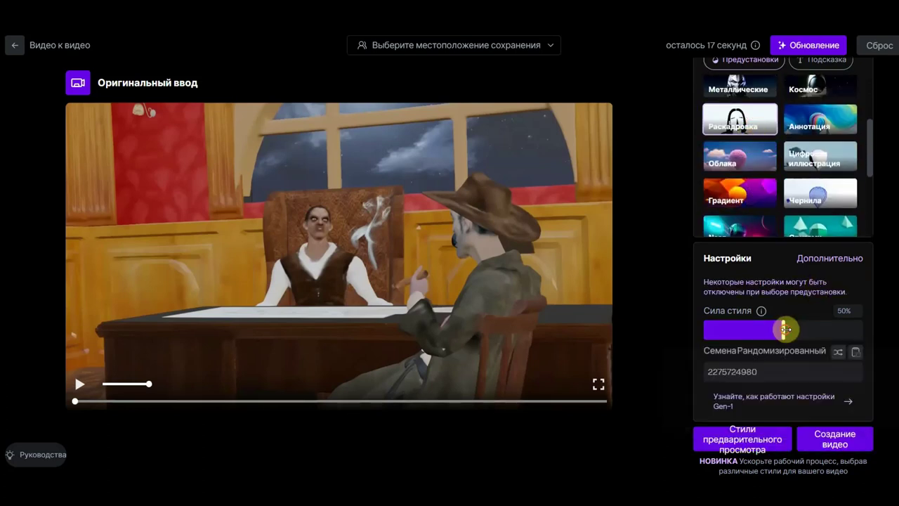
{"action": "left_click_drag", "start_coordinate": [784, 329], "coordinate": [727, 328]}
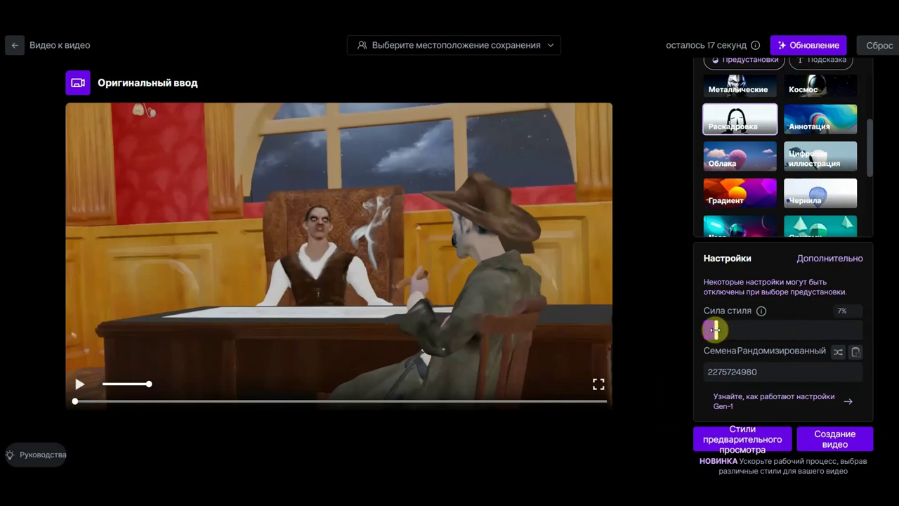
{"action": "left_click", "coordinate": [832, 453]}
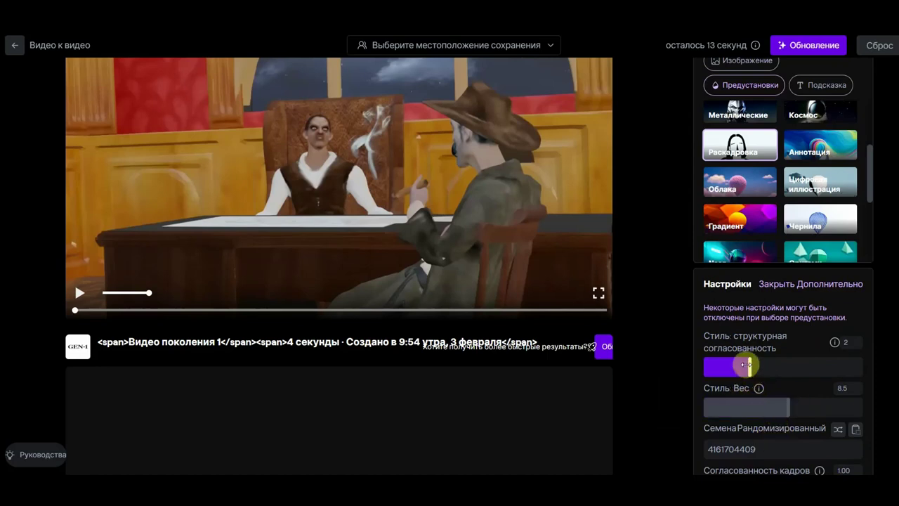
{"action": "triple_click", "coordinate": [767, 354]}
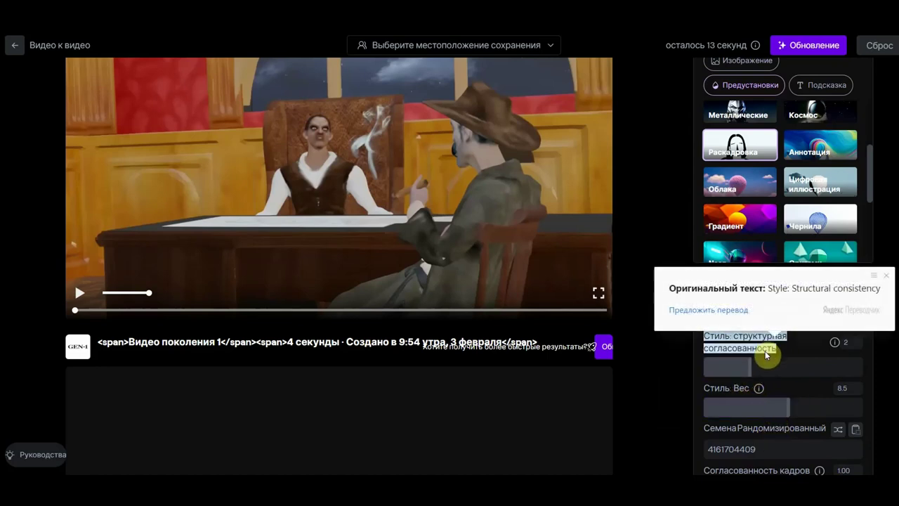
{"action": "left_click", "coordinate": [750, 367]}
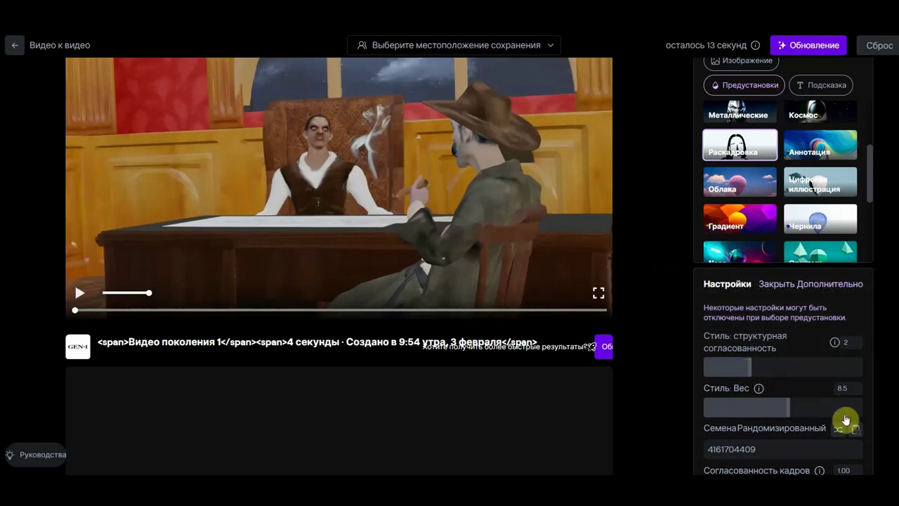
{"action": "scroll", "coordinate": [843, 425], "scroll_direction": "down", "scroll_amount": 3}
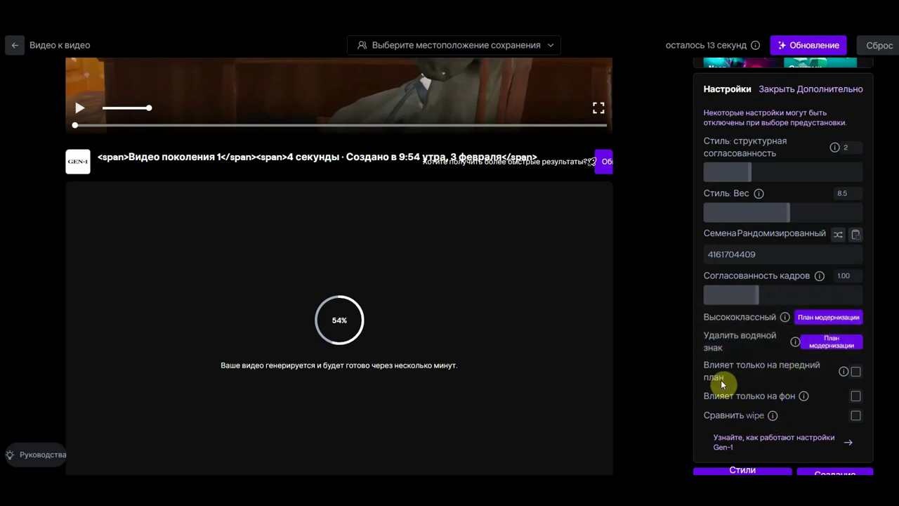
{"action": "mouse_move", "coordinate": [721, 383]}
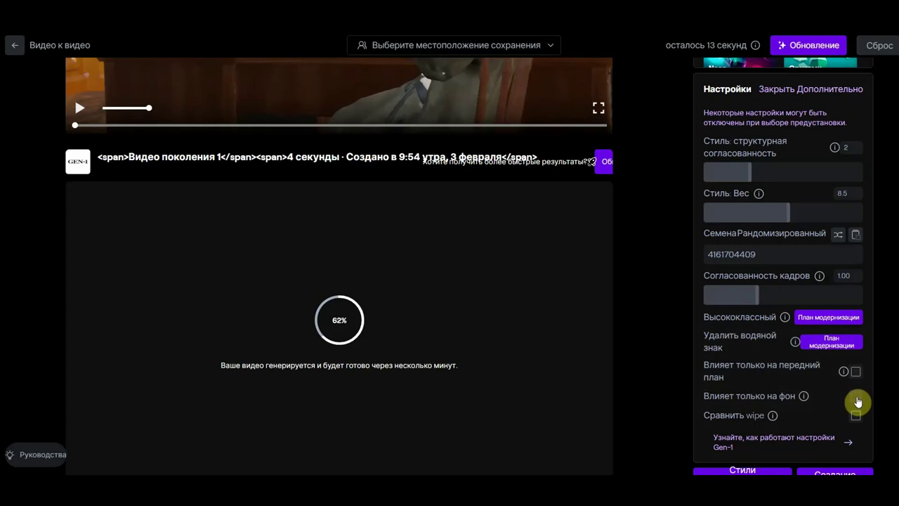
Scrub the grey sketch-style storyboard result clip to 0:02 to review it
{"action": "scroll", "coordinate": [771, 348], "scroll_direction": "up", "scroll_amount": 4}
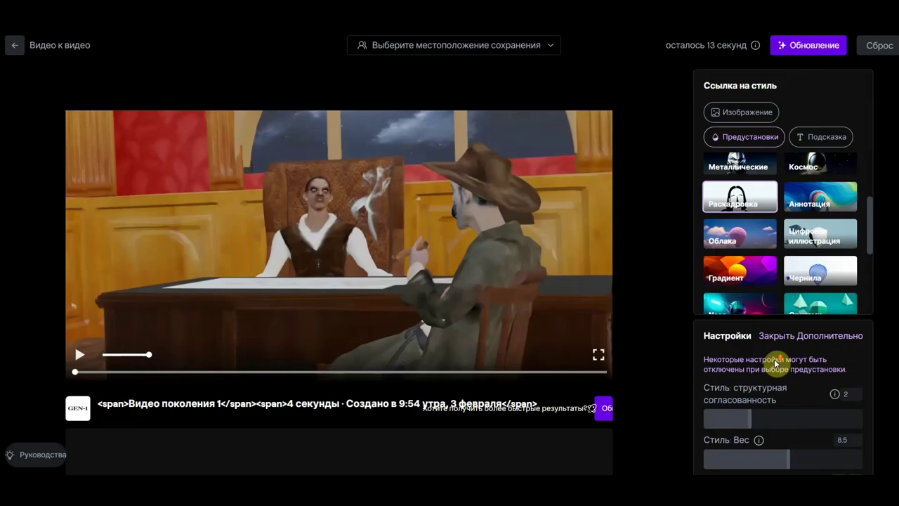
{"action": "scroll", "coordinate": [797, 369], "scroll_direction": "down", "scroll_amount": 1}
{"action": "scroll", "coordinate": [801, 353], "scroll_direction": "down", "scroll_amount": 2}
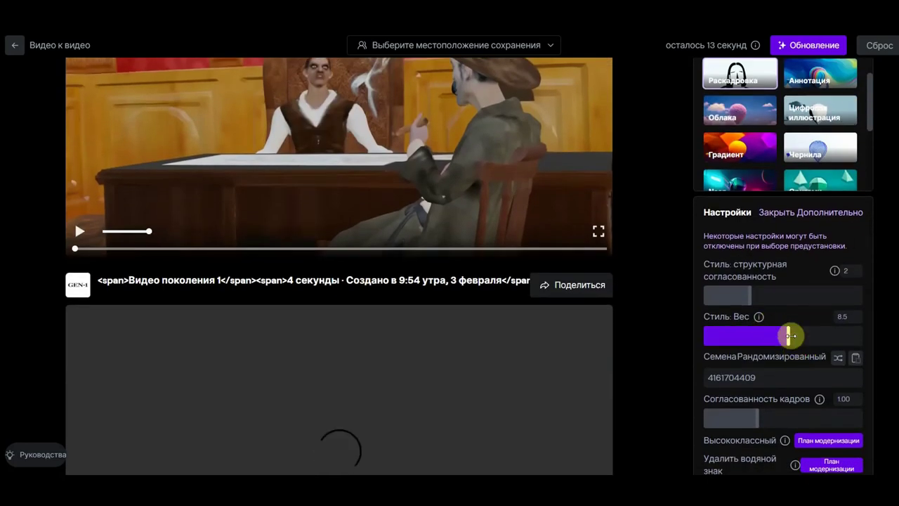
{"action": "scroll", "coordinate": [488, 399], "scroll_direction": "down", "scroll_amount": 4}
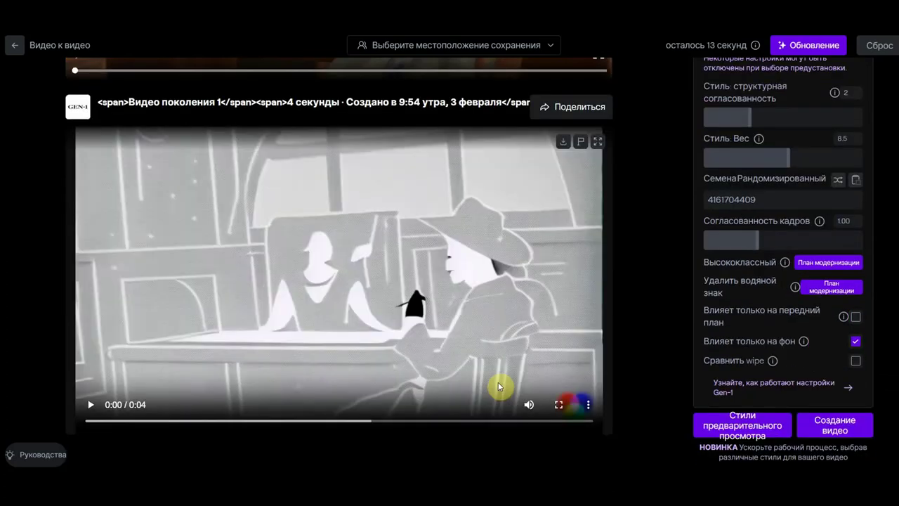
{"action": "left_click_drag", "start_coordinate": [94, 427], "coordinate": [537, 433]}
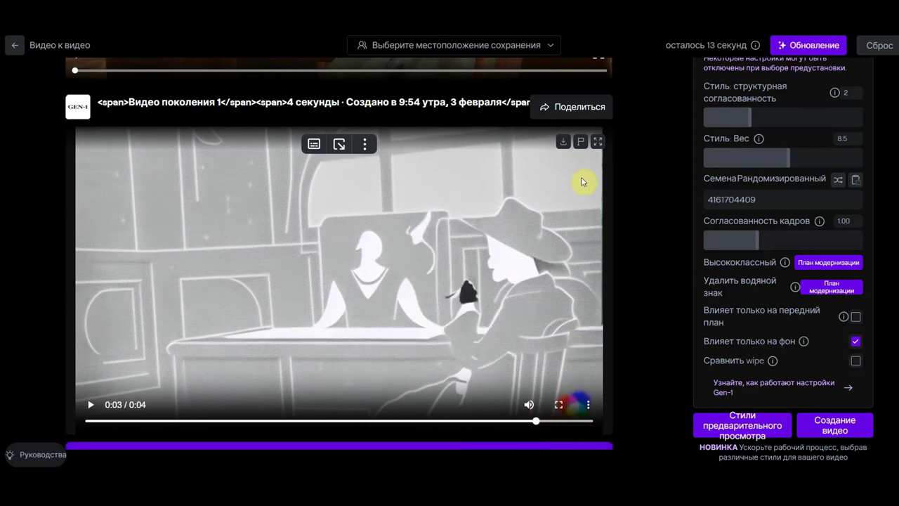
Reset, drop Untitled 1.mp4 in as input and select the Металлические preset
{"action": "left_click", "coordinate": [892, 46]}
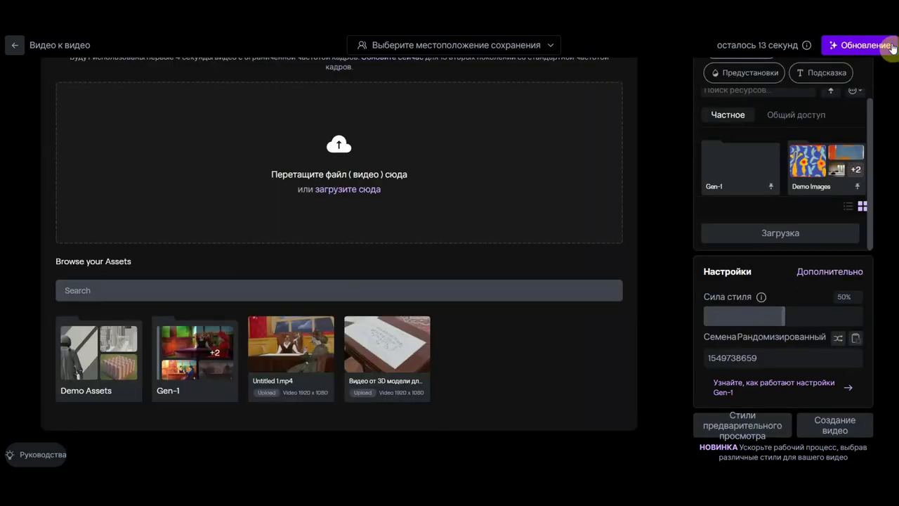
{"action": "left_click_drag", "start_coordinate": [302, 362], "coordinate": [338, 172]}
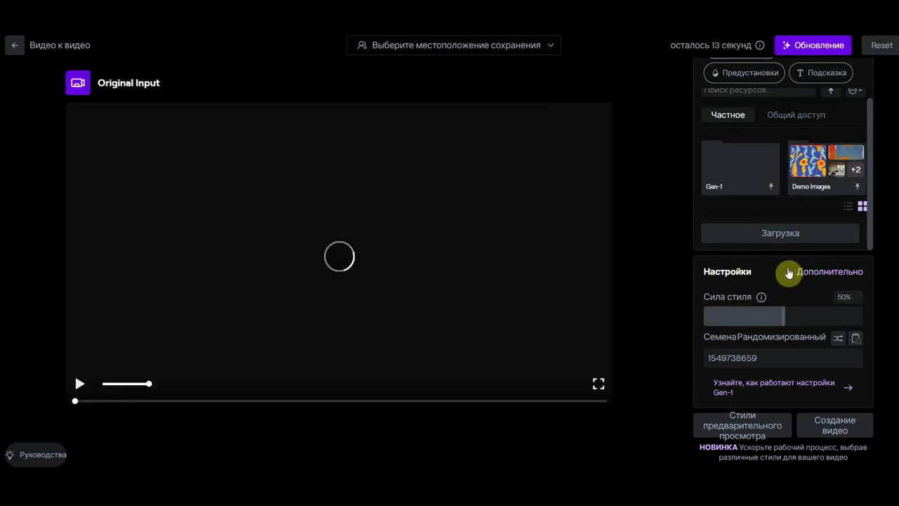
{"action": "mouse_move", "coordinate": [788, 271]}
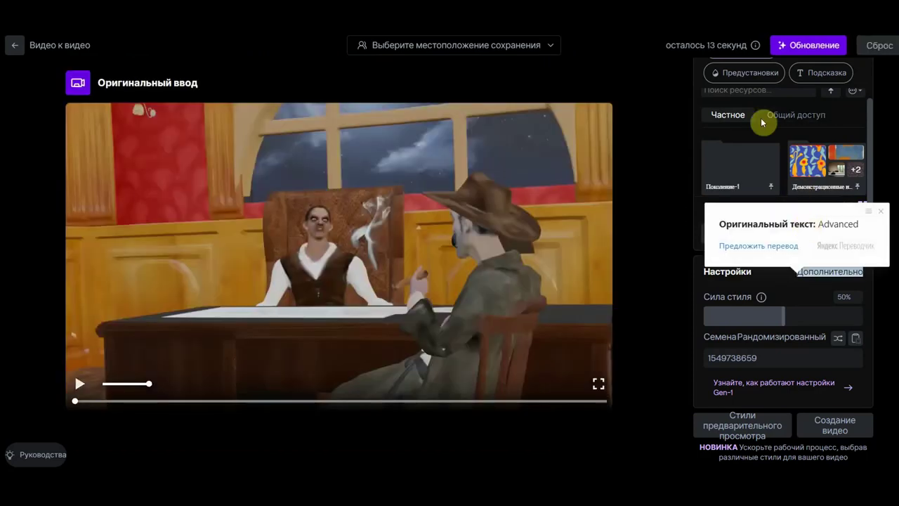
{"action": "left_click", "coordinate": [753, 73]}
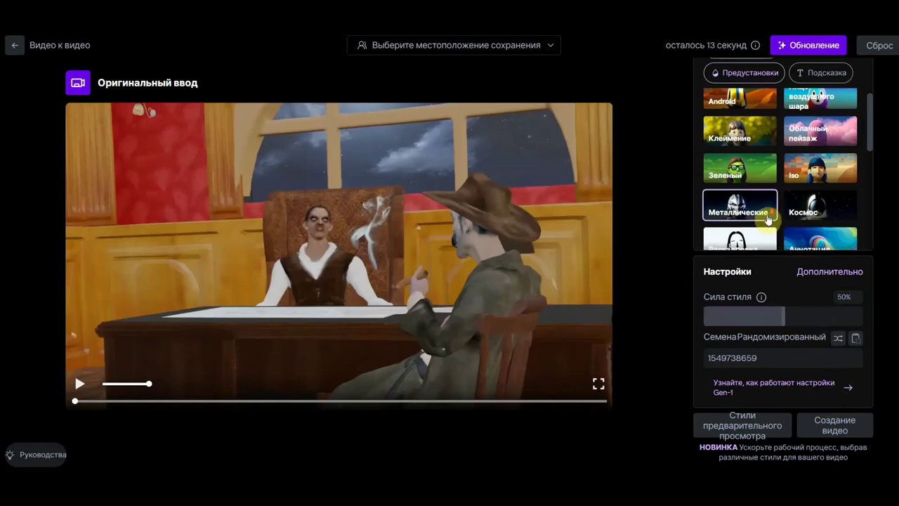
{"action": "scroll", "coordinate": [814, 210], "scroll_direction": "down", "scroll_amount": 3}
{"action": "mouse_move", "coordinate": [827, 218]}
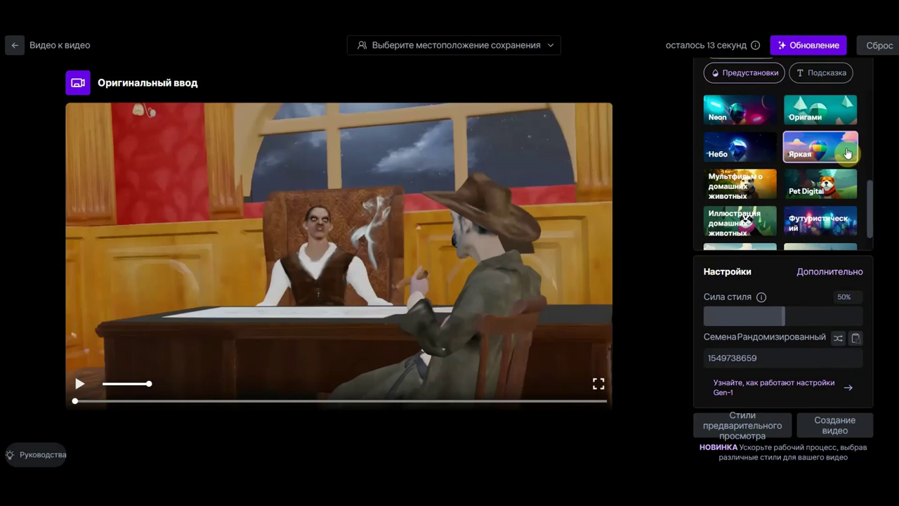
{"action": "scroll", "coordinate": [829, 153], "scroll_direction": "up", "scroll_amount": 2}
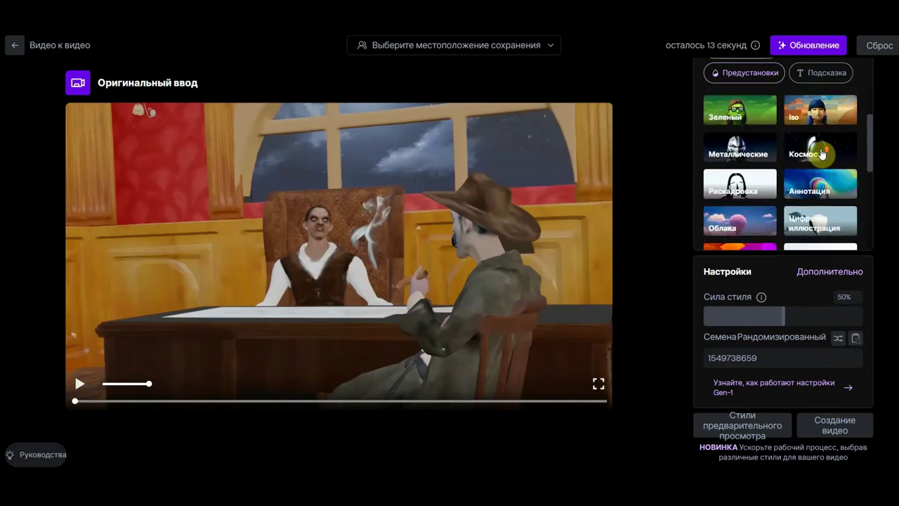
{"action": "left_click", "coordinate": [771, 156]}
{"action": "scroll", "coordinate": [878, 405], "scroll_direction": "down", "scroll_amount": 1}
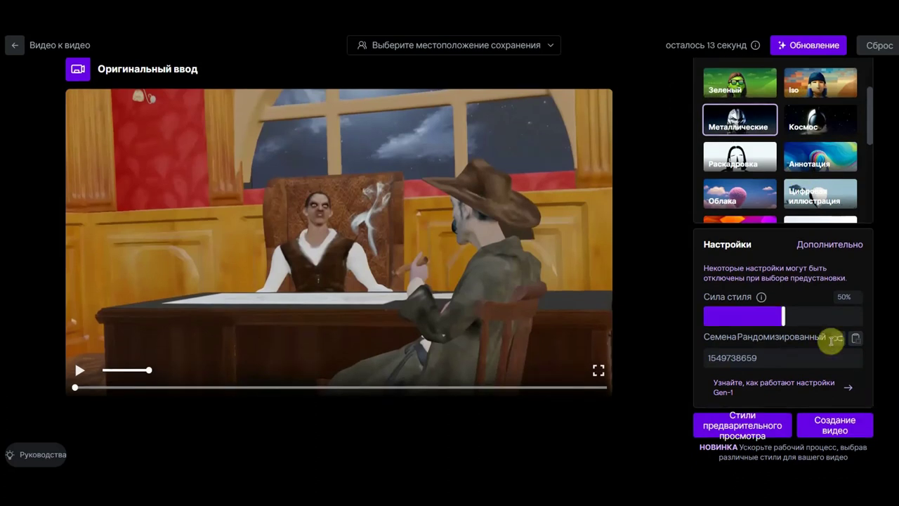
In advanced settings, set style weight 1.3, structural consistency 5 and frame consistency 1.50
{"action": "left_click", "coordinate": [830, 244]}
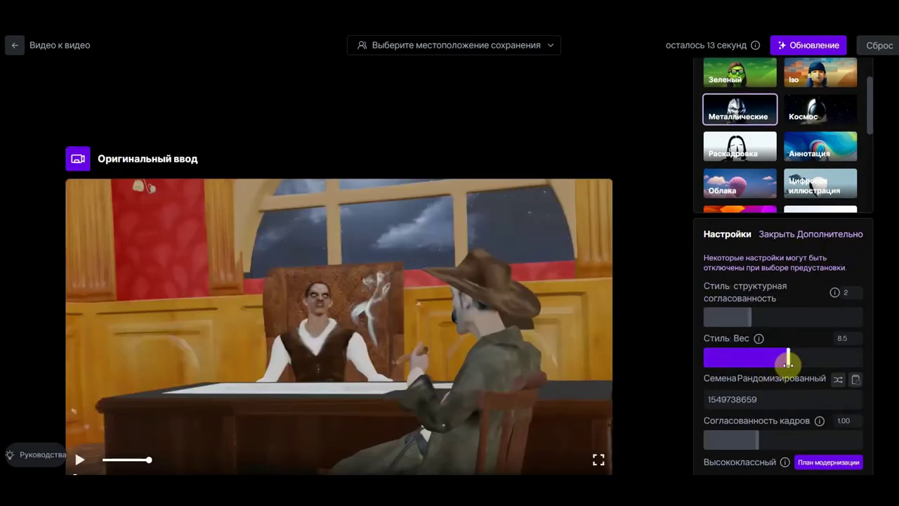
{"action": "left_click_drag", "start_coordinate": [786, 360], "coordinate": [728, 361]}
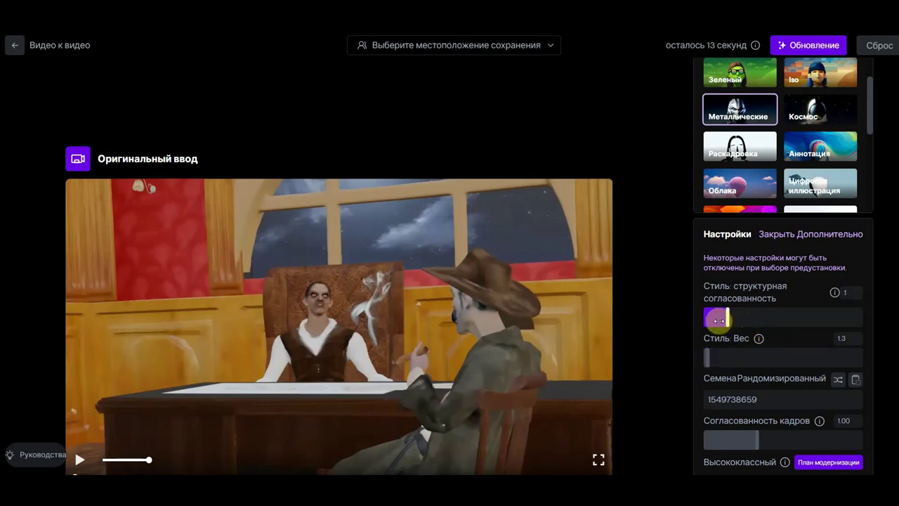
{"action": "mouse_move", "coordinate": [714, 320]}
{"action": "left_mouse_down"}
{"action": "mouse_move", "coordinate": [843, 335]}
{"action": "mouse_move", "coordinate": [823, 338]}
{"action": "left_mouse_up"}
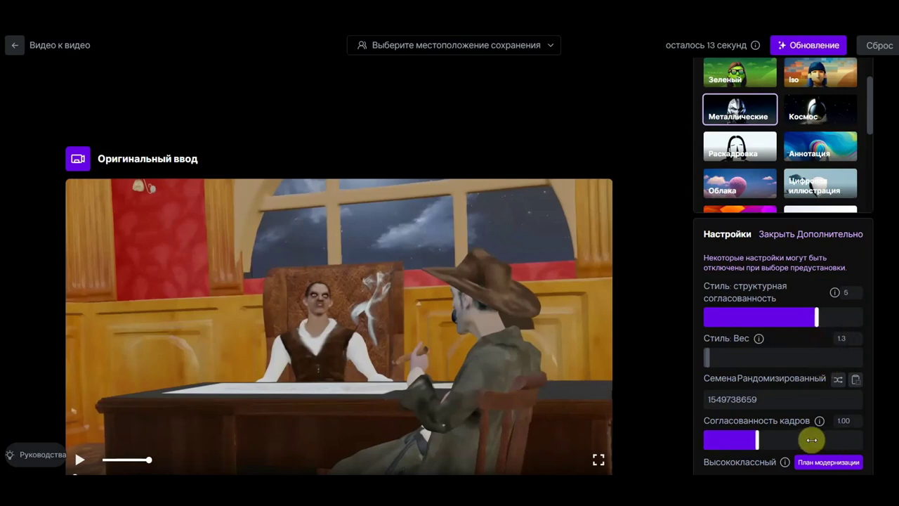
{"action": "left_click", "coordinate": [770, 443]}
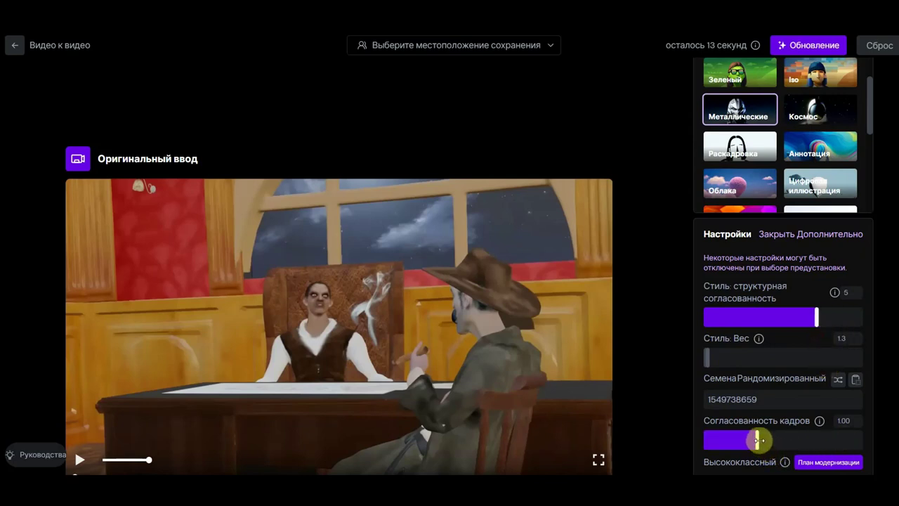
{"action": "left_click_drag", "start_coordinate": [758, 440], "coordinate": [804, 441]}
{"action": "scroll", "coordinate": [863, 415], "scroll_direction": "down", "scroll_amount": 1}
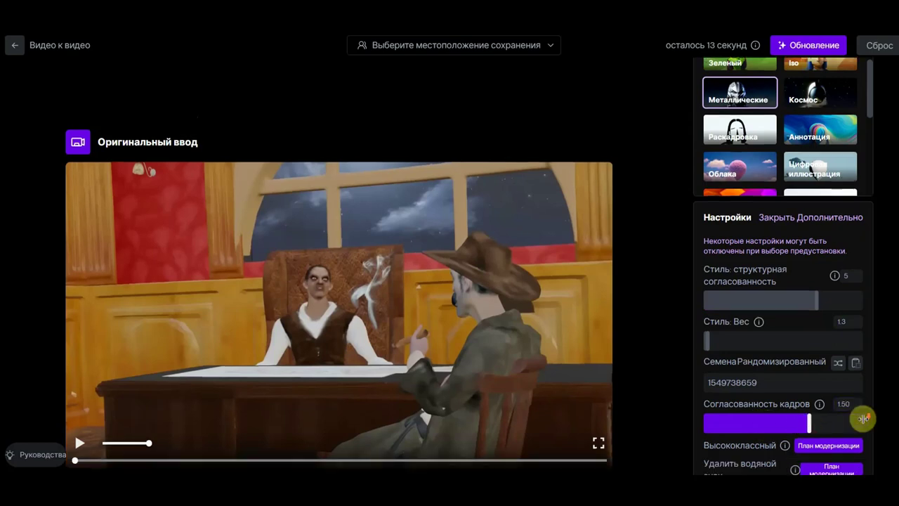
{"action": "scroll", "coordinate": [849, 401], "scroll_direction": "down", "scroll_amount": 4}
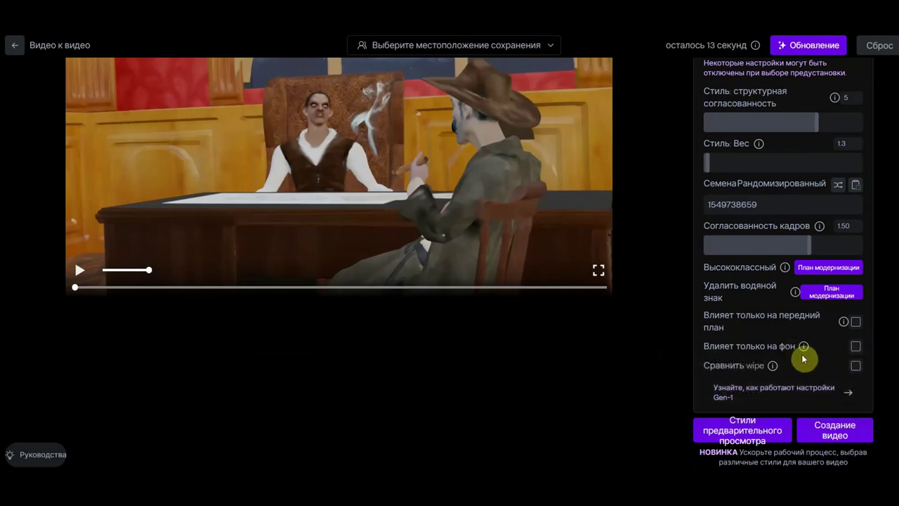
Limit the Metallic style to the background, generate and preview the clip, then go Home
{"action": "left_click", "coordinate": [855, 347]}
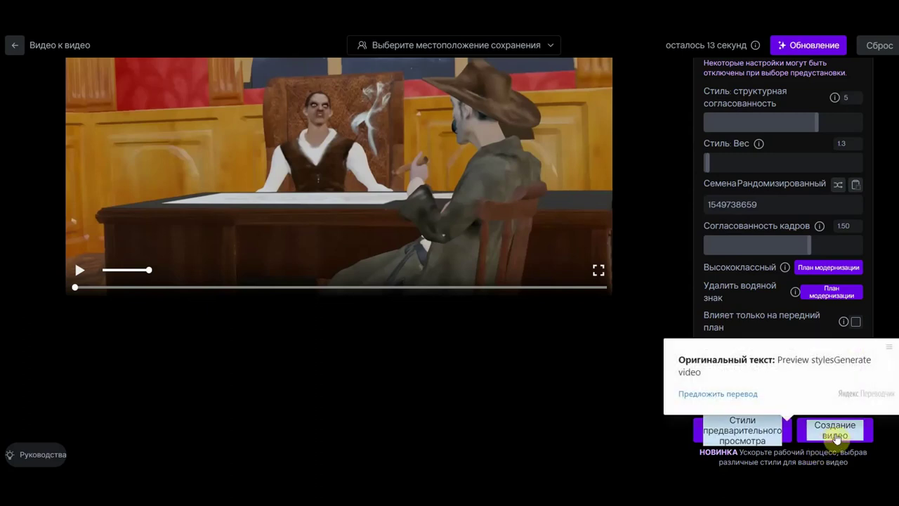
{"action": "left_click", "coordinate": [836, 435]}
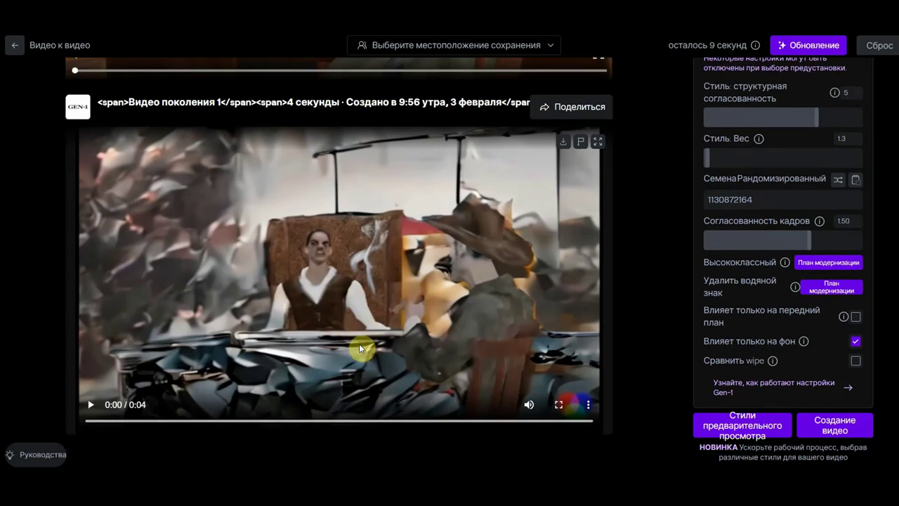
{"action": "mouse_move", "coordinate": [92, 425]}
{"action": "left_mouse_down"}
{"action": "mouse_move", "coordinate": [295, 446]}
{"action": "mouse_move", "coordinate": [532, 452]}
{"action": "mouse_move", "coordinate": [266, 448]}
{"action": "left_mouse_up"}
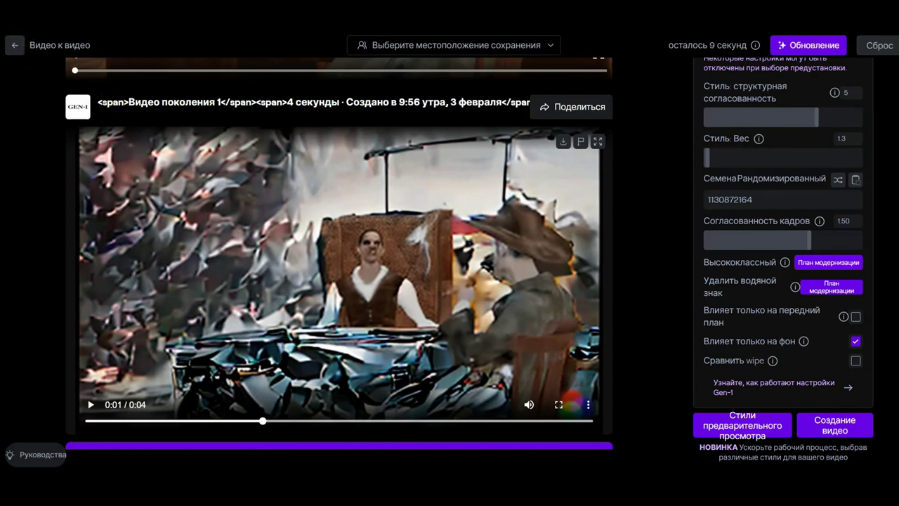
{"action": "left_click", "coordinate": [14, 45]}
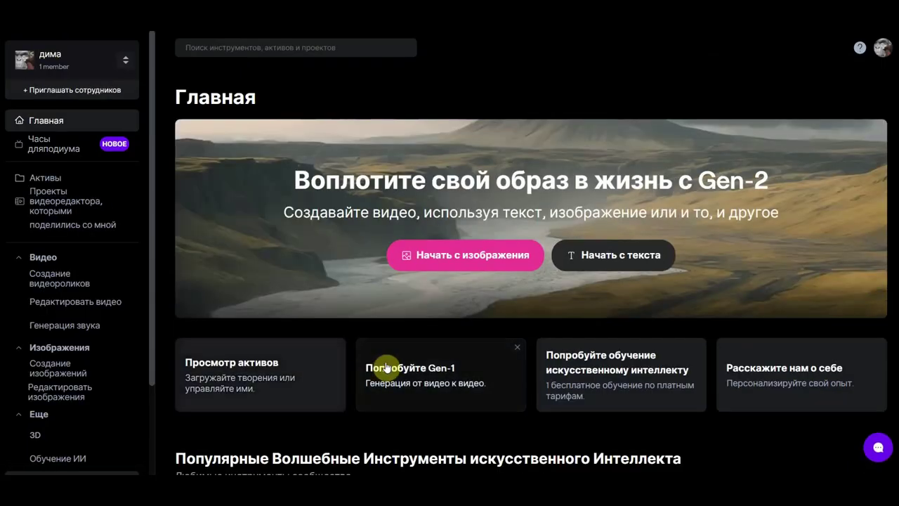
{"action": "triple_click", "coordinate": [386, 366]}
{"action": "scroll", "coordinate": [412, 369], "scroll_direction": "down", "scroll_amount": 6}
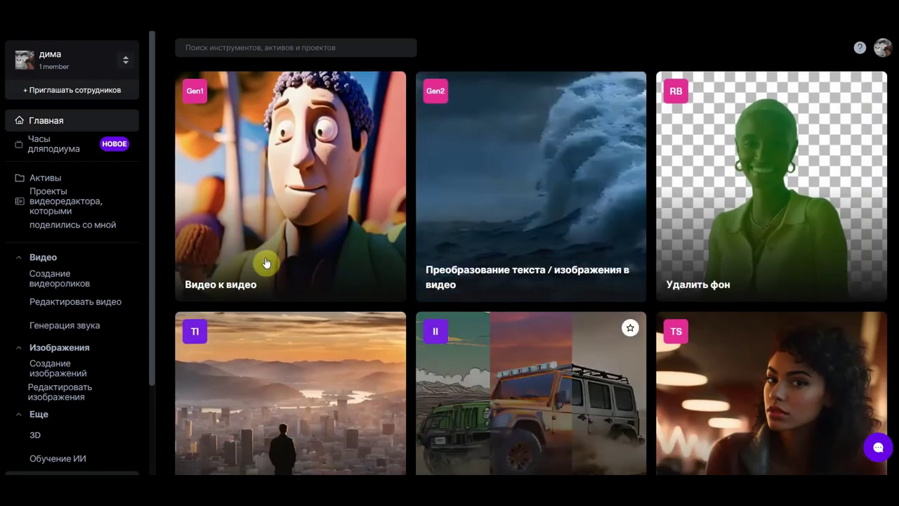
{"action": "scroll", "coordinate": [397, 262], "scroll_direction": "down", "scroll_amount": 2}
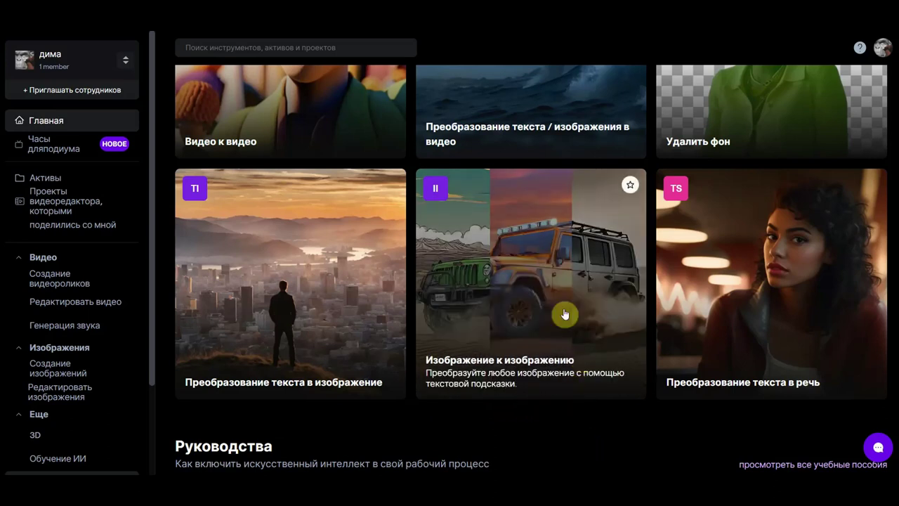
Open Image to Image, cancel the file picker, and go back to the Home dashboard
{"action": "left_click", "coordinate": [551, 286]}
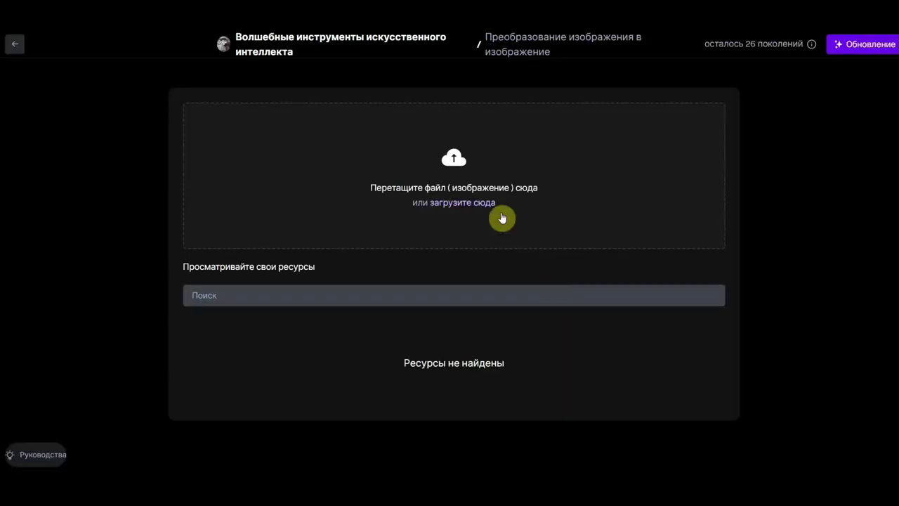
{"action": "left_click", "coordinate": [453, 205]}
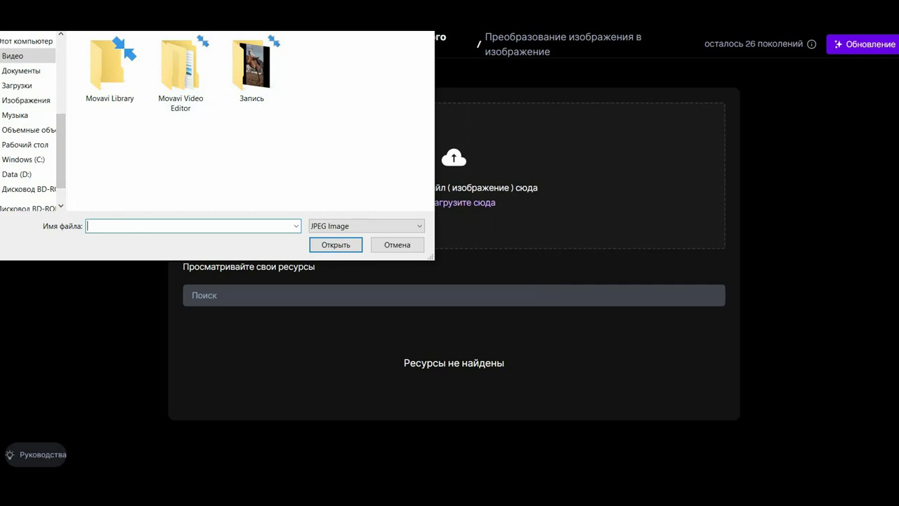
{"action": "key", "text": "Escape"}
{"action": "left_click", "coordinate": [15, 47]}
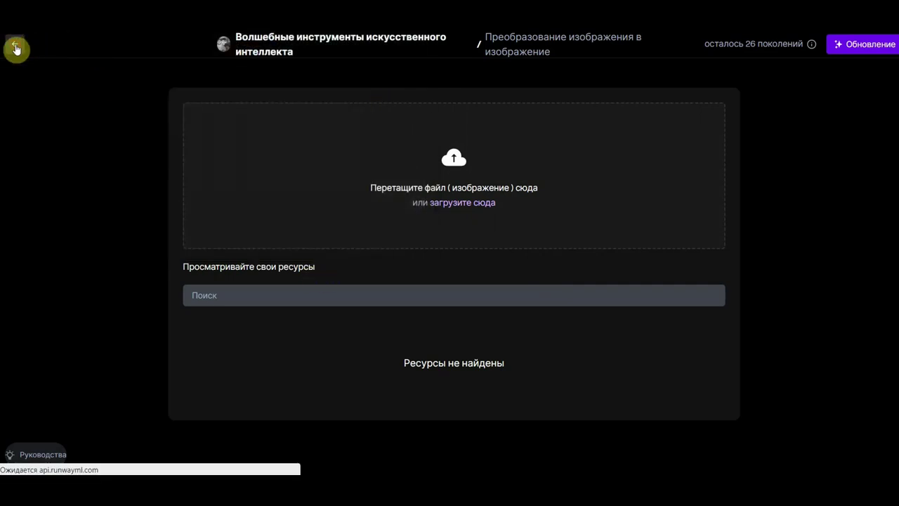
{"action": "scroll", "coordinate": [422, 302], "scroll_direction": "down", "scroll_amount": 5}
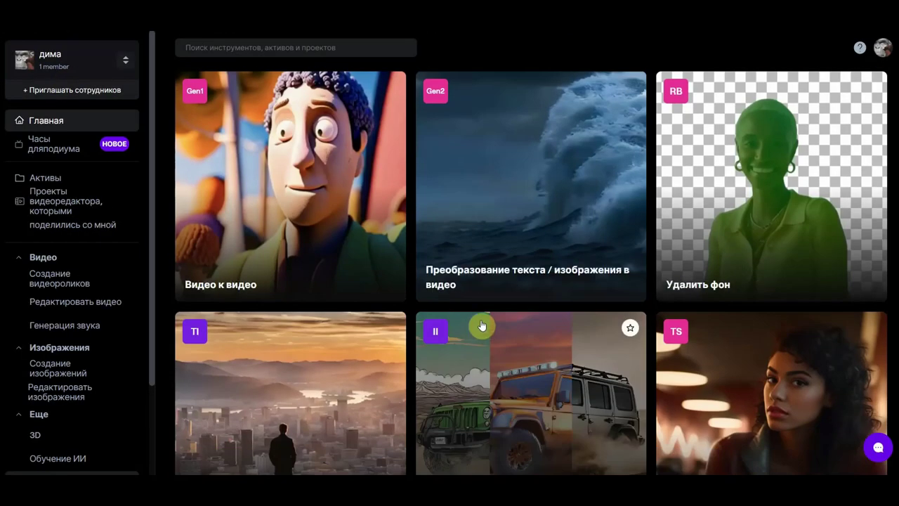
Scroll down the Home page and dismiss the translation popup
{"action": "scroll", "coordinate": [507, 322], "scroll_direction": "down", "scroll_amount": 1}
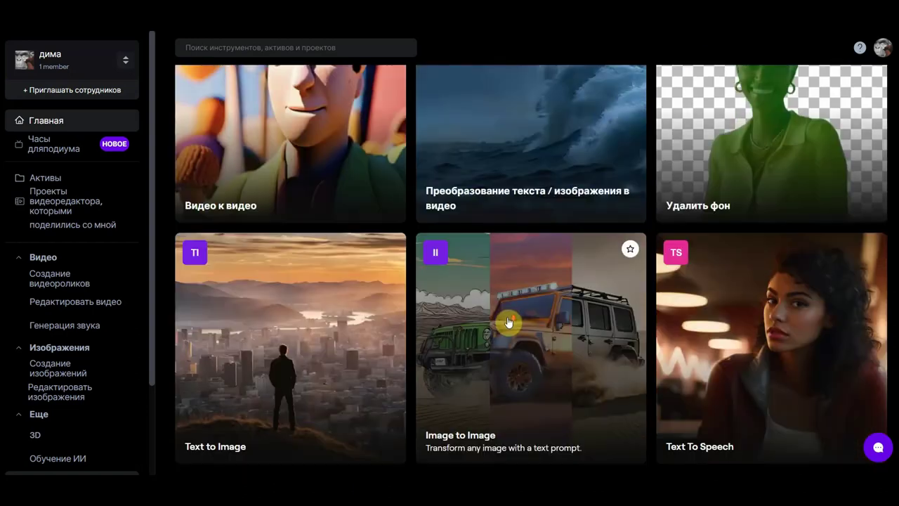
{"action": "scroll", "coordinate": [508, 322], "scroll_direction": "down", "scroll_amount": 4}
{"action": "scroll", "coordinate": [510, 322], "scroll_direction": "down", "scroll_amount": 1}
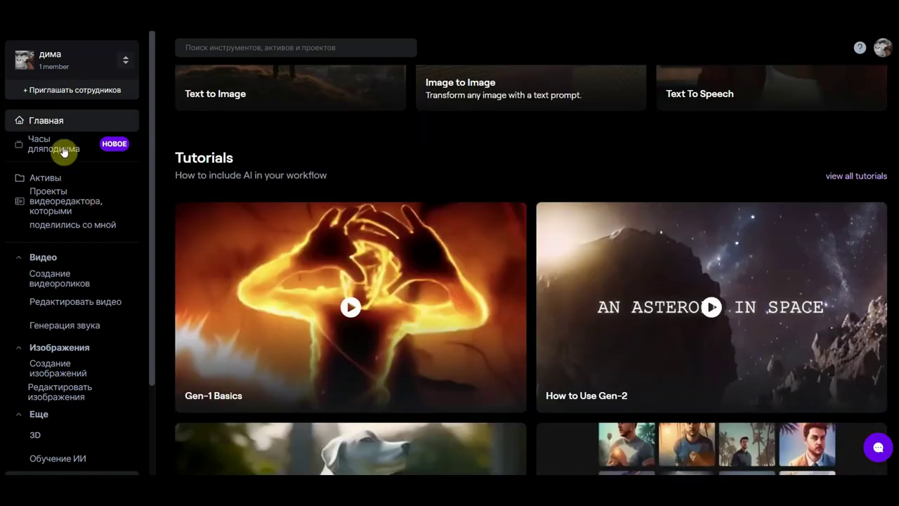
{"action": "scroll", "coordinate": [61, 156], "scroll_direction": "down", "scroll_amount": 3}
{"action": "left_click_drag", "start_coordinate": [61, 157], "coordinate": [38, 161]}
{"action": "left_click", "coordinate": [39, 156]}
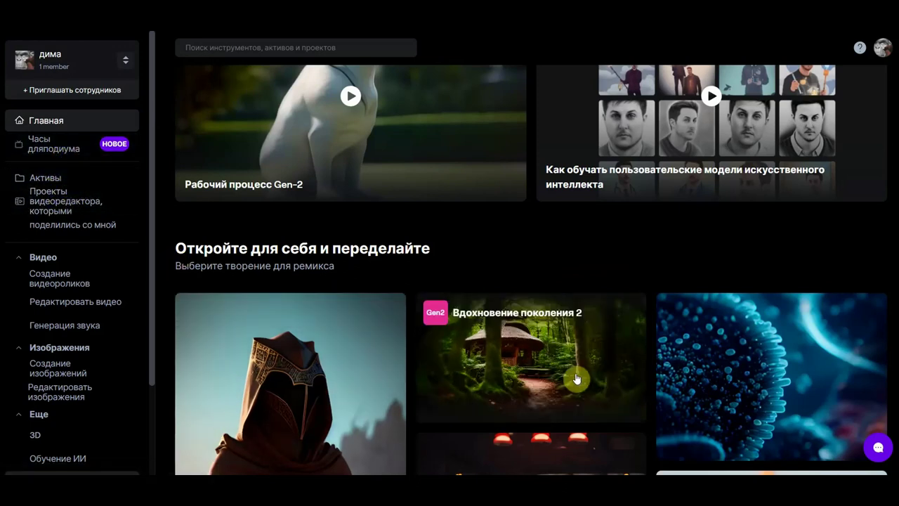
Browse the Tutorials and remix gallery, then open the Gen-2 Text/Image to Video card
{"action": "scroll", "coordinate": [580, 384], "scroll_direction": "down", "scroll_amount": 2}
{"action": "scroll", "coordinate": [580, 384], "scroll_direction": "up", "scroll_amount": 1}
{"action": "scroll", "coordinate": [580, 385], "scroll_direction": "up", "scroll_amount": 3}
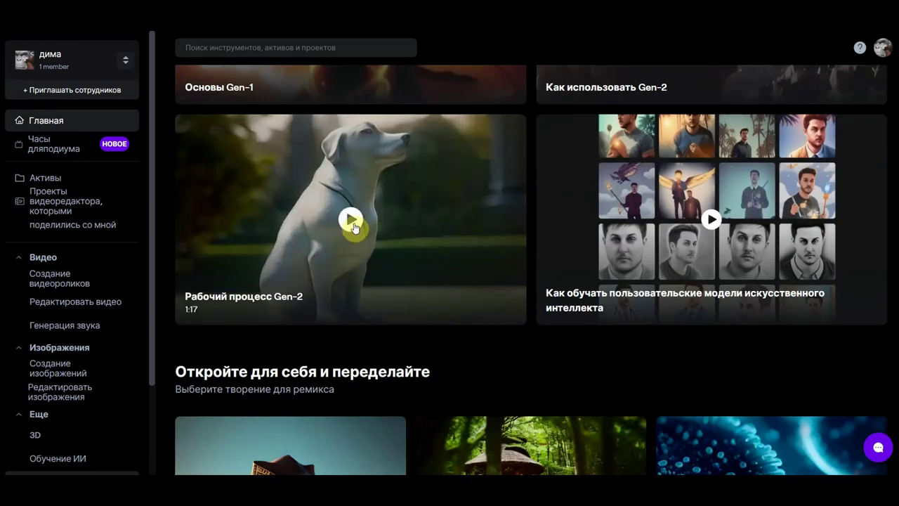
{"action": "scroll", "coordinate": [415, 309], "scroll_direction": "down", "scroll_amount": 4}
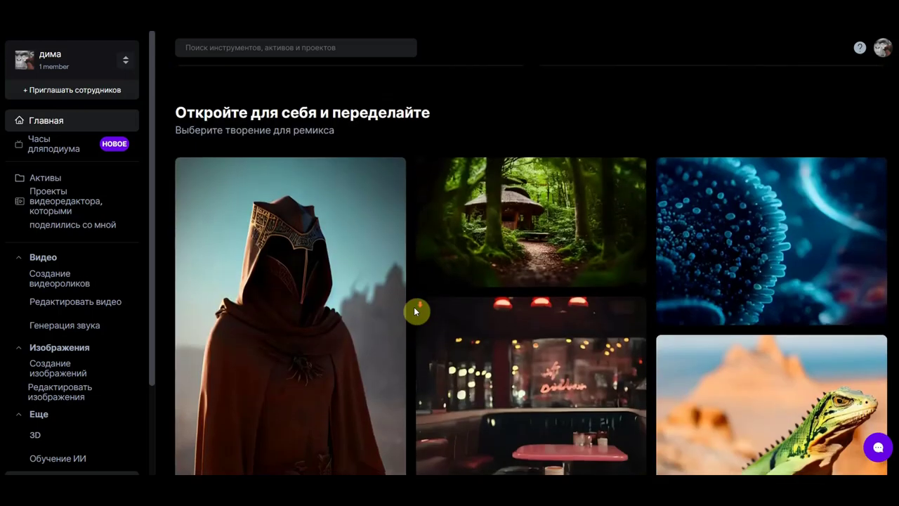
{"action": "scroll", "coordinate": [415, 309], "scroll_direction": "down", "scroll_amount": 5}
{"action": "scroll", "coordinate": [415, 309], "scroll_direction": "down", "scroll_amount": 4}
{"action": "scroll", "coordinate": [415, 309], "scroll_direction": "down", "scroll_amount": 2}
{"action": "scroll", "coordinate": [415, 309], "scroll_direction": "down", "scroll_amount": 4}
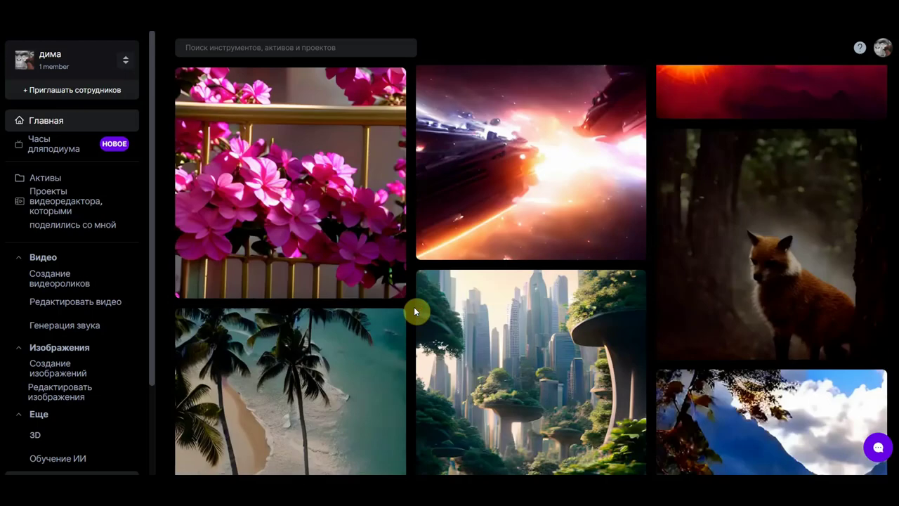
{"action": "scroll", "coordinate": [415, 311], "scroll_direction": "down", "scroll_amount": 4}
{"action": "scroll", "coordinate": [415, 311], "scroll_direction": "down", "scroll_amount": 6}
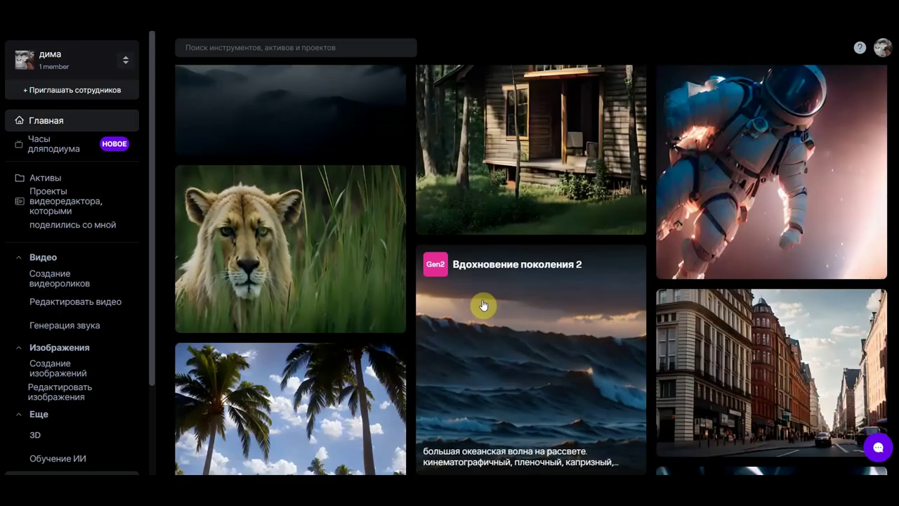
{"action": "scroll", "coordinate": [483, 305], "scroll_direction": "down", "scroll_amount": 2}
{"action": "scroll", "coordinate": [484, 306], "scroll_direction": "down", "scroll_amount": 3}
{"action": "scroll", "coordinate": [486, 307], "scroll_direction": "down", "scroll_amount": 1}
{"action": "scroll", "coordinate": [489, 309], "scroll_direction": "down", "scroll_amount": 3}
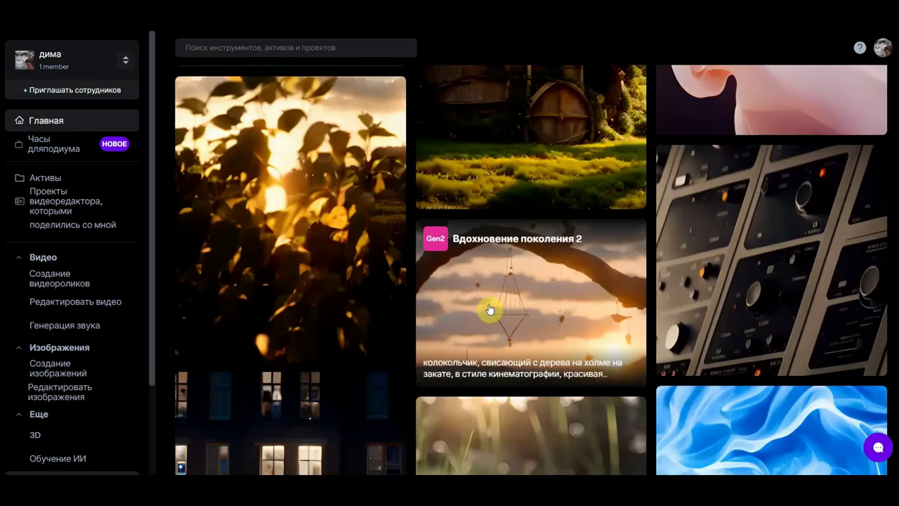
{"action": "scroll", "coordinate": [490, 309], "scroll_direction": "down", "scroll_amount": 5}
{"action": "scroll", "coordinate": [488, 304], "scroll_direction": "down", "scroll_amount": 1}
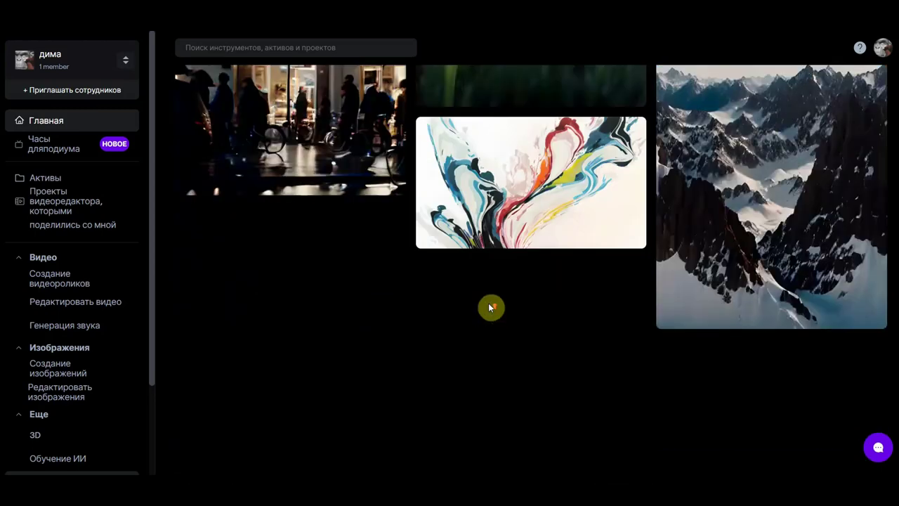
{"action": "scroll", "coordinate": [488, 303], "scroll_direction": "down", "scroll_amount": 5}
{"action": "scroll", "coordinate": [488, 302], "scroll_direction": "down", "scroll_amount": 5}
{"action": "scroll", "coordinate": [488, 303], "scroll_direction": "down", "scroll_amount": 5}
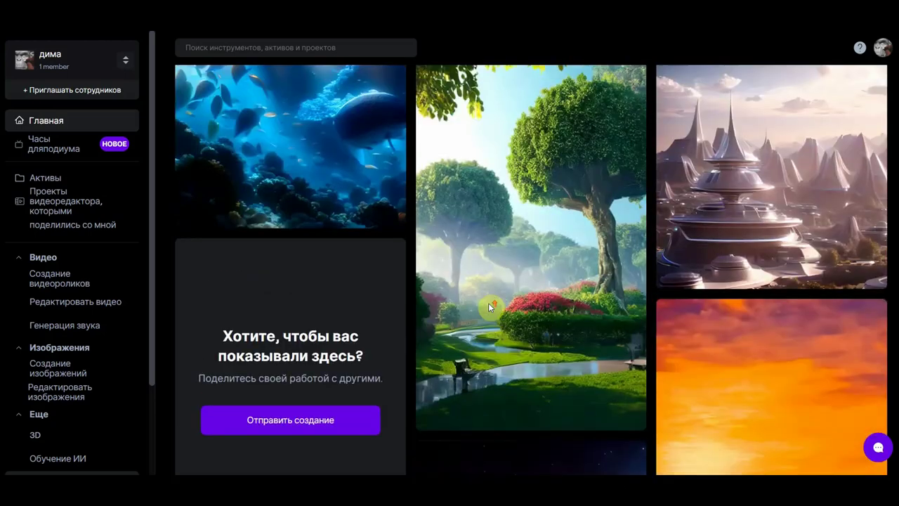
{"action": "scroll", "coordinate": [488, 303], "scroll_direction": "up", "scroll_amount": 5}
{"action": "scroll", "coordinate": [488, 302], "scroll_direction": "up", "scroll_amount": 5}
{"action": "scroll", "coordinate": [489, 306], "scroll_direction": "up", "scroll_amount": 1}
{"action": "scroll", "coordinate": [489, 309], "scroll_direction": "up", "scroll_amount": 2}
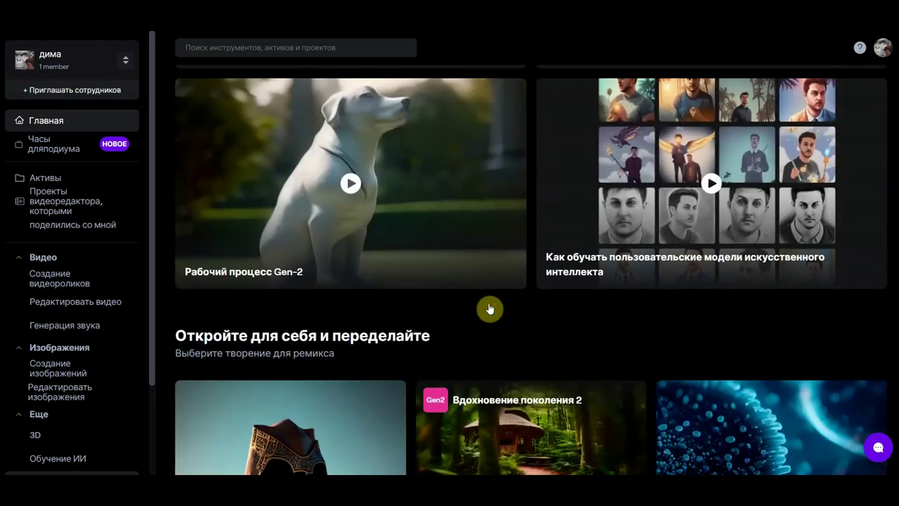
{"action": "scroll", "coordinate": [490, 309], "scroll_direction": "up", "scroll_amount": 5}
{"action": "scroll", "coordinate": [489, 309], "scroll_direction": "up", "scroll_amount": 3}
{"action": "scroll", "coordinate": [489, 309], "scroll_direction": "up", "scroll_amount": 3}
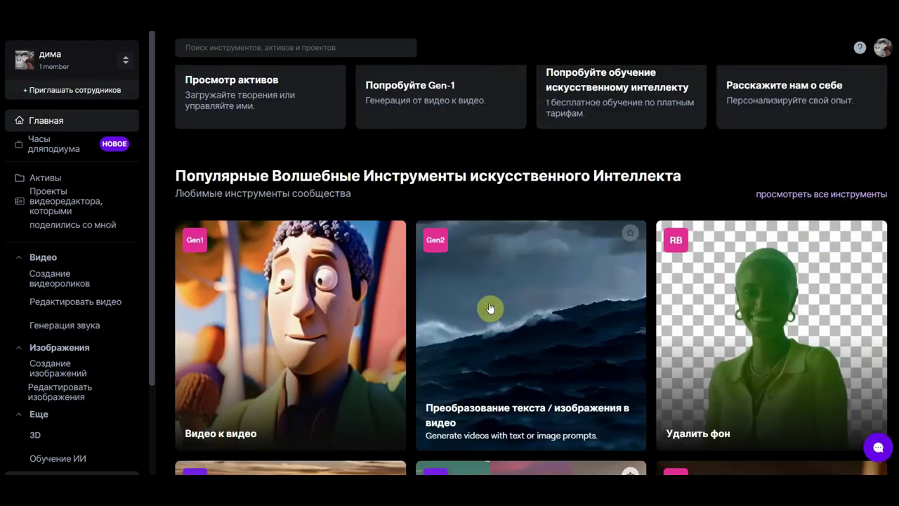
{"action": "scroll", "coordinate": [489, 309], "scroll_direction": "down", "scroll_amount": 1}
{"action": "scroll", "coordinate": [489, 309], "scroll_direction": "up", "scroll_amount": 3}
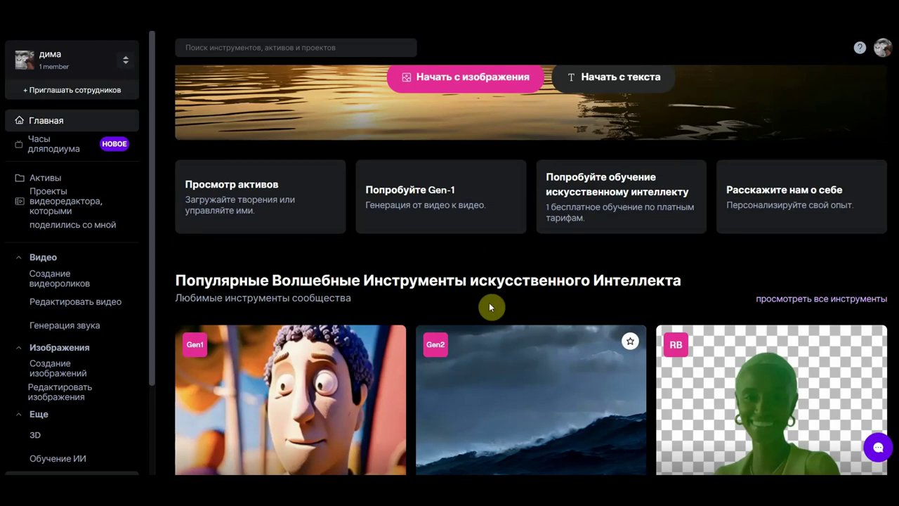
{"action": "scroll", "coordinate": [411, 337], "scroll_direction": "down", "scroll_amount": 3}
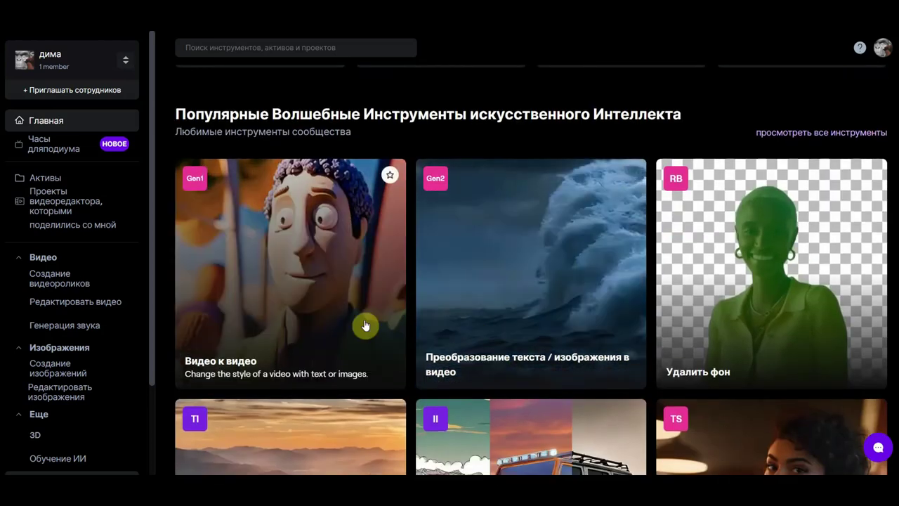
{"action": "left_click", "coordinate": [497, 282]}
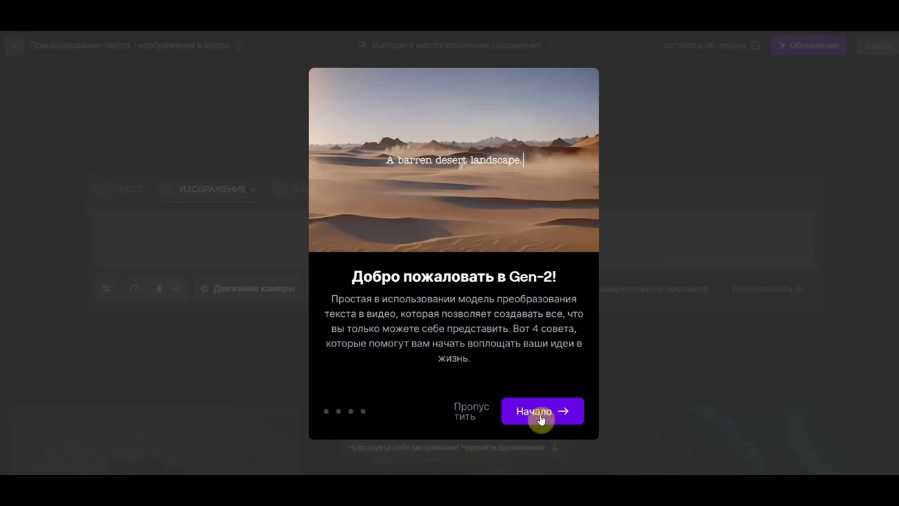
Step through the Welcome to Gen-2 tips and credits notice with Начало until it closes
{"action": "left_click", "coordinate": [580, 409]}
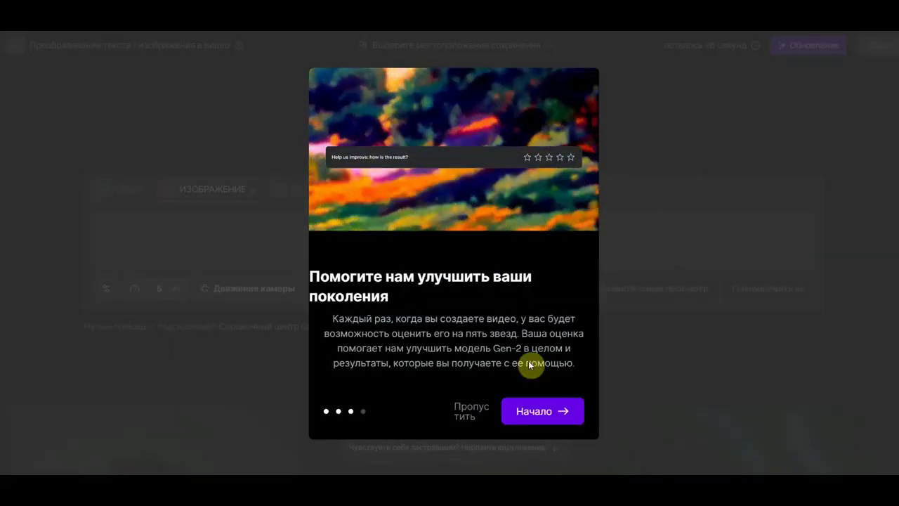
{"action": "mouse_move", "coordinate": [548, 415]}
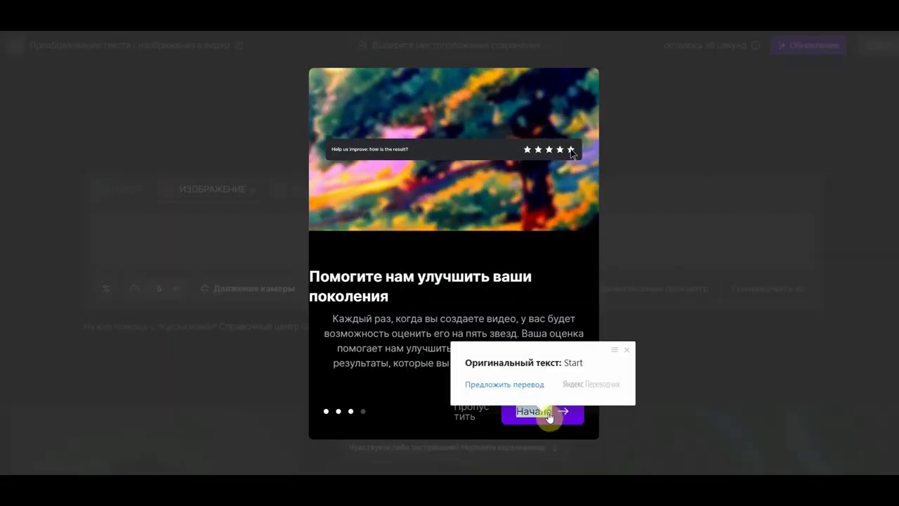
{"action": "left_click", "coordinate": [549, 418]}
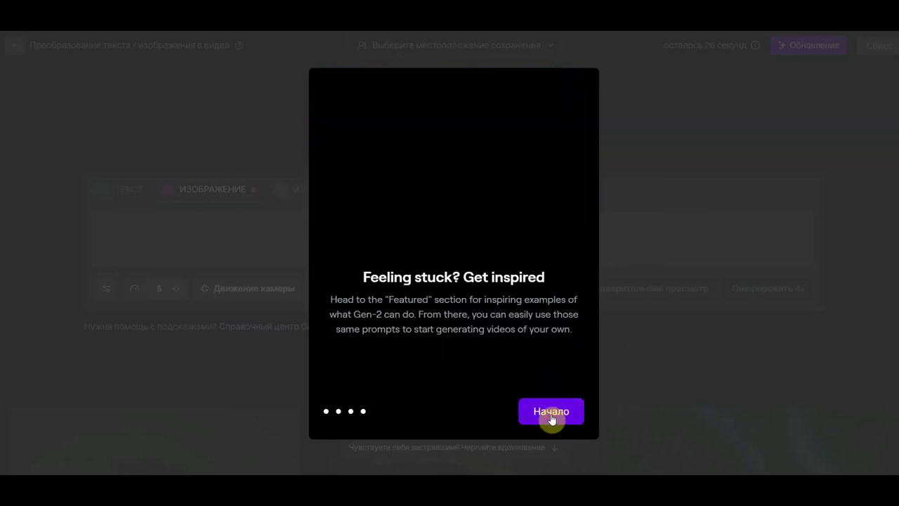
{"action": "left_click", "coordinate": [562, 418]}
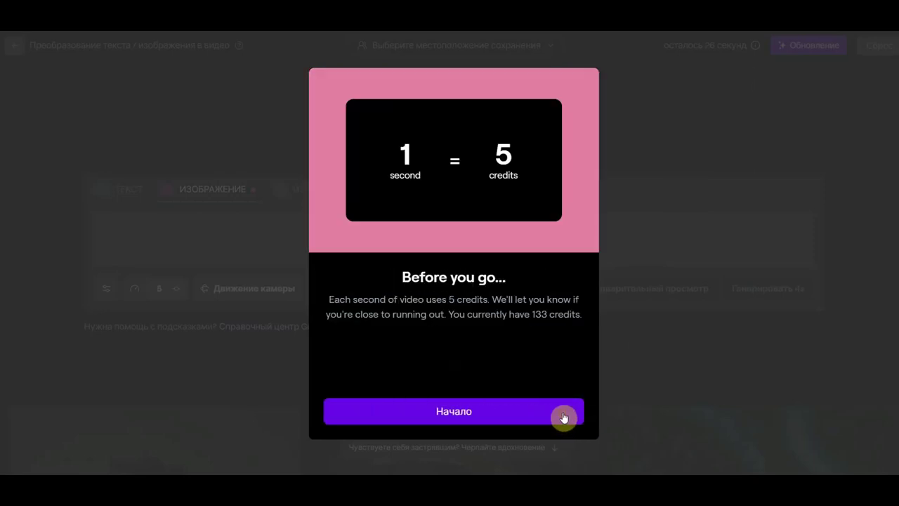
{"action": "left_click", "coordinate": [537, 420]}
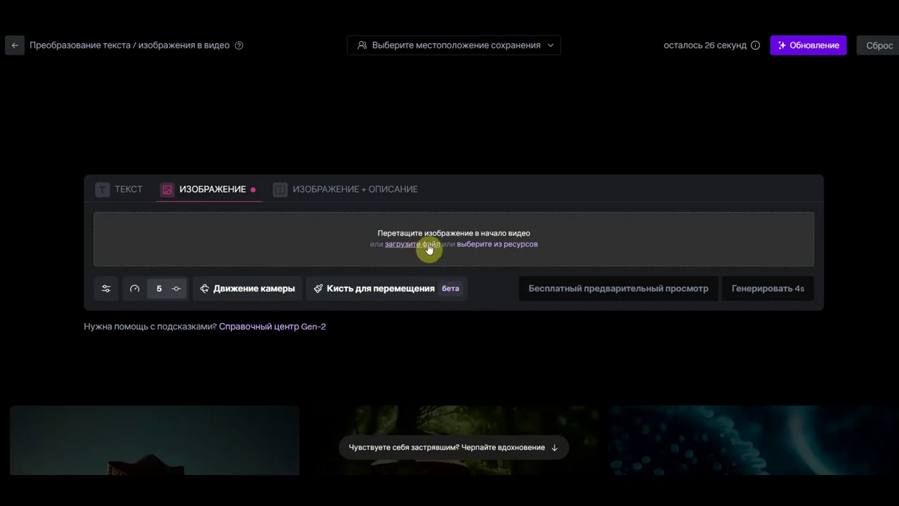
{"action": "triple_click", "coordinate": [451, 246]}
{"action": "left_click", "coordinate": [505, 256]}
{"action": "double_click", "coordinate": [205, 194]}
{"action": "triple_click", "coordinate": [327, 196]}
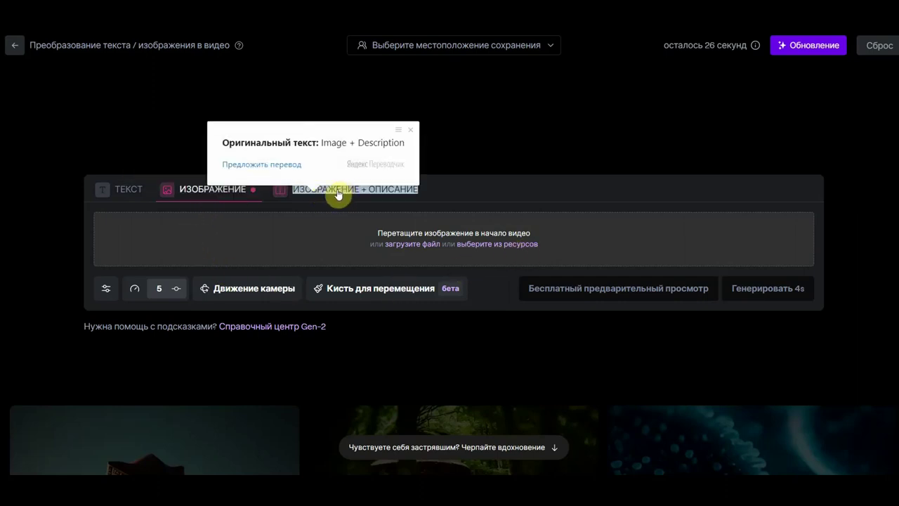
{"action": "left_click", "coordinate": [569, 305]}
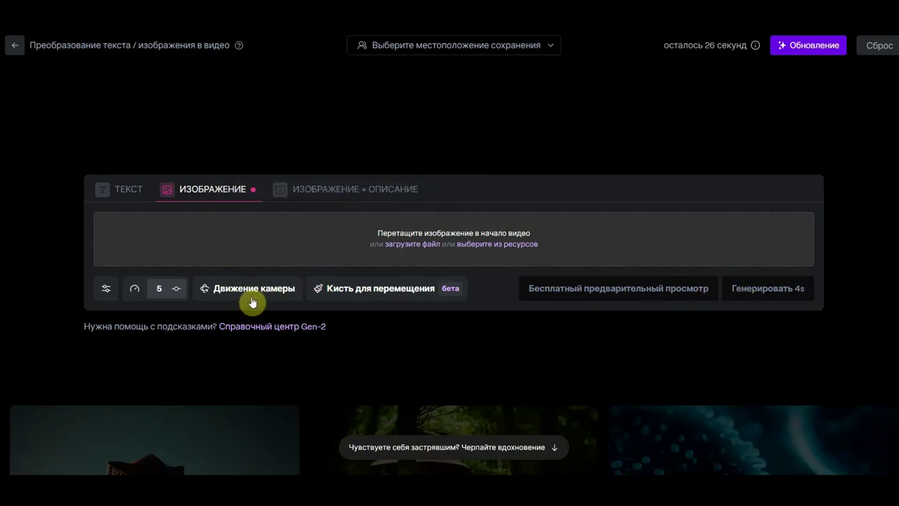
{"action": "left_click", "coordinate": [481, 246]}
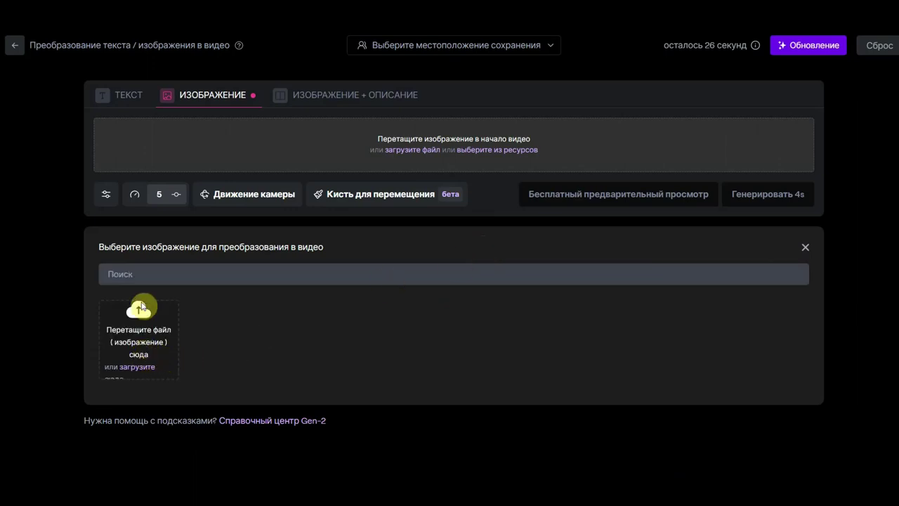
{"action": "left_click", "coordinate": [16, 48]}
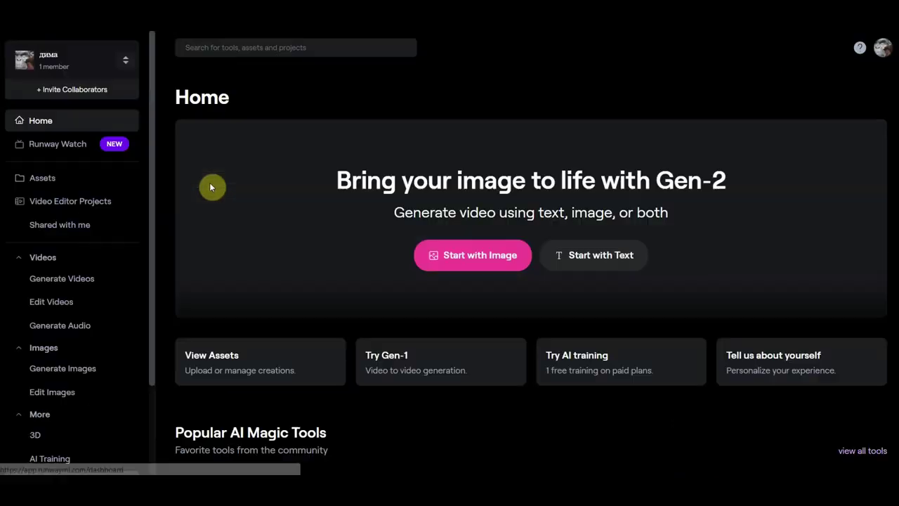
{"action": "scroll", "coordinate": [396, 332], "scroll_direction": "down", "scroll_amount": 5}
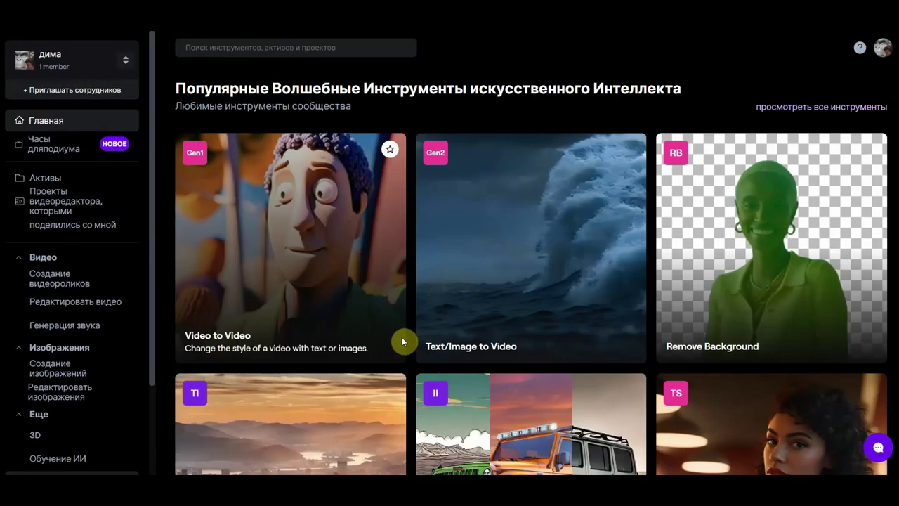
{"action": "left_click", "coordinate": [528, 274]}
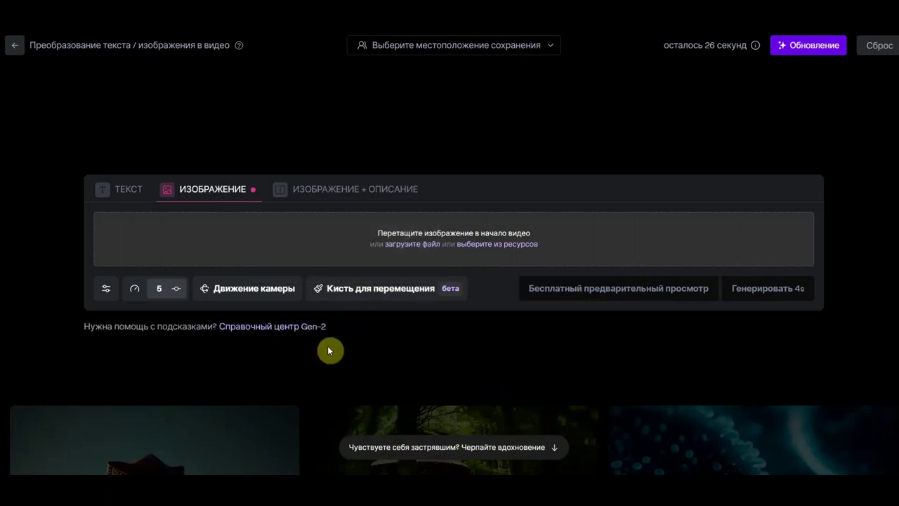
Upload the desktop screenshot Скриншот 03-02-2024 100026.jpg of the man in a vest as the image
{"action": "left_click", "coordinate": [416, 247]}
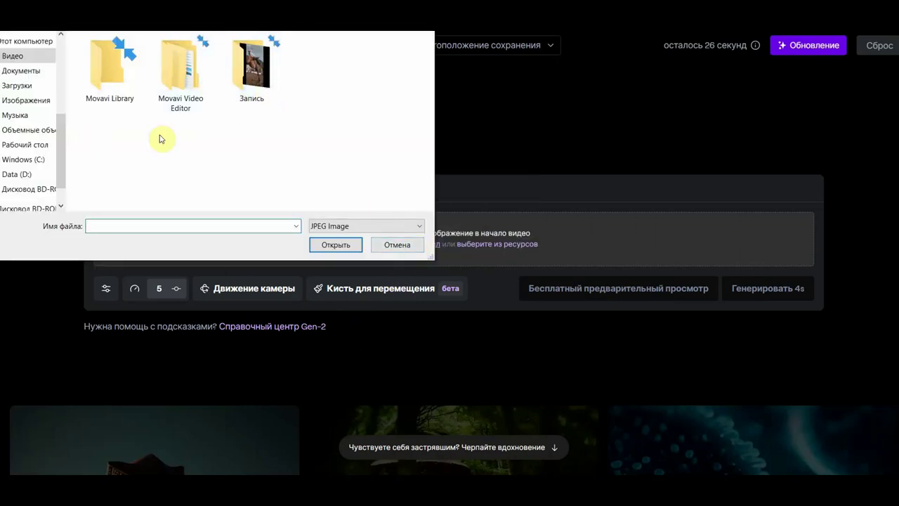
{"action": "key", "text": "Escape"}
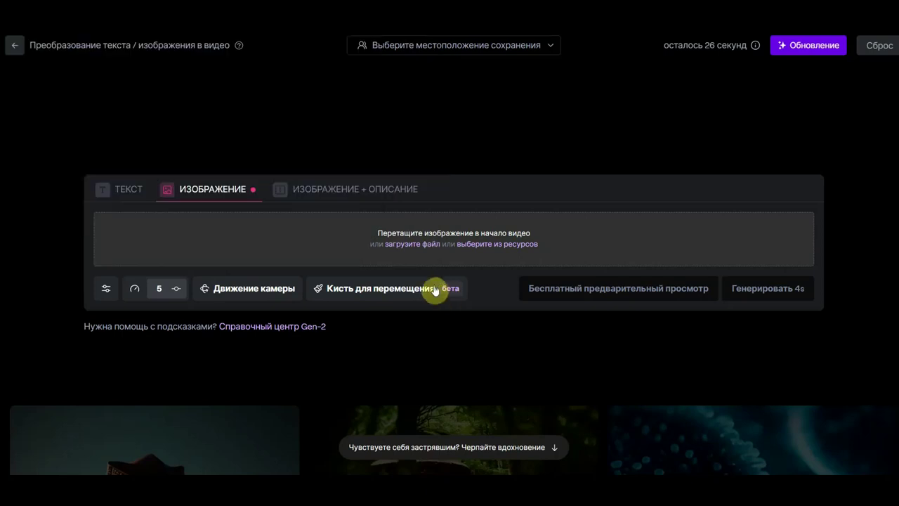
{"action": "left_click", "coordinate": [417, 243]}
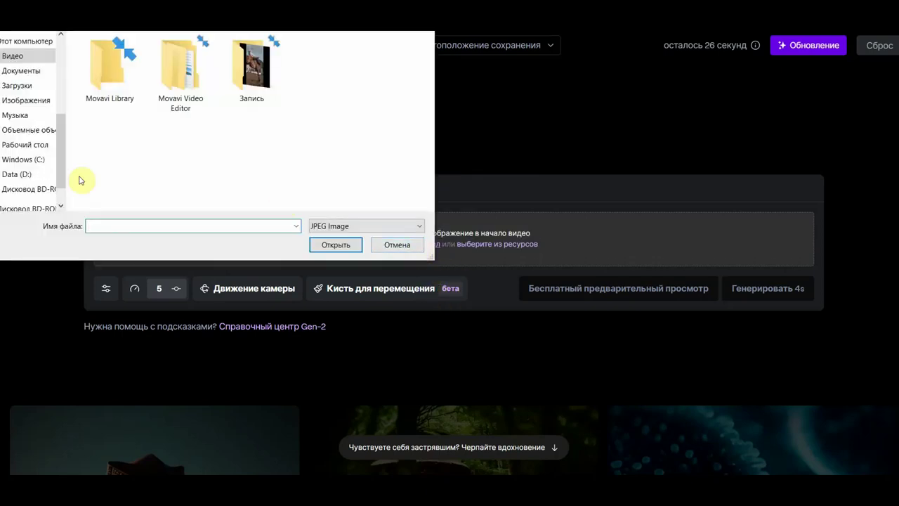
{"action": "left_click", "coordinate": [18, 145]}
{"action": "scroll", "coordinate": [254, 163], "scroll_direction": "down", "scroll_amount": 5}
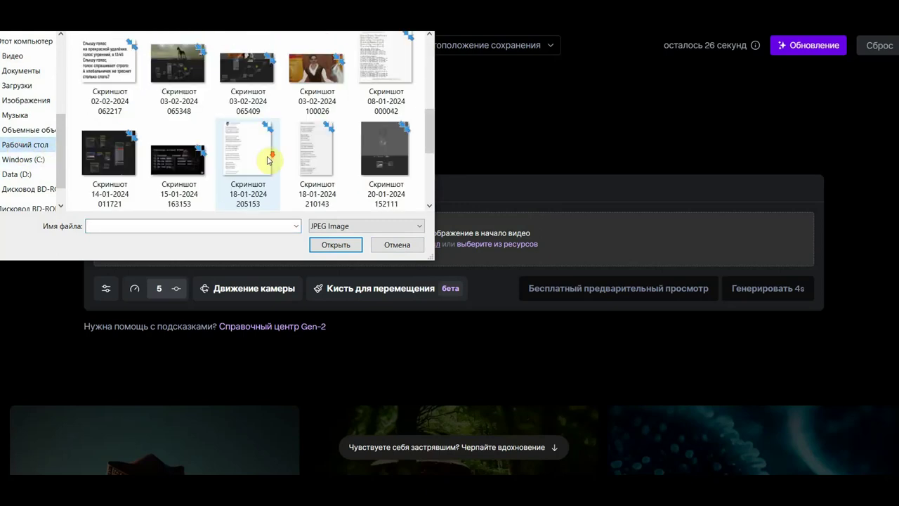
{"action": "left_click", "coordinate": [317, 79]}
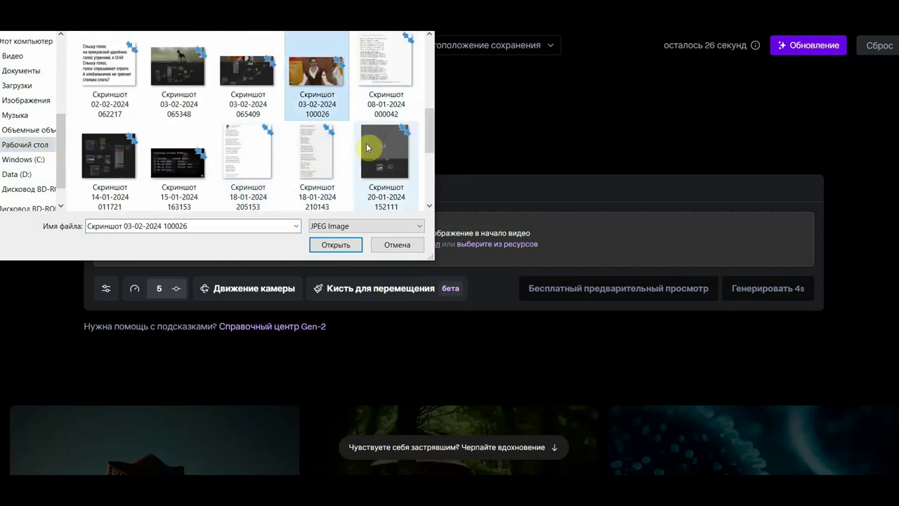
{"action": "left_click", "coordinate": [341, 244]}
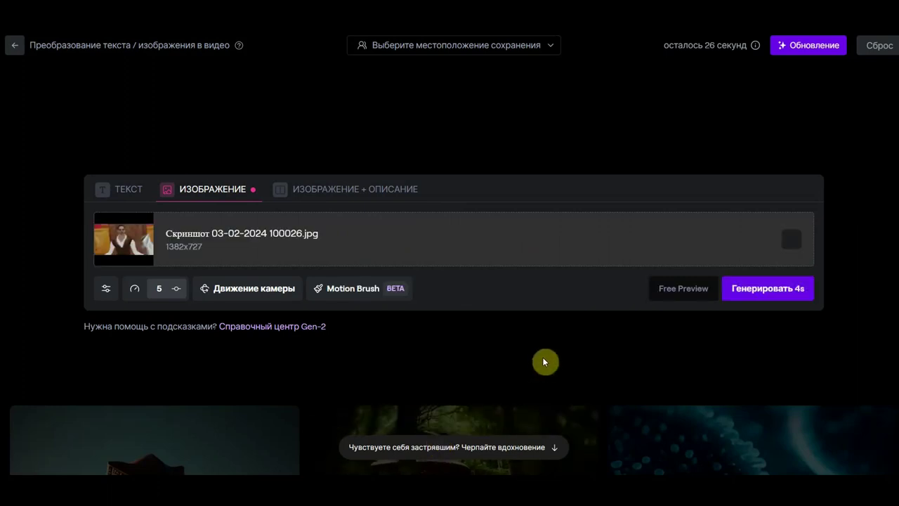
{"action": "triple_click", "coordinate": [756, 300]}
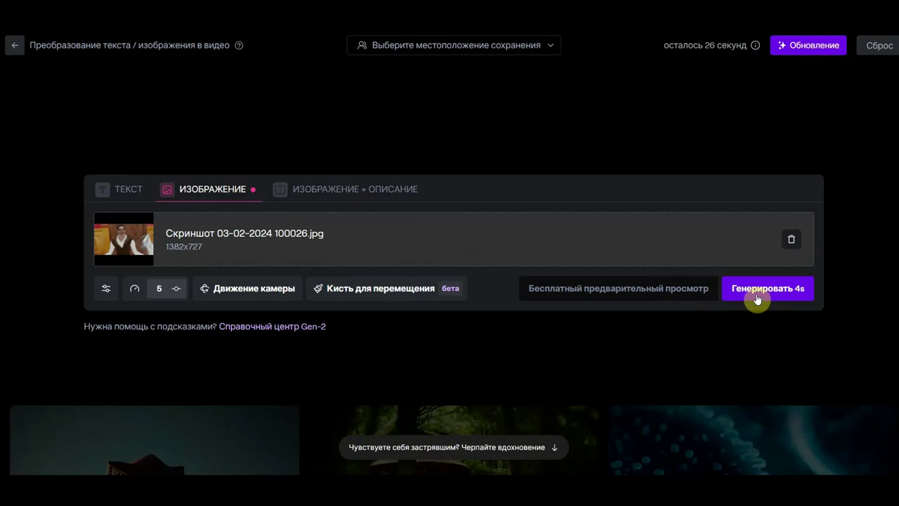
Generate a 4-second Gen-2 clip from the vest screenshot and scrub through the result
{"action": "left_click", "coordinate": [757, 299]}
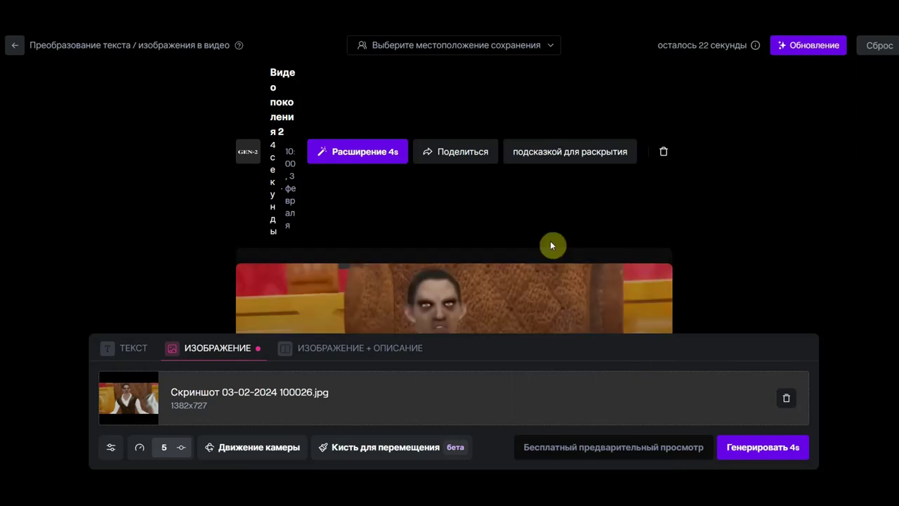
{"action": "scroll", "coordinate": [526, 239], "scroll_direction": "down", "scroll_amount": 2}
{"action": "scroll", "coordinate": [517, 230], "scroll_direction": "up", "scroll_amount": 2}
{"action": "scroll", "coordinate": [517, 242], "scroll_direction": "down", "scroll_amount": 3}
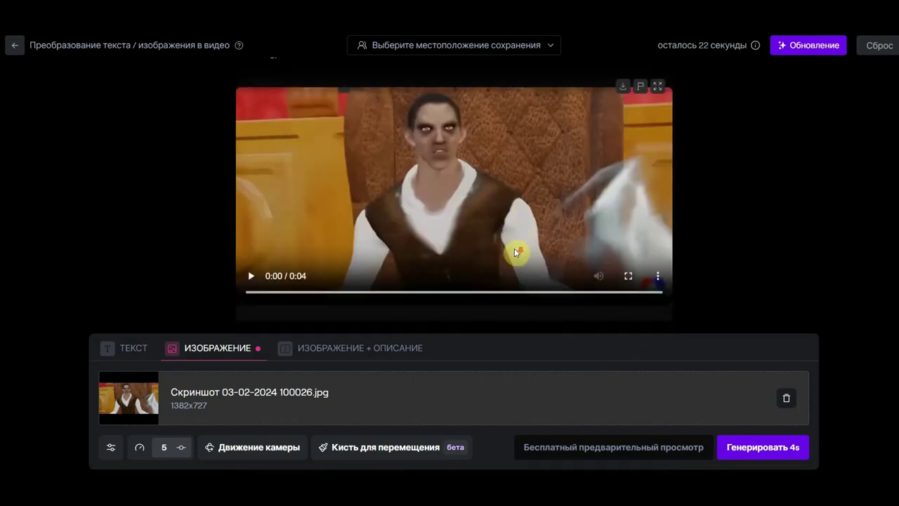
{"action": "left_click_drag", "start_coordinate": [248, 301], "coordinate": [665, 323]}
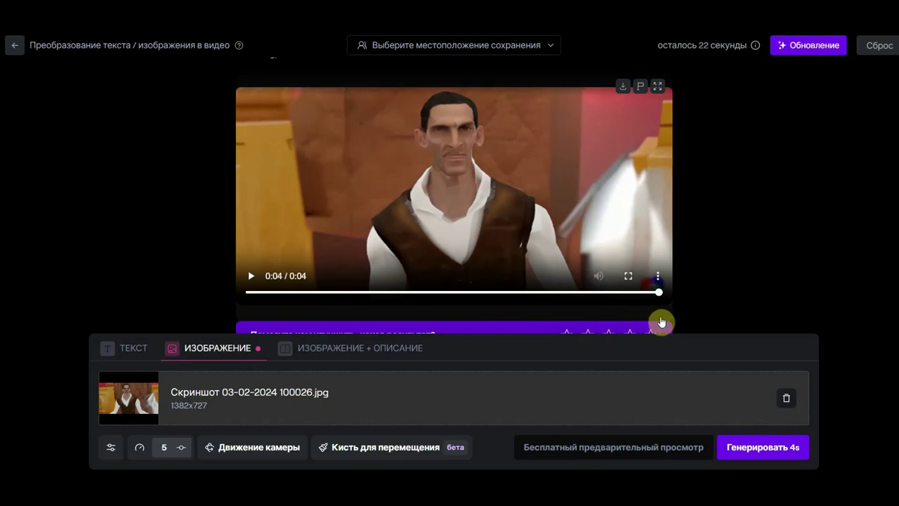
Download the generated clip, rewind it, and reset the Gen-2 panel
{"action": "mouse_move", "coordinate": [656, 257]}
{"action": "left_click", "coordinate": [621, 88]}
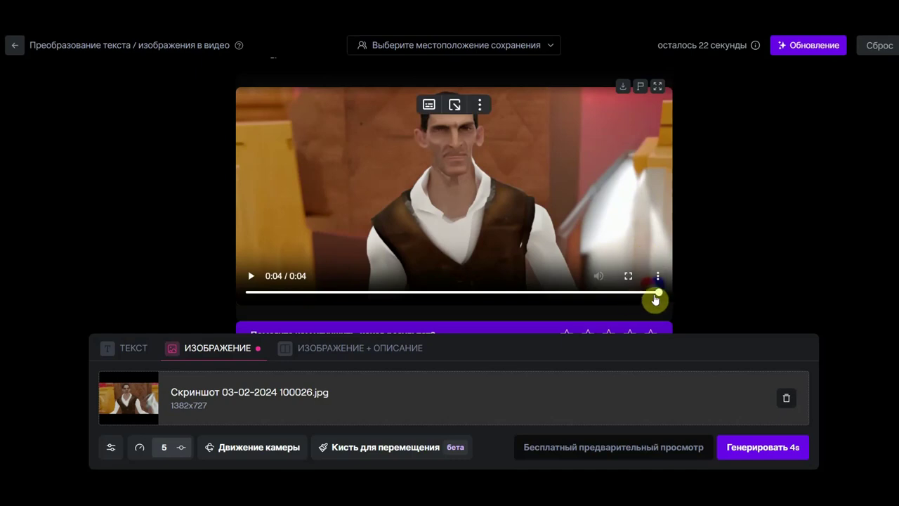
{"action": "left_click_drag", "start_coordinate": [653, 298], "coordinate": [339, 312]}
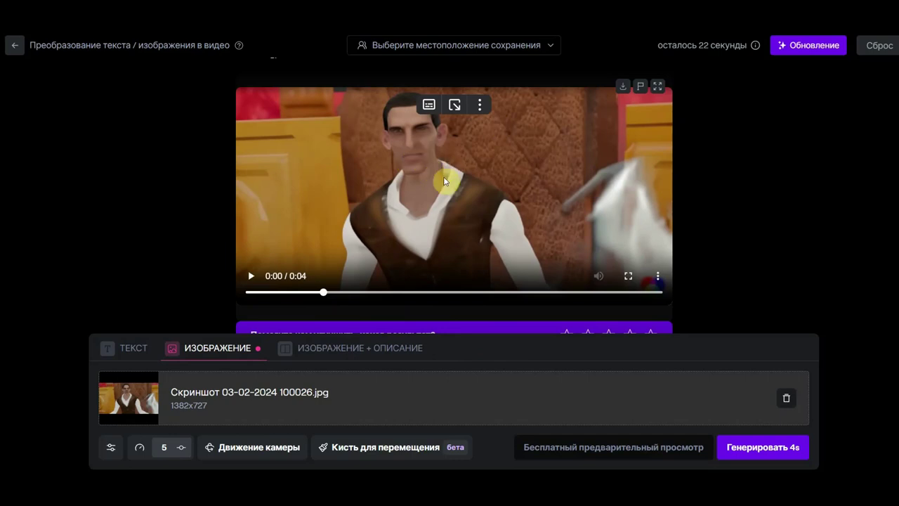
{"action": "left_click", "coordinate": [889, 45]}
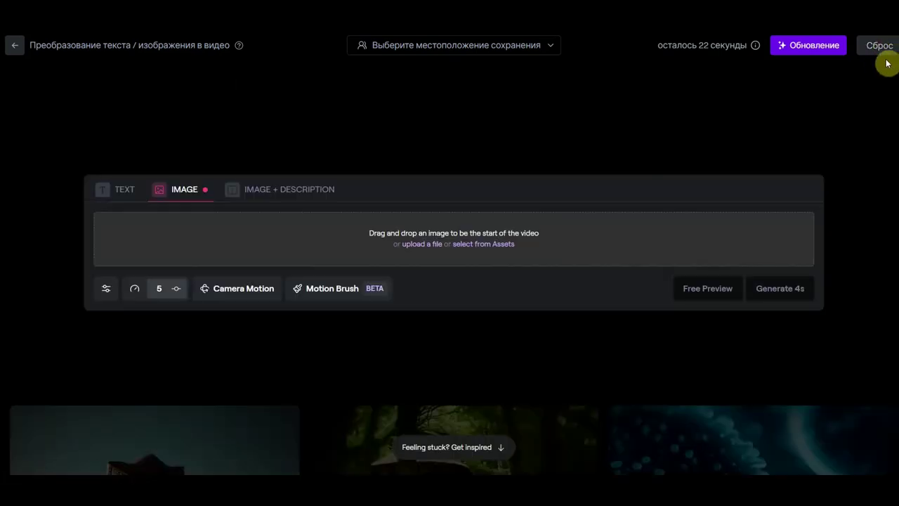
Upload the two-riders screenshot Скриншот 03-02-2024 100441.jpg from the desktop as the new image
{"action": "left_click", "coordinate": [423, 245]}
{"action": "scroll", "coordinate": [331, 166], "scroll_direction": "down", "scroll_amount": 3}
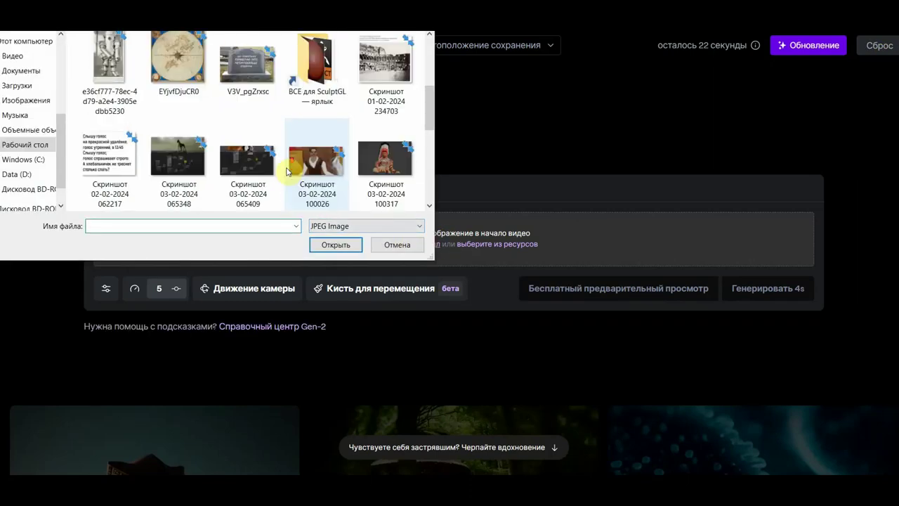
{"action": "scroll", "coordinate": [381, 175], "scroll_direction": "down", "scroll_amount": 3}
{"action": "scroll", "coordinate": [381, 167], "scroll_direction": "down", "scroll_amount": 5}
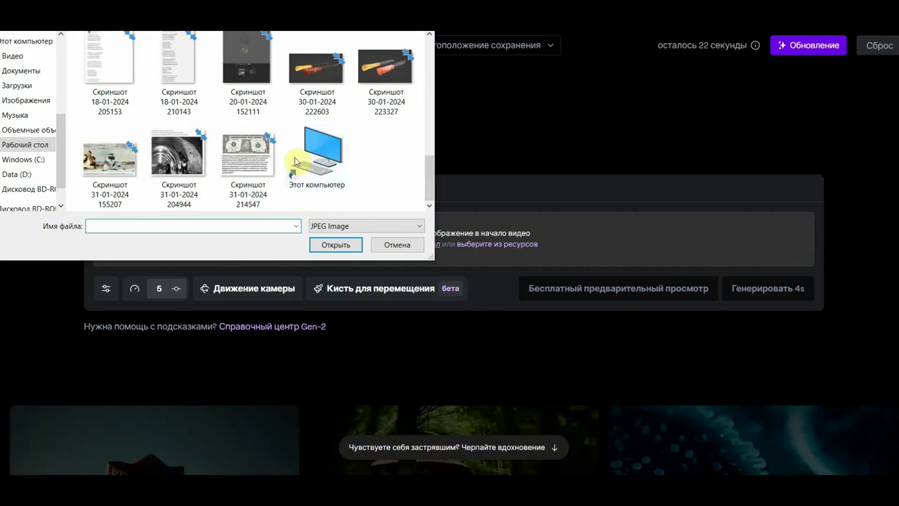
{"action": "scroll", "coordinate": [293, 129], "scroll_direction": "down", "scroll_amount": 3}
{"action": "scroll", "coordinate": [294, 129], "scroll_direction": "up", "scroll_amount": 3}
{"action": "left_click", "coordinate": [128, 74]}
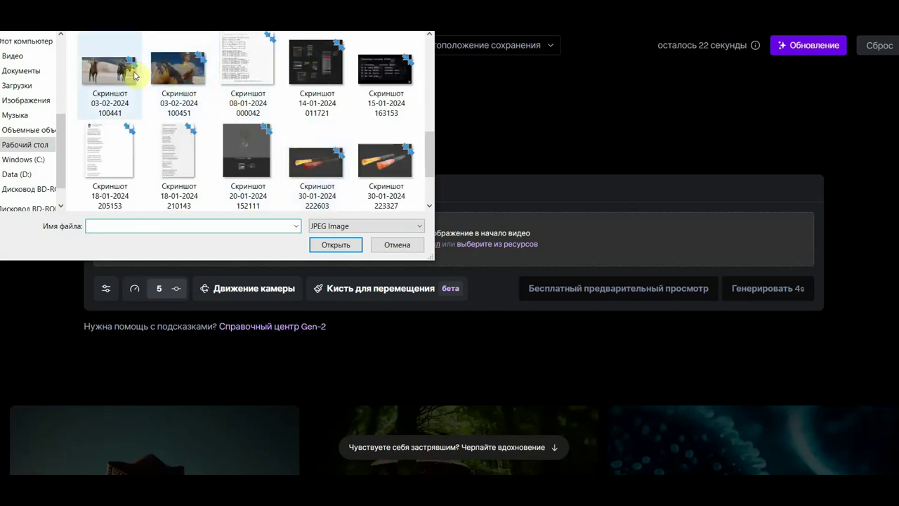
{"action": "left_click", "coordinate": [330, 246]}
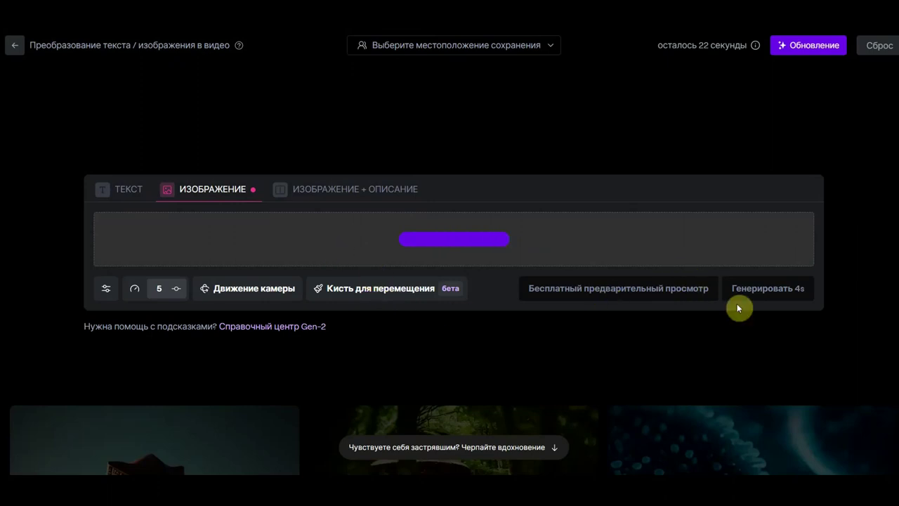
{"action": "triple_click", "coordinate": [650, 295]}
{"action": "left_click", "coordinate": [653, 296]}
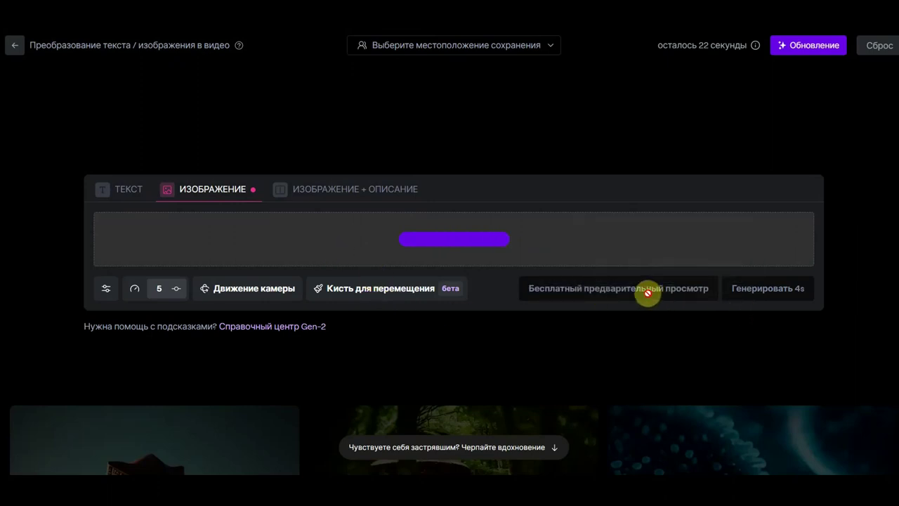
{"action": "triple_click", "coordinate": [639, 290]}
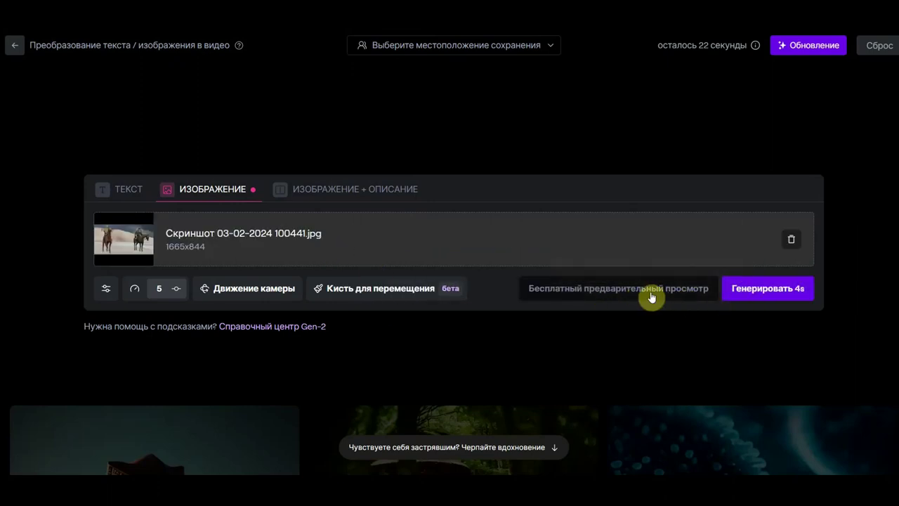
{"action": "triple_click", "coordinate": [650, 295]}
{"action": "left_click", "coordinate": [649, 295]}
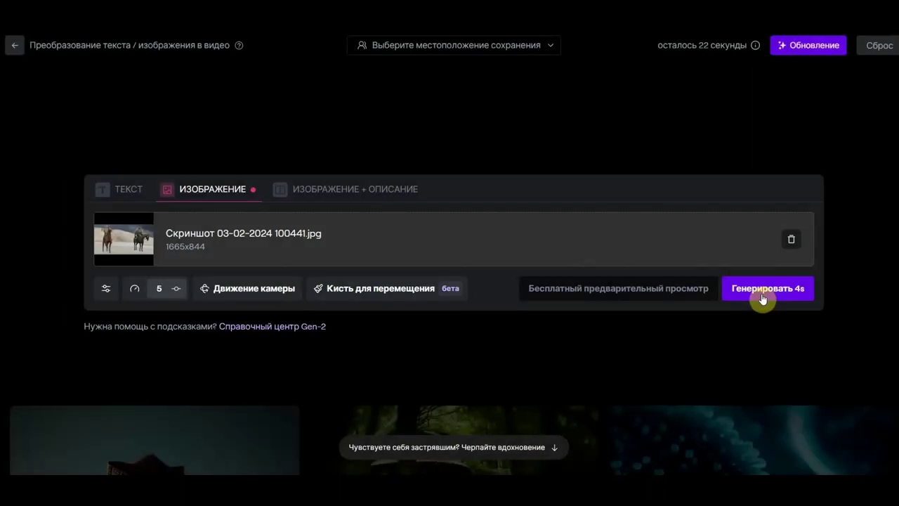
Generate a 4-second clip of the two horsemen on the snowy slope
{"action": "mouse_move", "coordinate": [764, 298]}
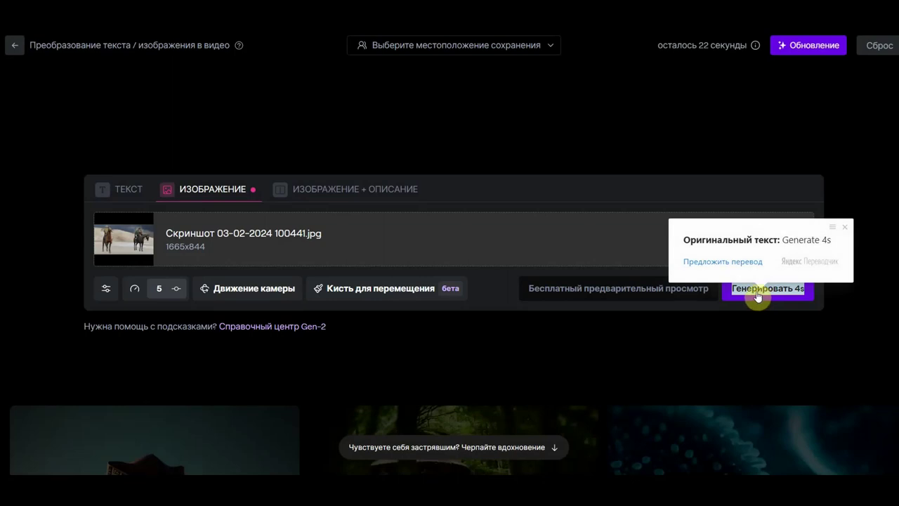
{"action": "left_click", "coordinate": [758, 296]}
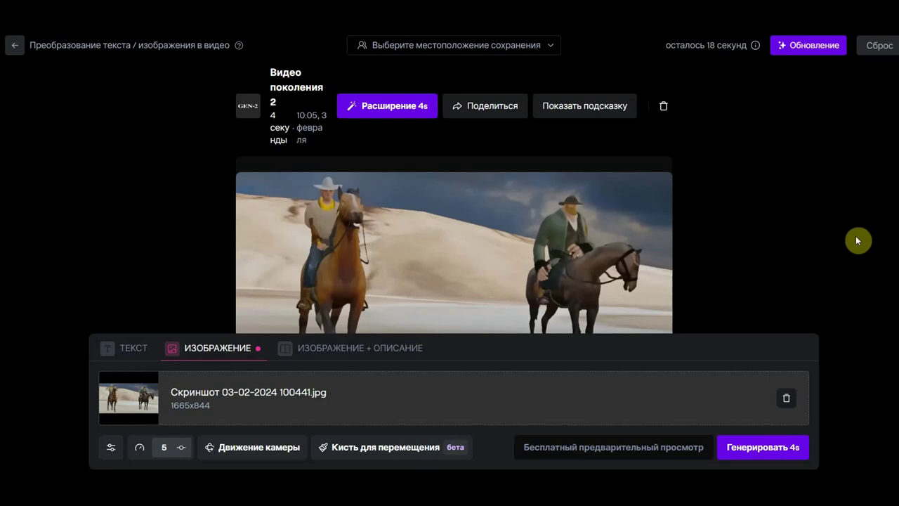
Play the riders clip, pause it around 0:02, and download it
{"action": "scroll", "coordinate": [311, 295], "scroll_direction": "down", "scroll_amount": 2}
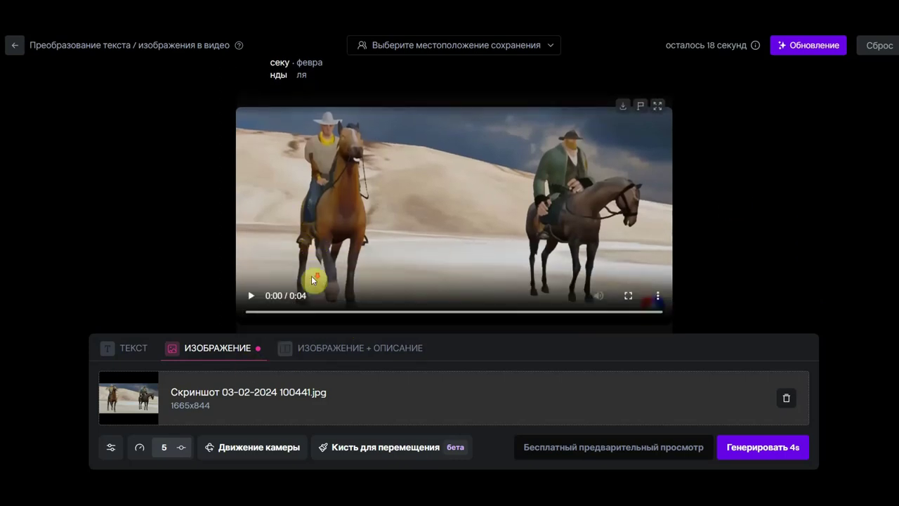
{"action": "left_click", "coordinate": [249, 278]}
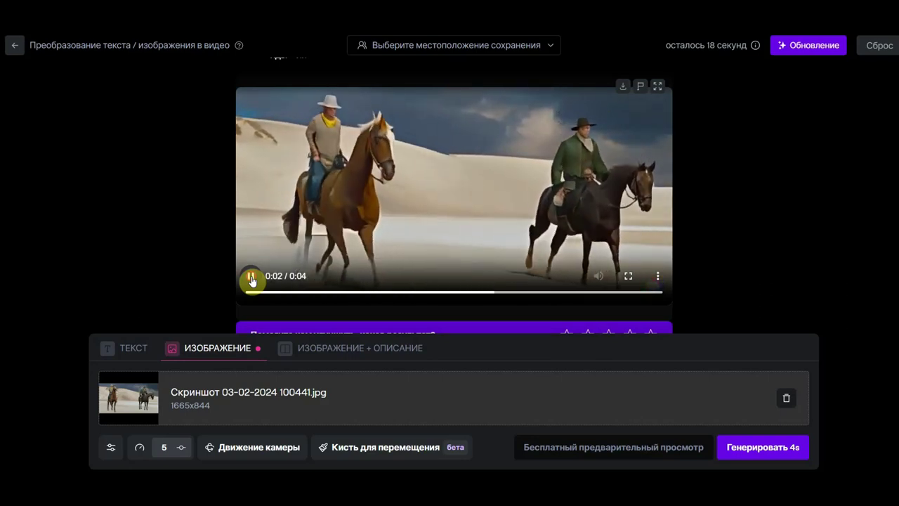
{"action": "left_click", "coordinate": [252, 281]}
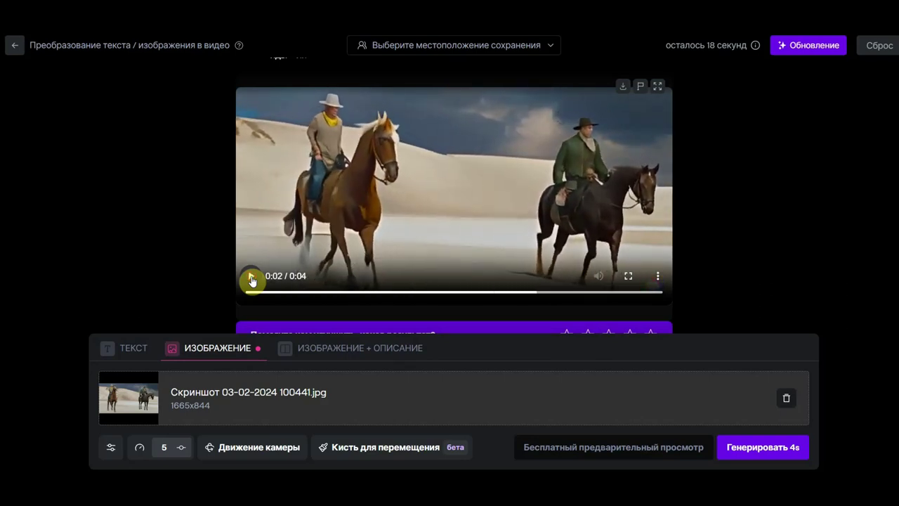
{"action": "left_click", "coordinate": [624, 88]}
Set Motion Brush 1 to horizontal -5.2, vertical -4.5, depth -4.6 and noise 3.4
{"action": "left_click", "coordinate": [368, 453]}
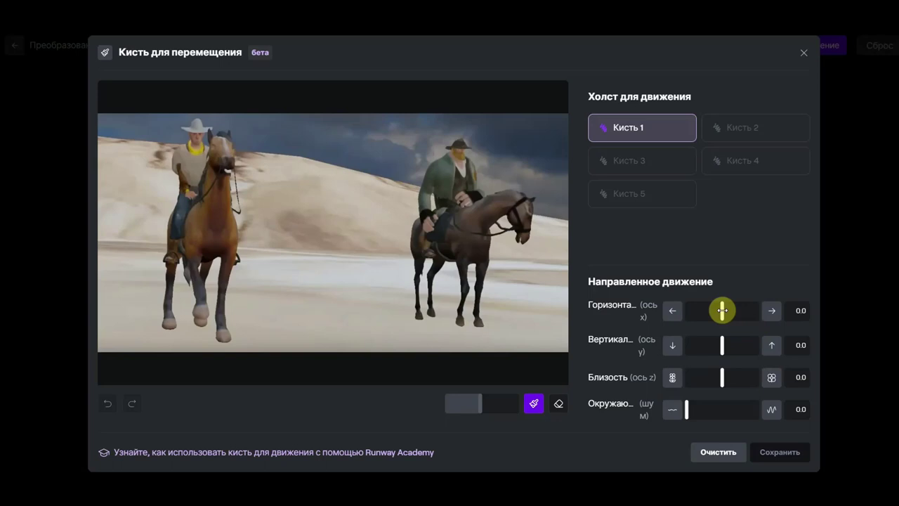
{"action": "left_click_drag", "start_coordinate": [722, 310], "coordinate": [703, 312]}
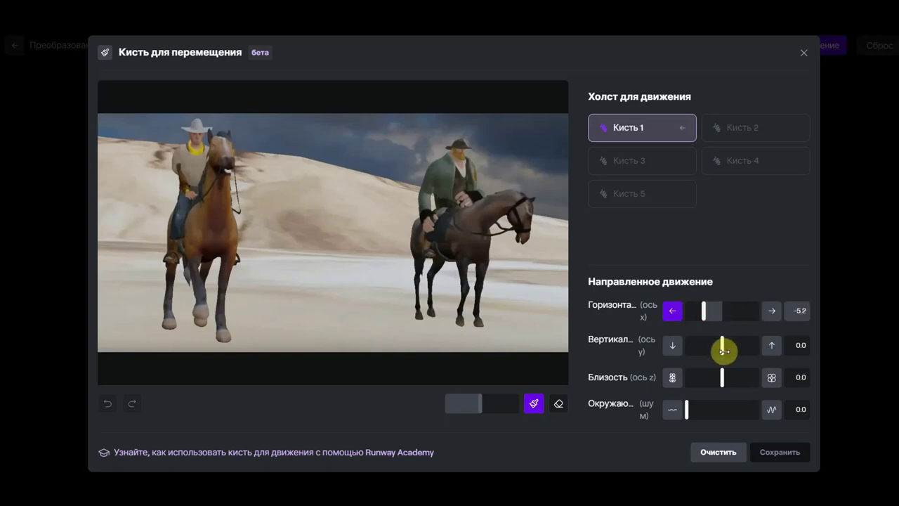
{"action": "left_click_drag", "start_coordinate": [723, 345], "coordinate": [706, 345]}
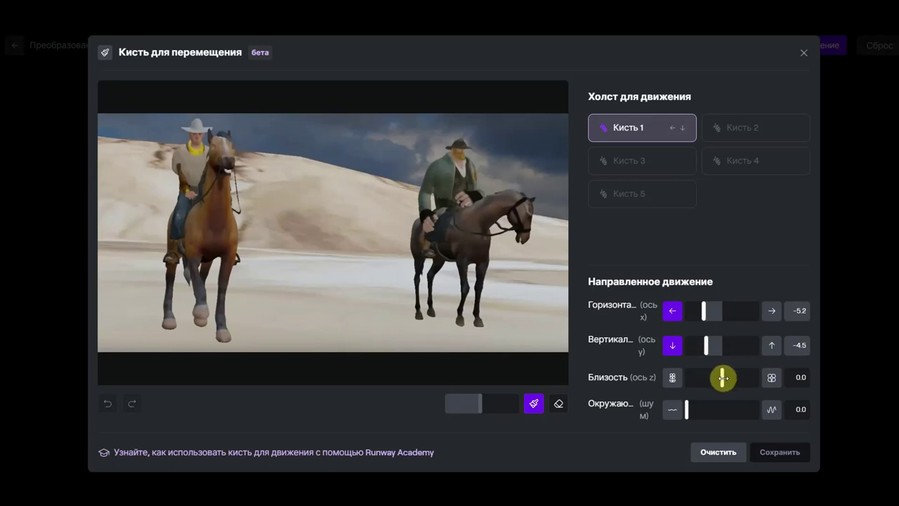
{"action": "left_click_drag", "start_coordinate": [720, 378], "coordinate": [706, 378]}
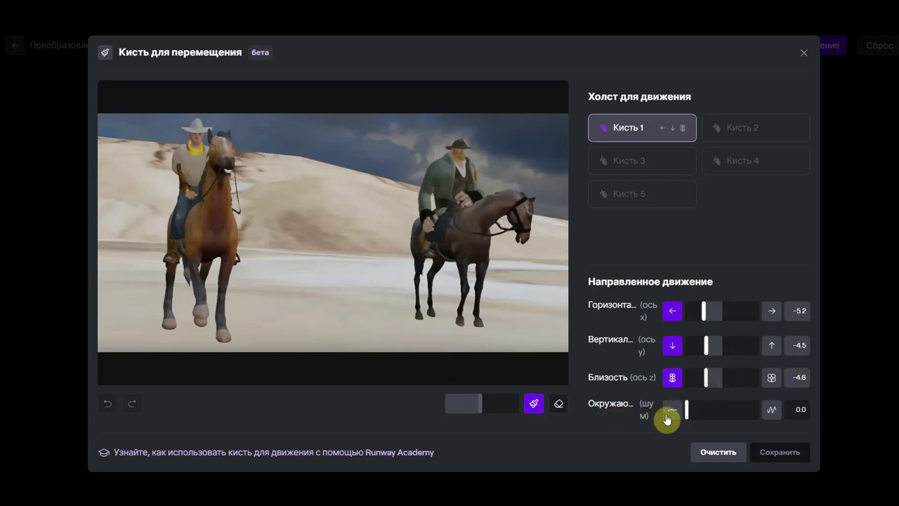
{"action": "left_click_drag", "start_coordinate": [686, 409], "coordinate": [710, 410]}
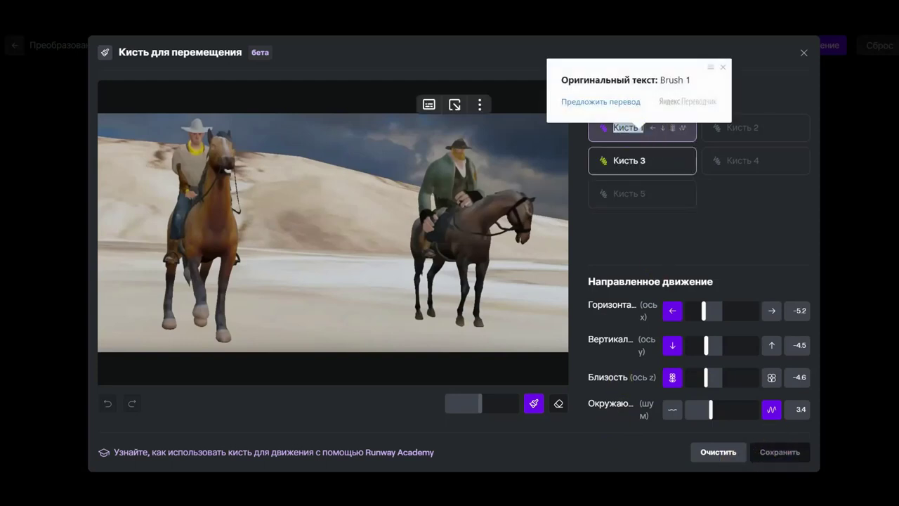
Try a different brush size, then leave Motion Brush without saving
{"action": "left_click", "coordinate": [629, 128]}
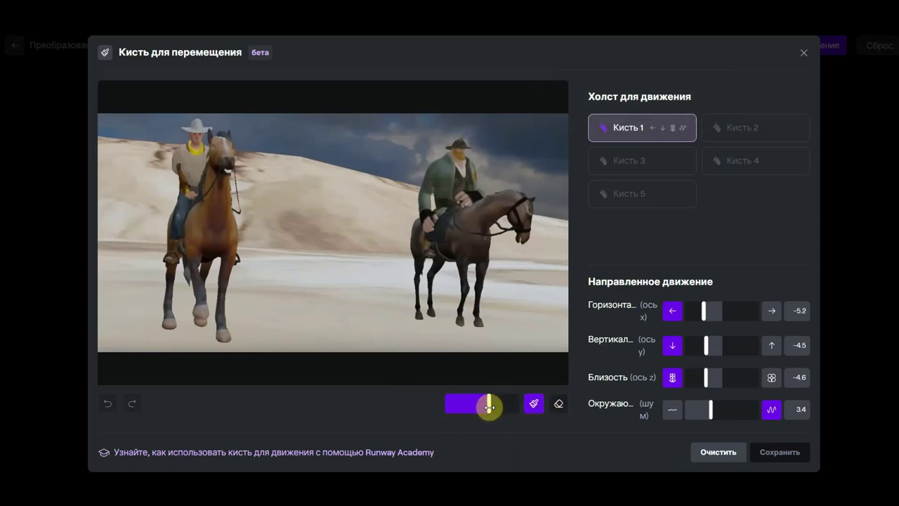
{"action": "mouse_move", "coordinate": [490, 407]}
{"action": "left_mouse_down"}
{"action": "mouse_move", "coordinate": [468, 406]}
{"action": "mouse_move", "coordinate": [489, 410]}
{"action": "left_mouse_up"}
{"action": "left_click", "coordinate": [777, 452]}
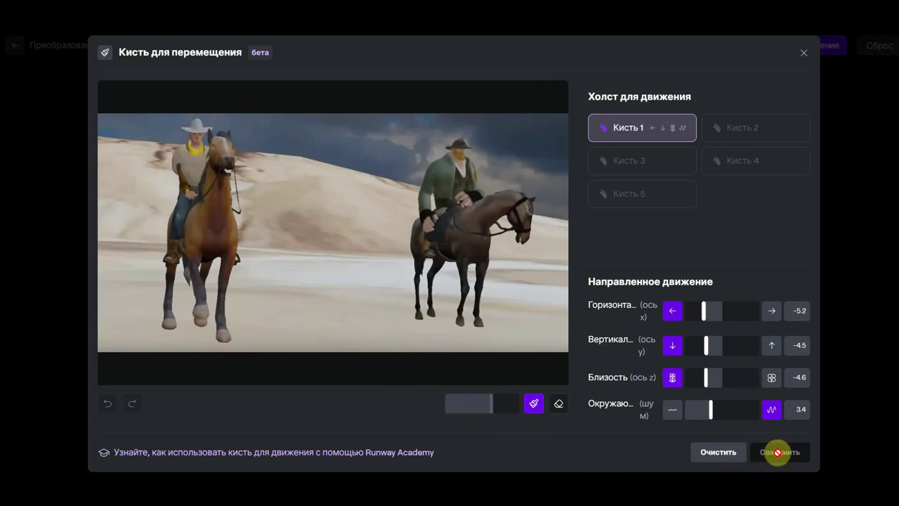
{"action": "left_click", "coordinate": [804, 54]}
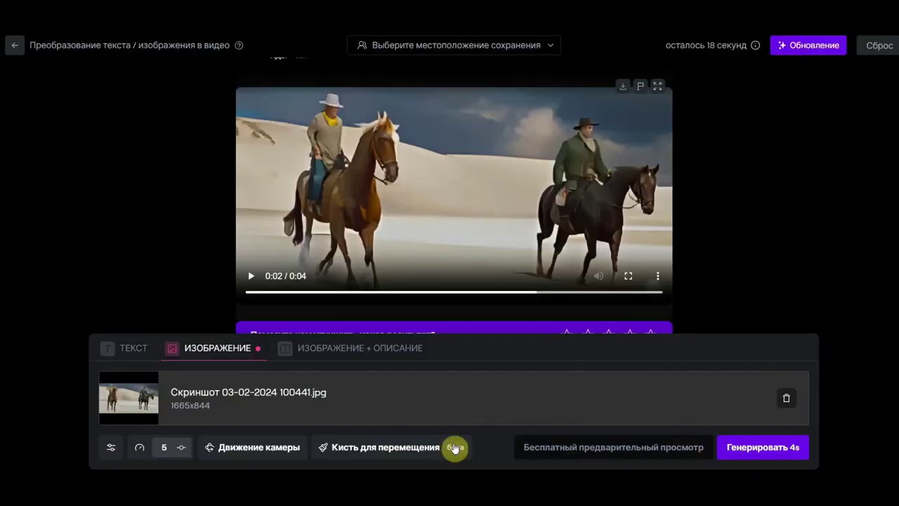
Set camera motion pan to -3.1, tilt to -4.1 and zoom to -3.6
{"action": "left_click", "coordinate": [278, 453]}
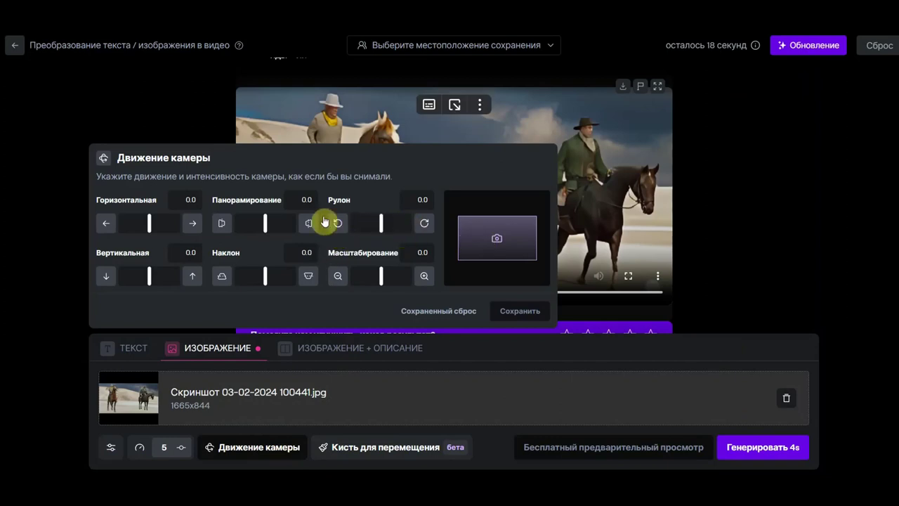
{"action": "left_click", "coordinate": [262, 225]}
{"action": "left_click_drag", "start_coordinate": [262, 224], "coordinate": [256, 224]}
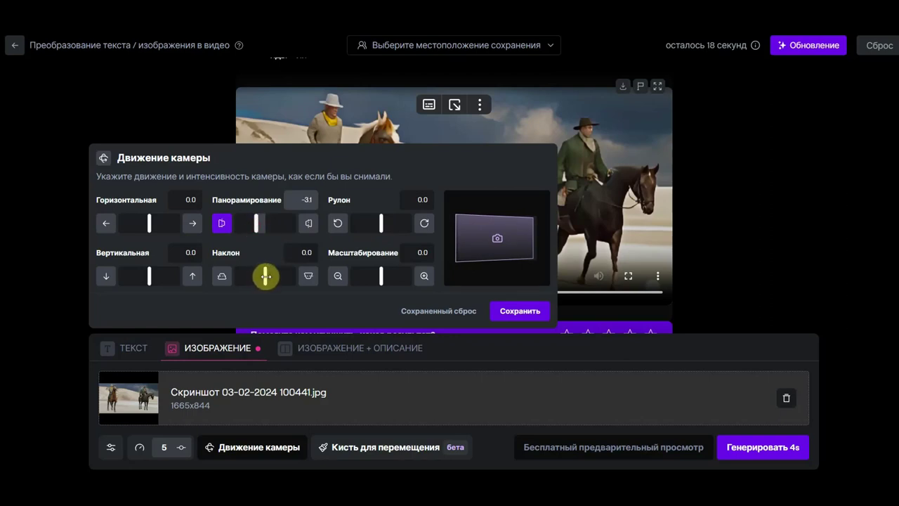
{"action": "left_click_drag", "start_coordinate": [266, 276], "coordinate": [253, 276]}
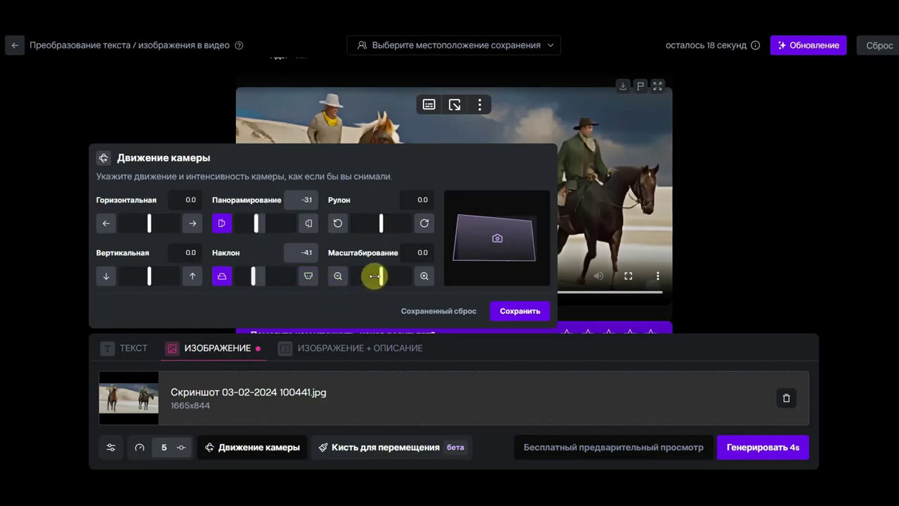
{"action": "left_click_drag", "start_coordinate": [381, 276], "coordinate": [370, 276]}
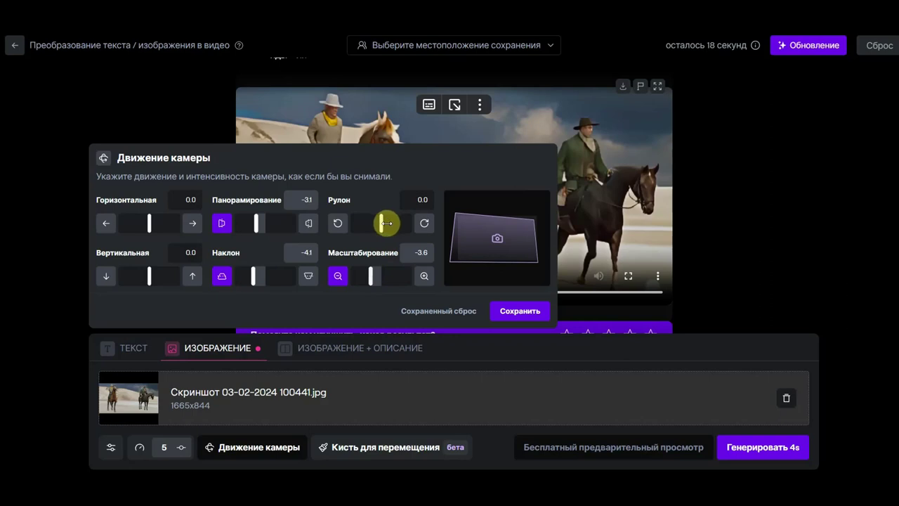
Add roll -3.9, horizontal -3.1 and vertical 4.1, then generate a new 4-second clip
{"action": "mouse_move", "coordinate": [384, 221]}
{"action": "left_mouse_down"}
{"action": "mouse_move", "coordinate": [391, 223]}
{"action": "mouse_move", "coordinate": [370, 223]}
{"action": "left_mouse_up"}
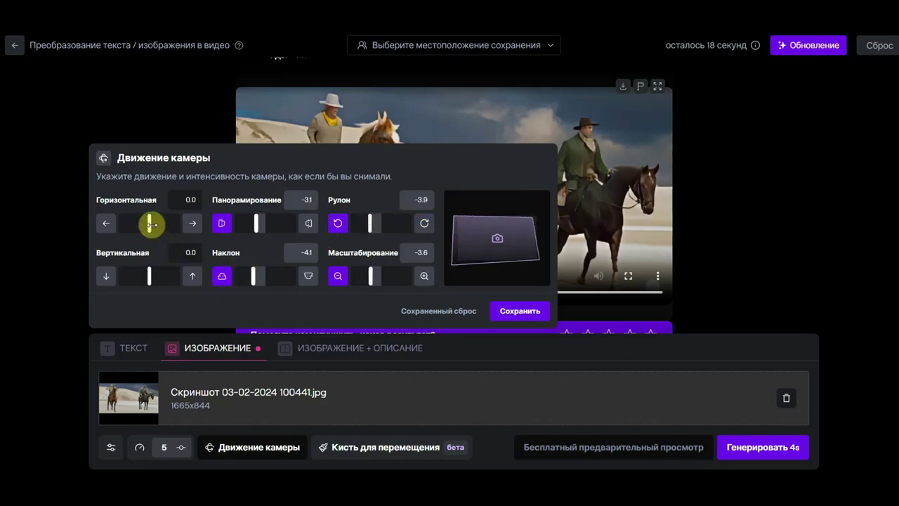
{"action": "left_click_drag", "start_coordinate": [149, 222], "coordinate": [140, 222]}
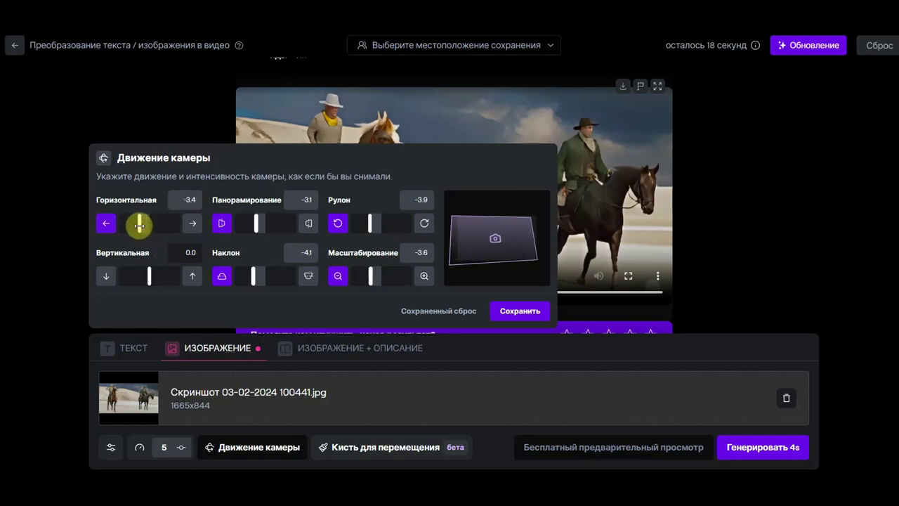
{"action": "left_click_drag", "start_coordinate": [150, 272], "coordinate": [161, 275]}
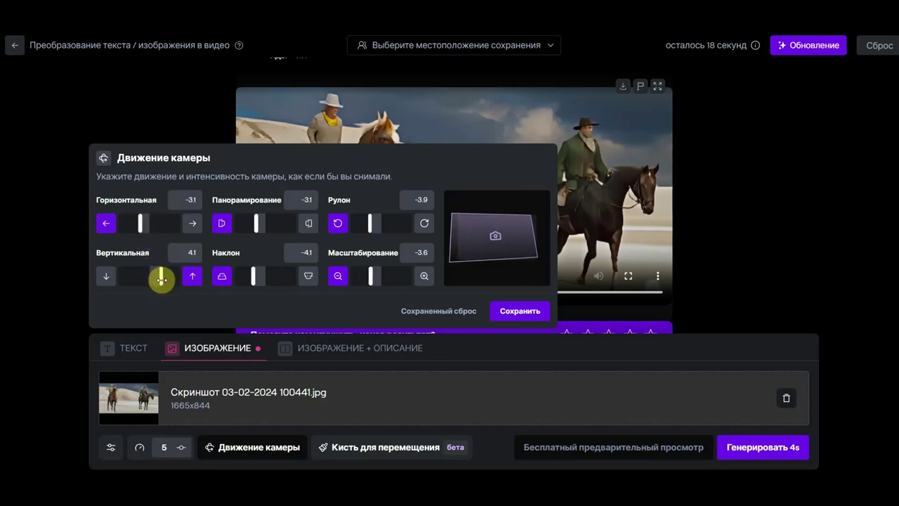
{"action": "left_click", "coordinate": [752, 449]}
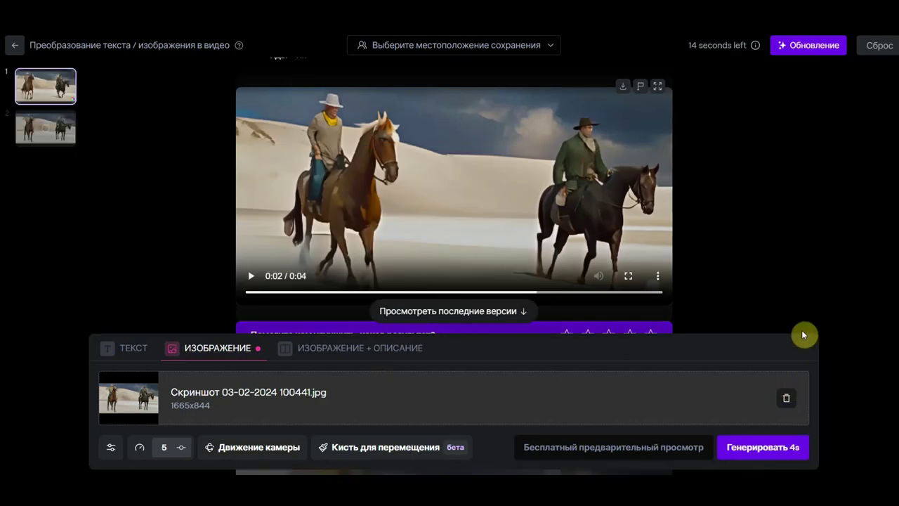
Watch the camera-motion riders clip, then reset Gen-2 to an empty image slot
{"action": "left_click", "coordinate": [251, 300]}
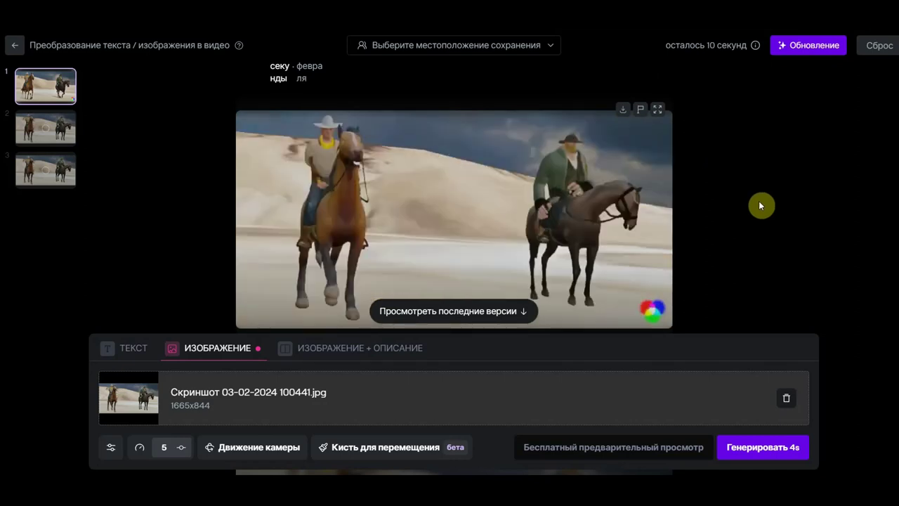
{"action": "mouse_move", "coordinate": [257, 315]}
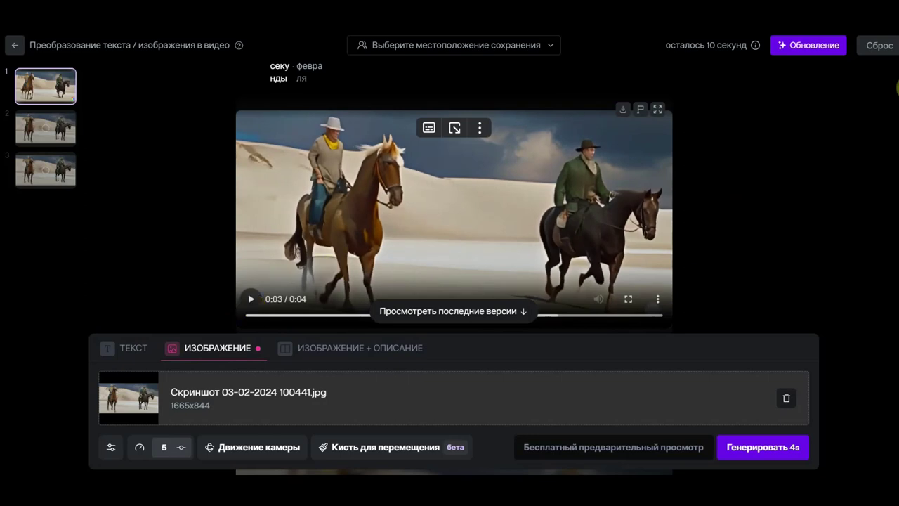
{"action": "left_click", "coordinate": [879, 46]}
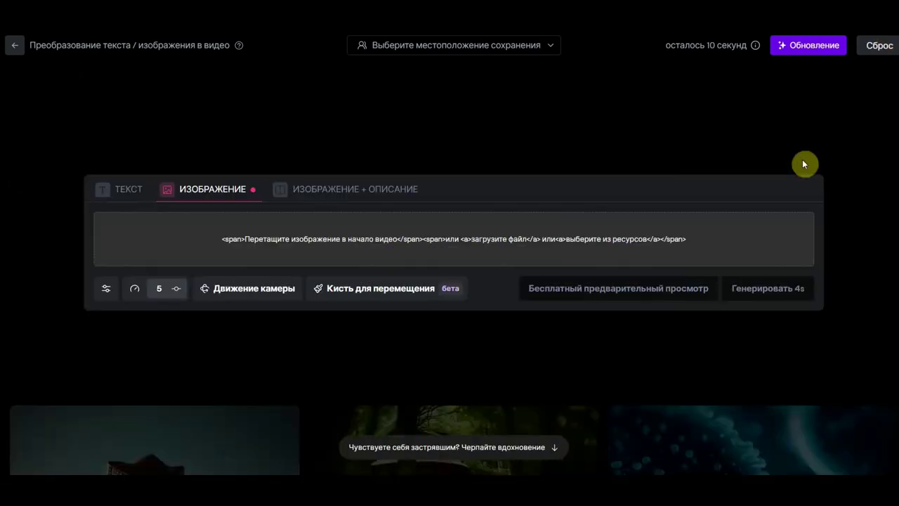
Upload the chief screenshot Скриншот 03-02-2024 100317.jpg as the Gen-2 source image
{"action": "mouse_move", "coordinate": [376, 292]}
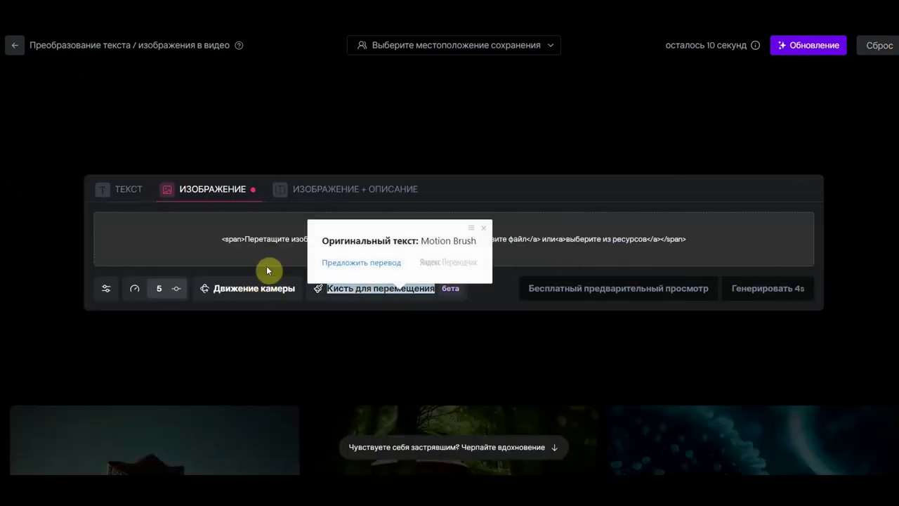
{"action": "left_click", "coordinate": [267, 241]}
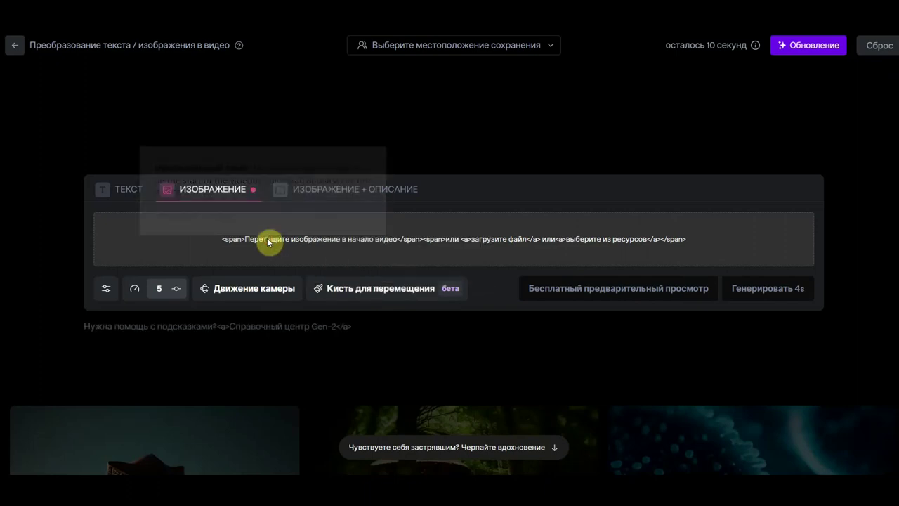
{"action": "left_click", "coordinate": [455, 243]}
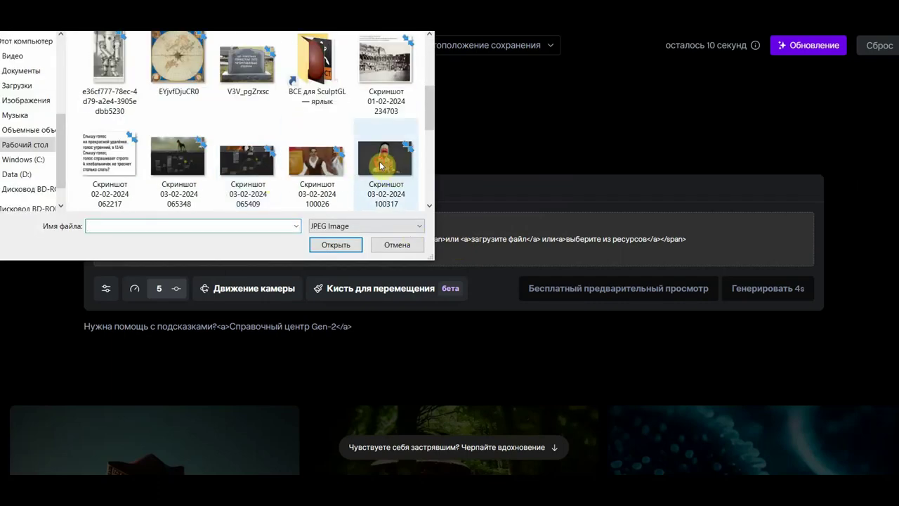
{"action": "left_click", "coordinate": [380, 166]}
{"action": "left_click", "coordinate": [335, 243]}
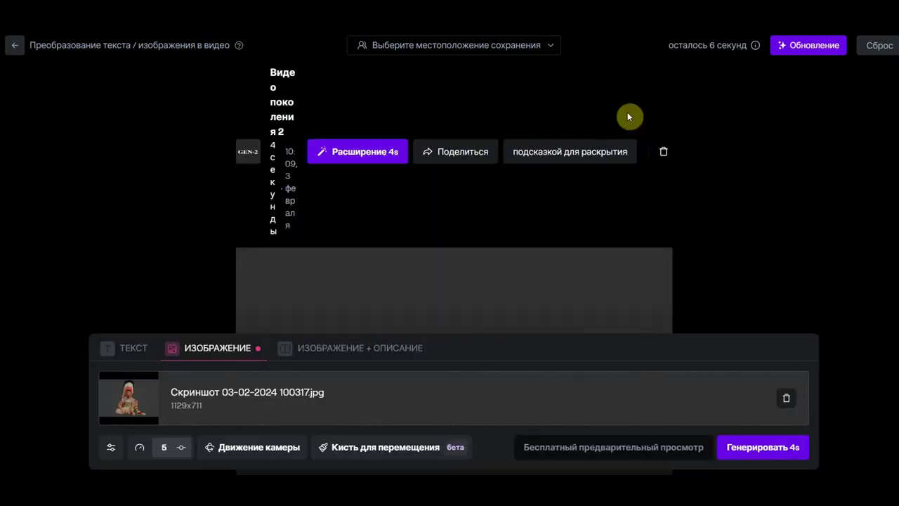
Play and pause the clip of the seated chief in the feathered headdress, then download it
{"action": "scroll", "coordinate": [566, 236], "scroll_direction": "down", "scroll_amount": 3}
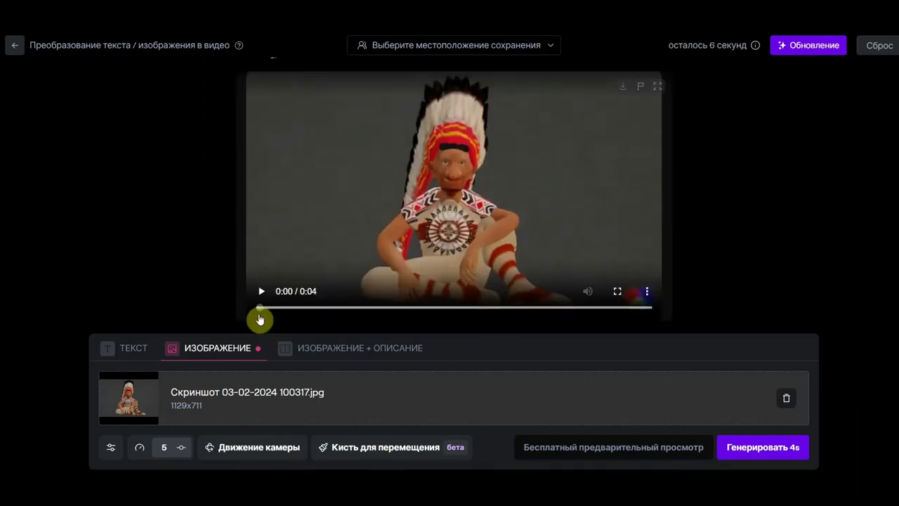
{"action": "left_click", "coordinate": [259, 292]}
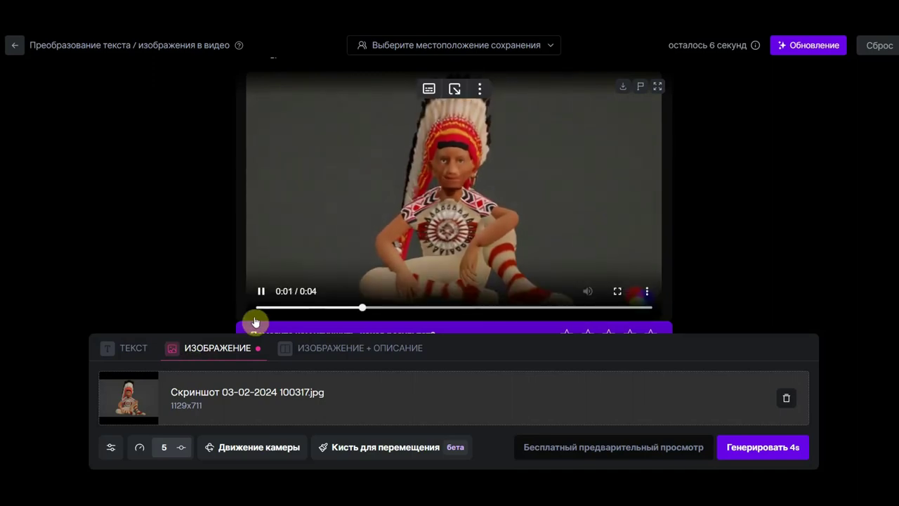
{"action": "left_click", "coordinate": [259, 293]}
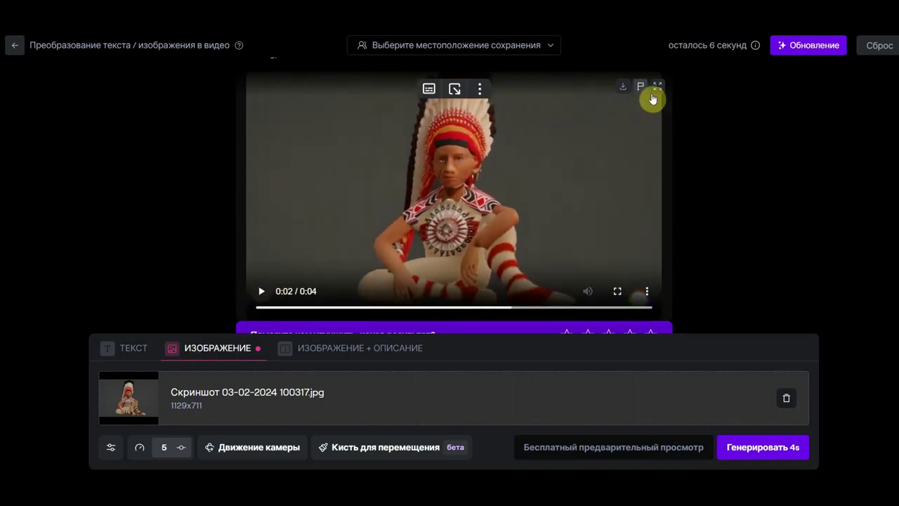
{"action": "left_click", "coordinate": [622, 89]}
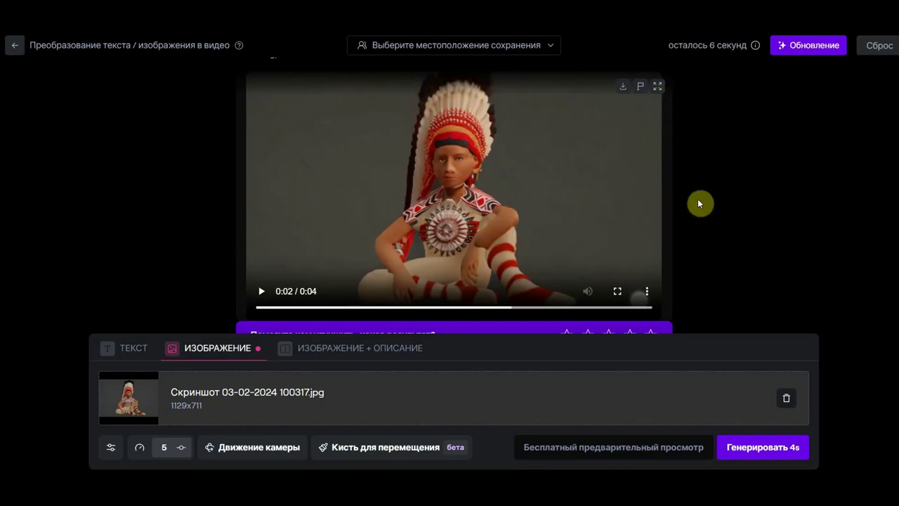
{"action": "scroll", "coordinate": [541, 221], "scroll_direction": "up", "scroll_amount": 3}
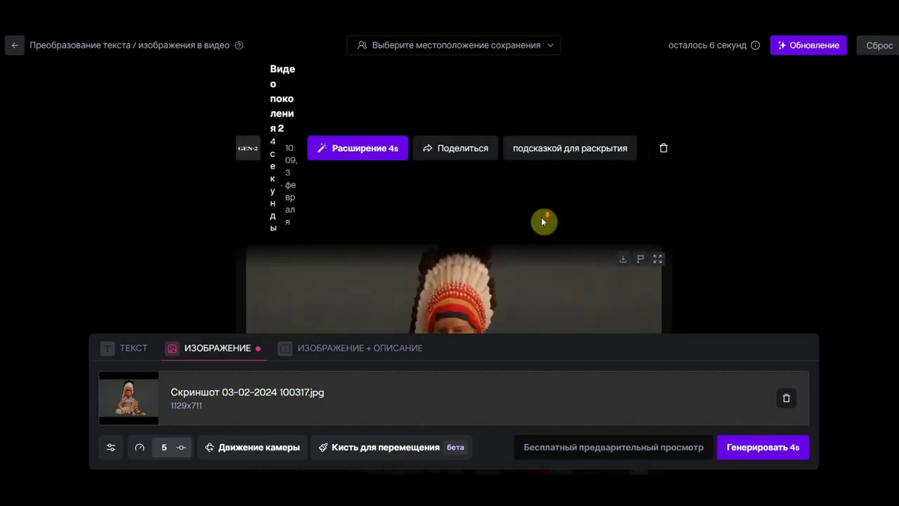
{"action": "scroll", "coordinate": [541, 221], "scroll_direction": "down", "scroll_amount": 3}
{"action": "scroll", "coordinate": [541, 221], "scroll_direction": "up", "scroll_amount": 1}
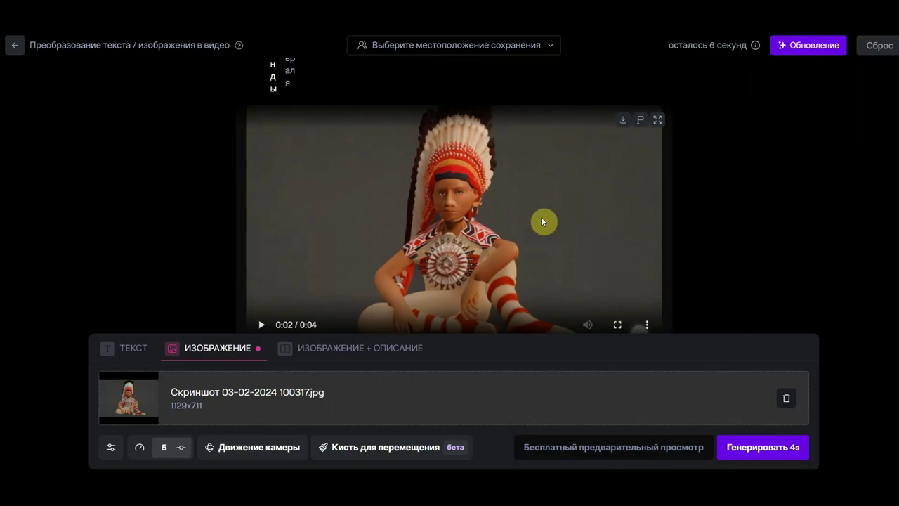
{"action": "scroll", "coordinate": [541, 222], "scroll_direction": "down", "scroll_amount": 2}
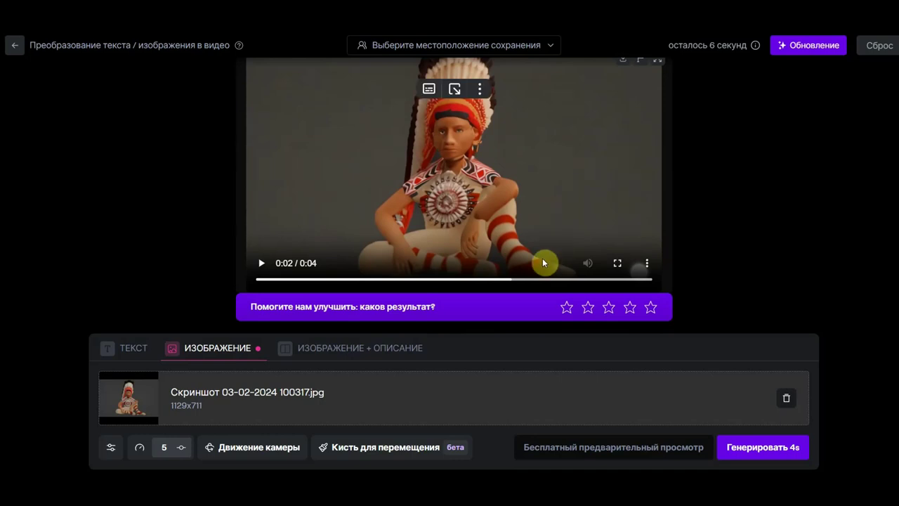
{"action": "scroll", "coordinate": [537, 255], "scroll_direction": "up", "scroll_amount": 3}
{"action": "scroll", "coordinate": [534, 254], "scroll_direction": "down", "scroll_amount": 2}
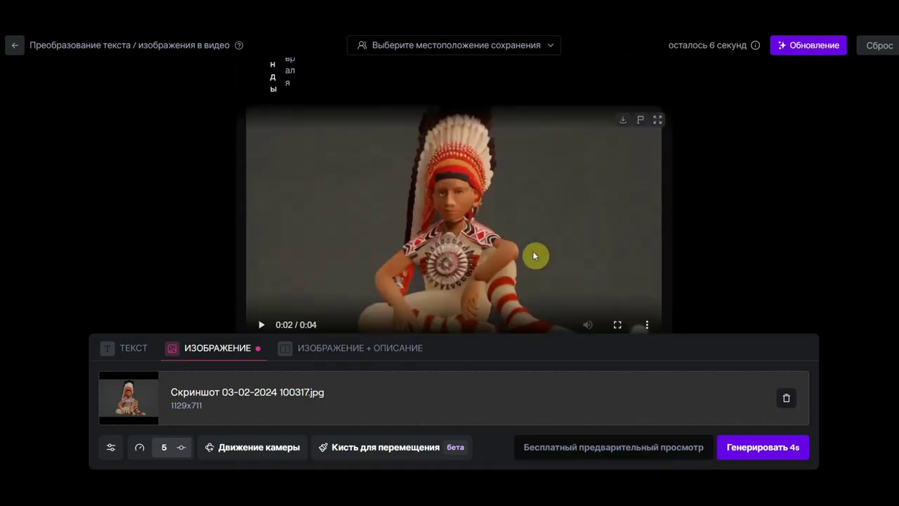
{"action": "mouse_move", "coordinate": [543, 257]}
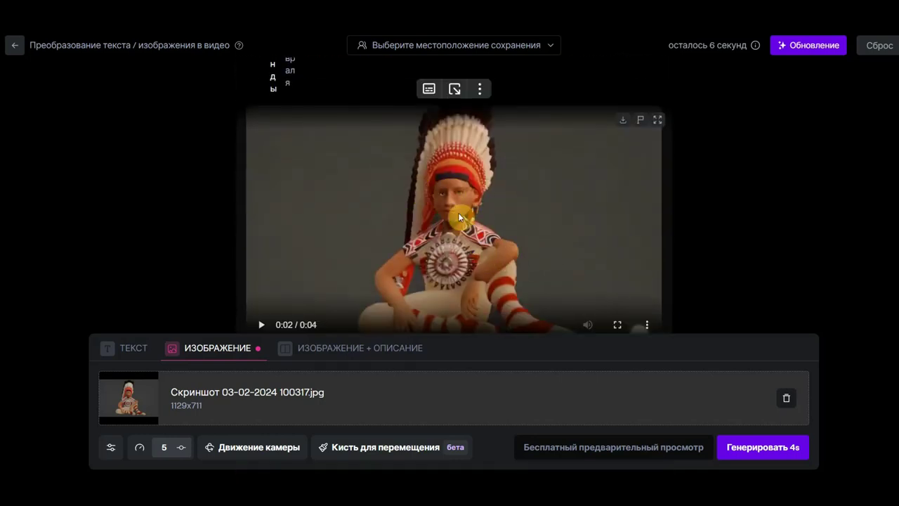